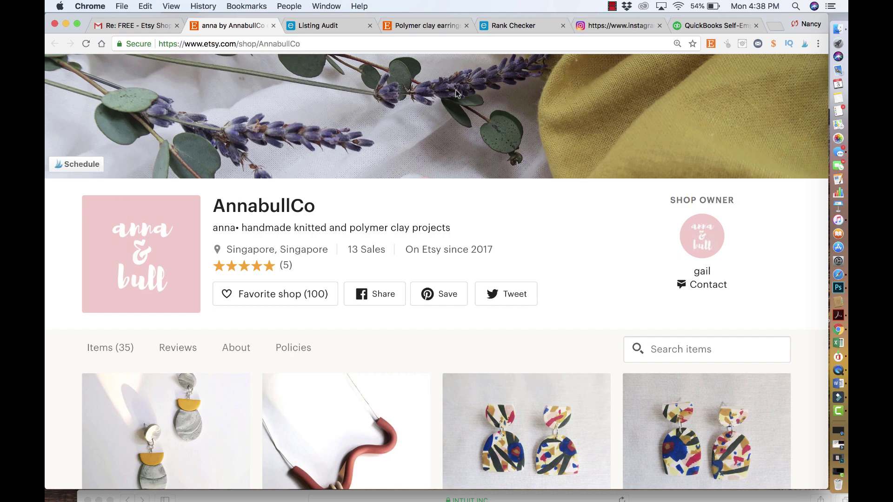
Step: Open the polymer clay earrings listing and bring its main photo, price and overview into view at a smaller page zoom
{"action": "left_click", "coordinate": [423, 26]}
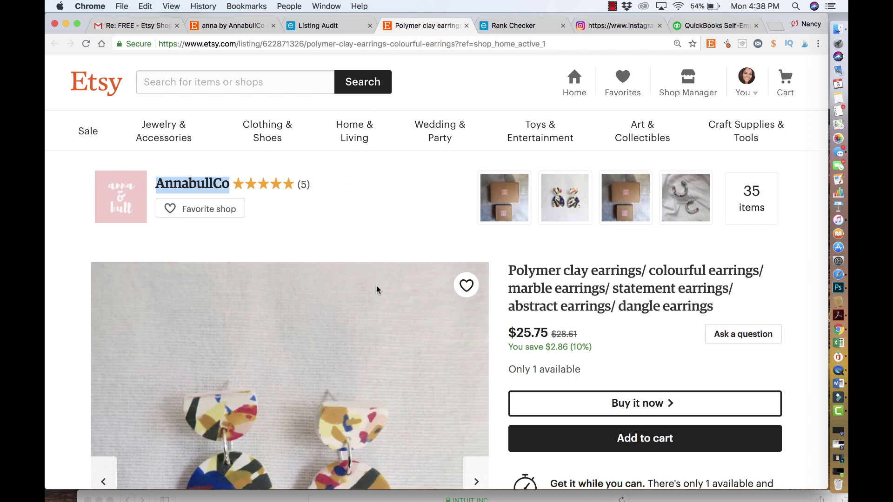
{"action": "scroll", "coordinate": [376, 292], "scroll_direction": "down", "scroll_amount": 3}
{"action": "scroll", "coordinate": [377, 295], "scroll_direction": "down", "scroll_amount": 1}
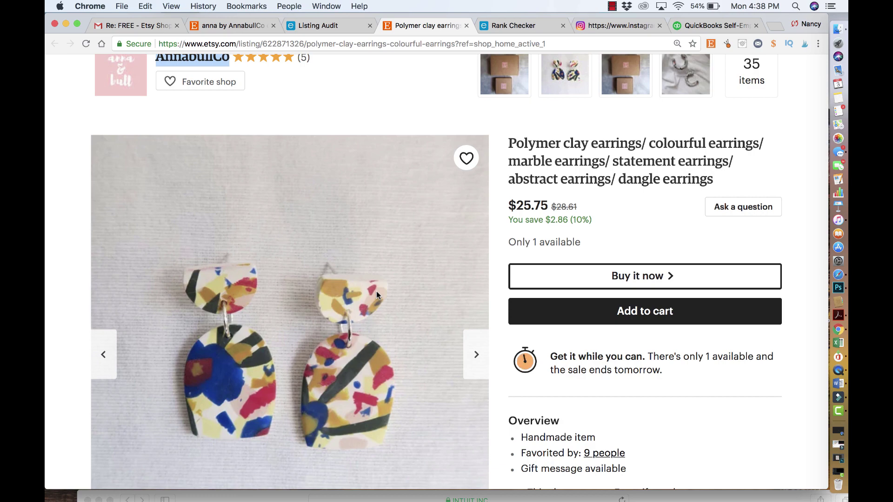
{"action": "scroll", "coordinate": [376, 295], "scroll_direction": "down", "scroll_amount": 1}
{"action": "key", "text": "super+minus"}
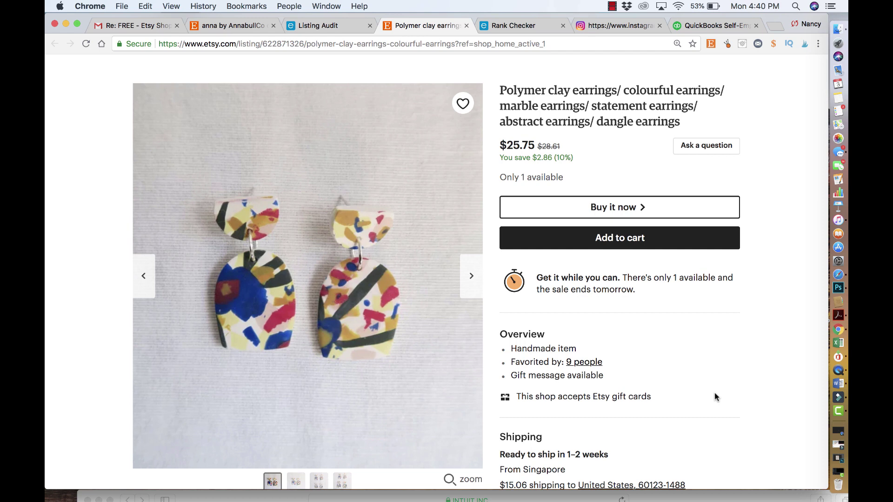
Step: Look through the listing's product photos forward and backward to examine how the earrings are presented
{"action": "left_click", "coordinate": [472, 276]}
{"action": "left_click", "coordinate": [472, 275]}
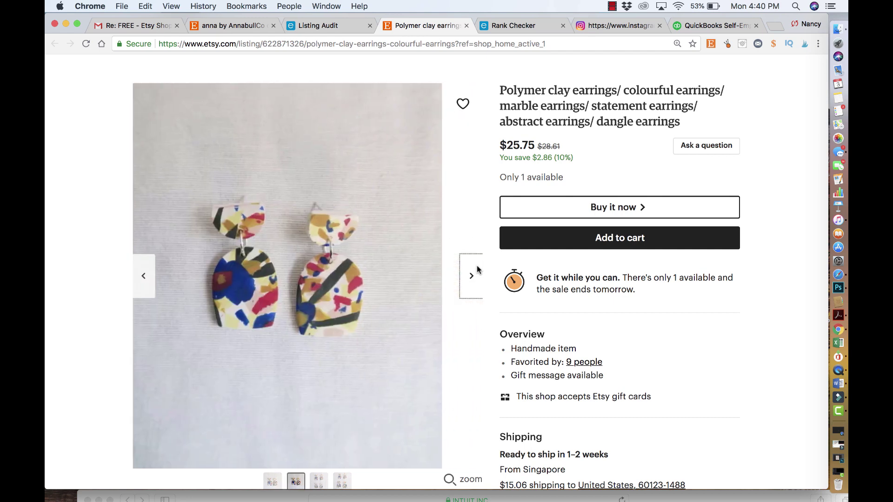
{"action": "left_click", "coordinate": [471, 276]}
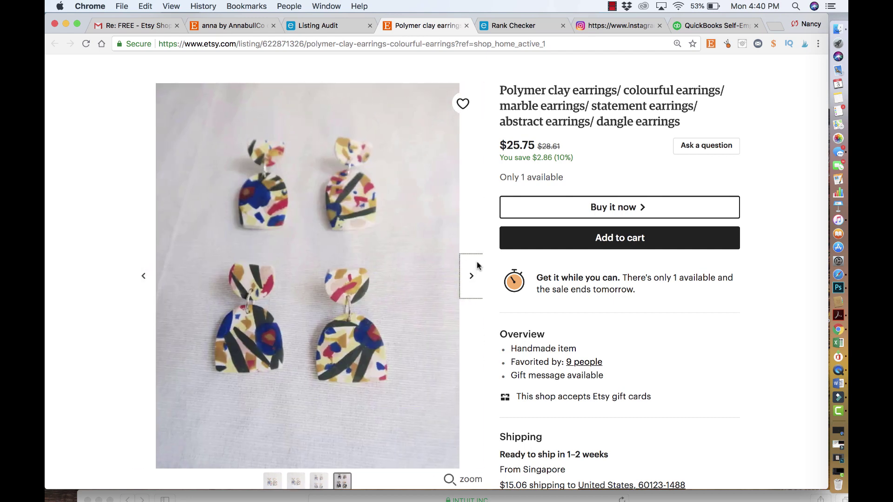
{"action": "left_click", "coordinate": [474, 274]}
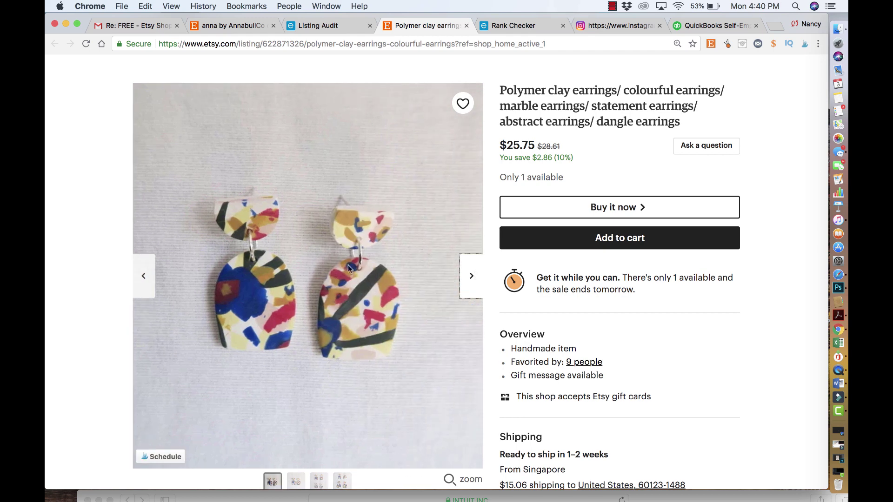
{"action": "left_click", "coordinate": [144, 265]}
{"action": "left_click", "coordinate": [144, 264]}
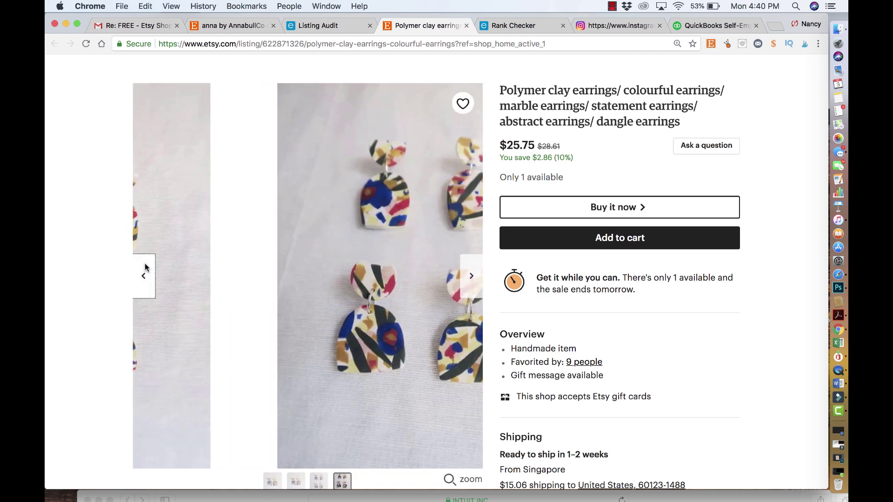
{"action": "left_click", "coordinate": [144, 264]}
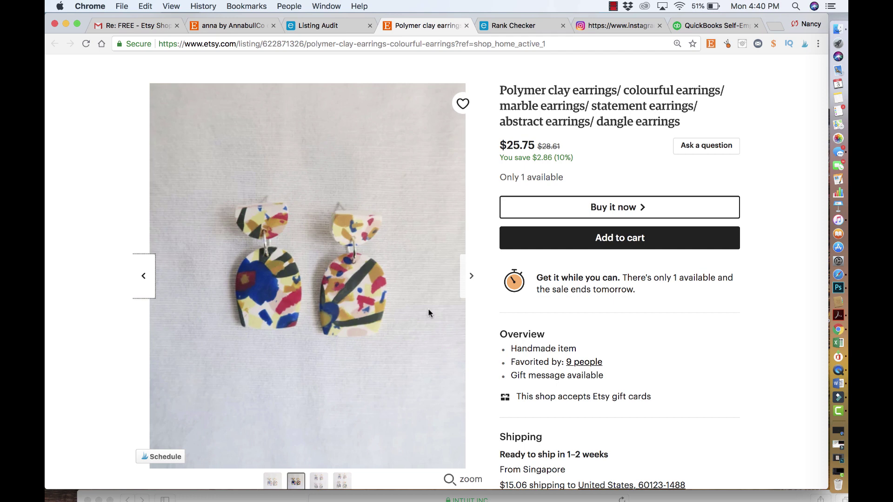
Step: Compare the listing's single-pair and two-pair photos for variety, ending on the main photo
{"action": "left_click", "coordinate": [464, 275]}
{"action": "left_click", "coordinate": [464, 275]}
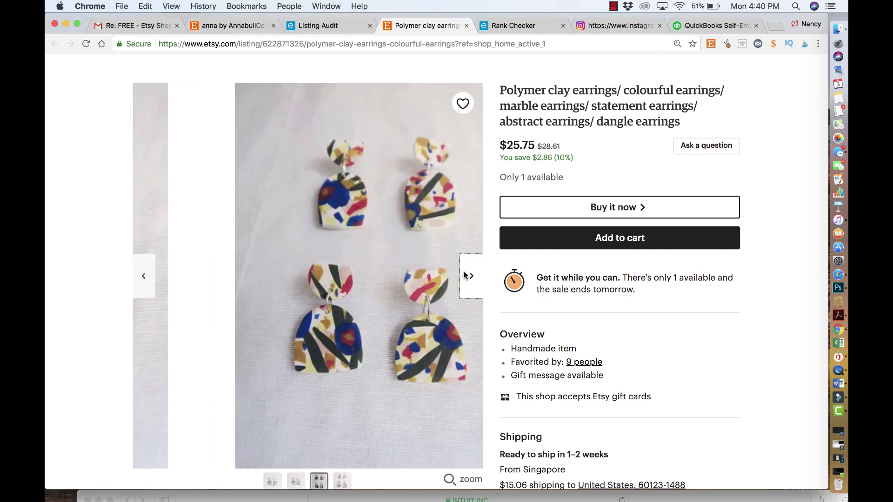
{"action": "left_click", "coordinate": [464, 275]}
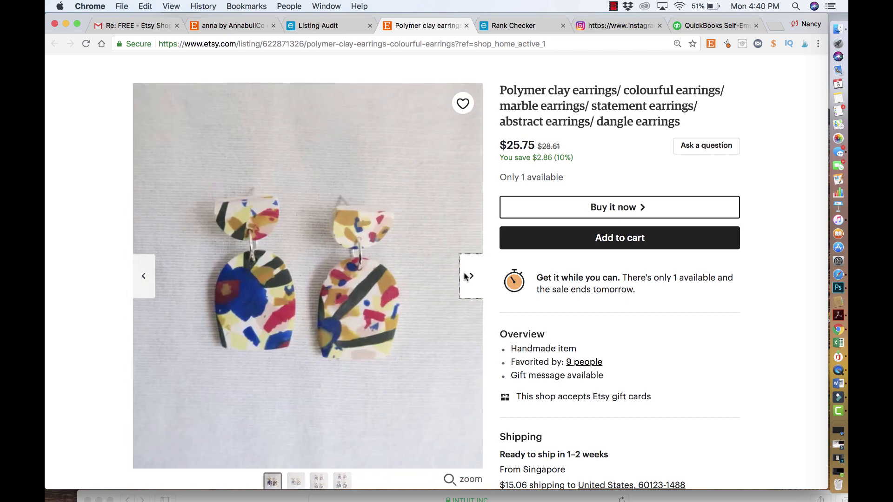
{"action": "left_click", "coordinate": [464, 276]}
{"action": "left_click", "coordinate": [465, 276]}
{"action": "left_click", "coordinate": [466, 277]}
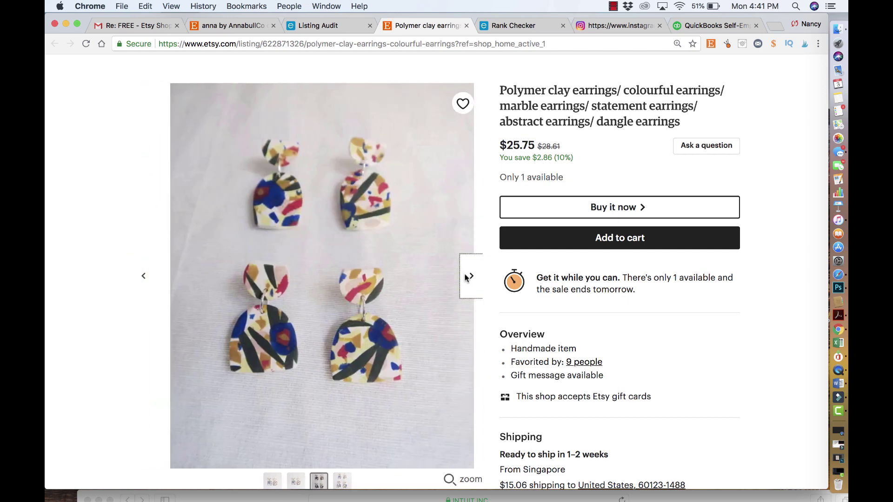
{"action": "left_click", "coordinate": [466, 277]}
{"action": "left_click", "coordinate": [466, 277]}
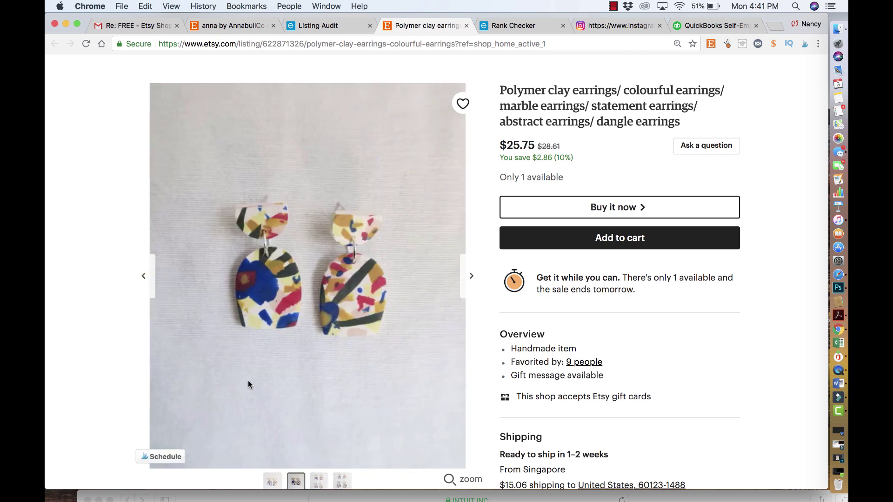
{"action": "left_click", "coordinate": [272, 482]}
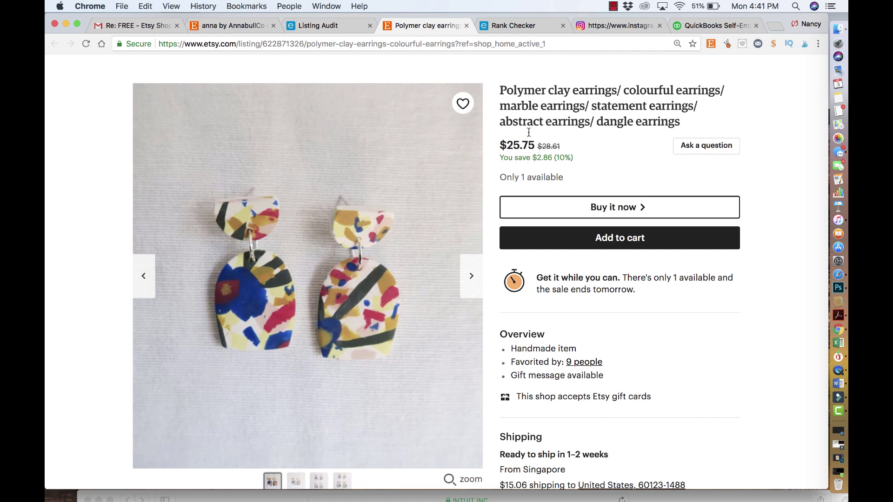
Step: Open creativemarket.com in a new browser tab
{"action": "left_click", "coordinate": [775, 27]}
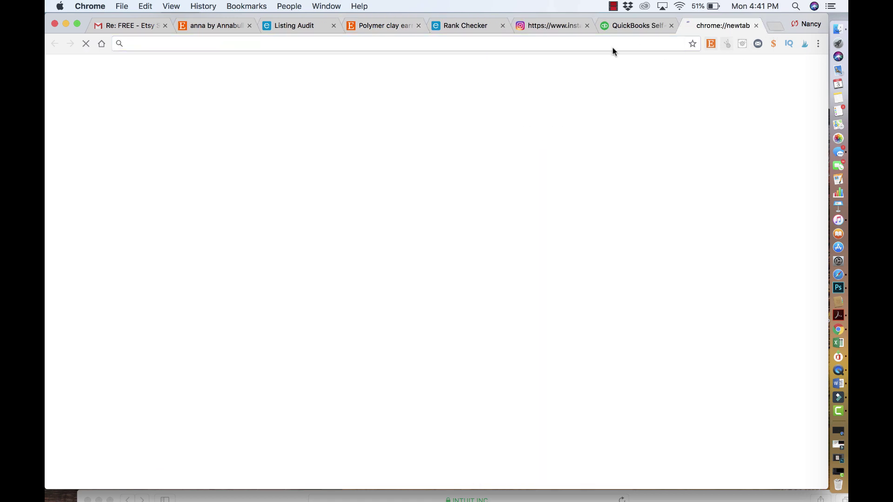
{"action": "left_click", "coordinate": [579, 43]}
{"action": "type", "text": "creativemarket.com"}
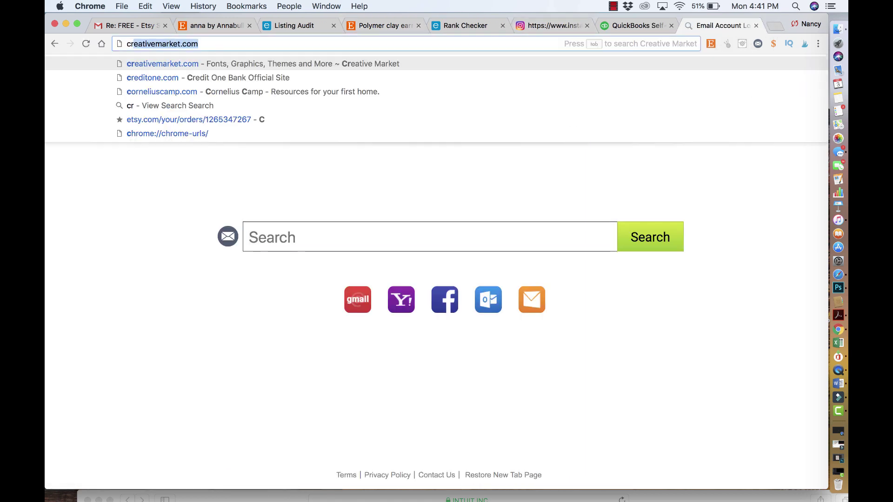
{"action": "key", "text": "Return"}
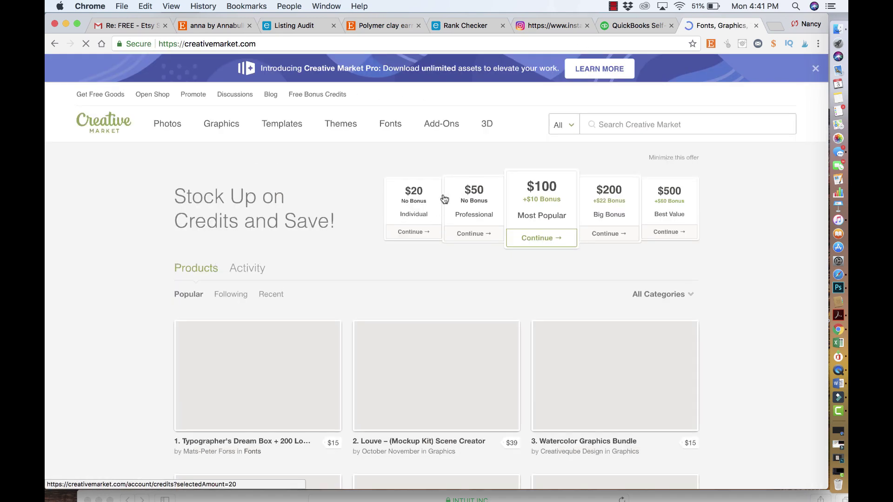
Step: Search Creative Market for "mockup of earrings"
{"action": "left_click", "coordinate": [628, 124]}
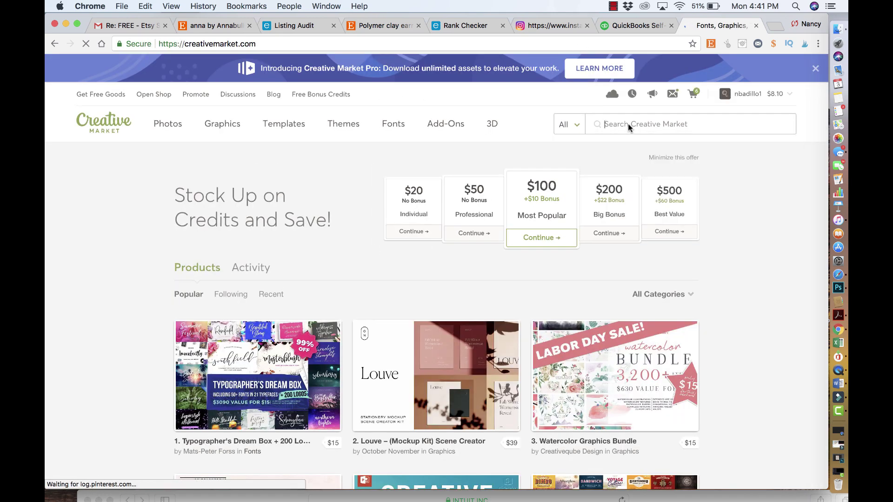
{"action": "type", "text": "mockup"}
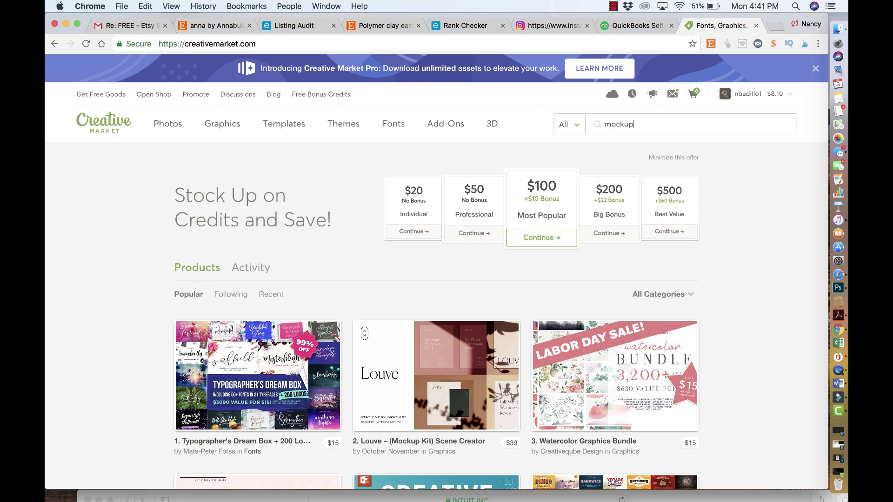
{"action": "type", "text": " pf ear"}
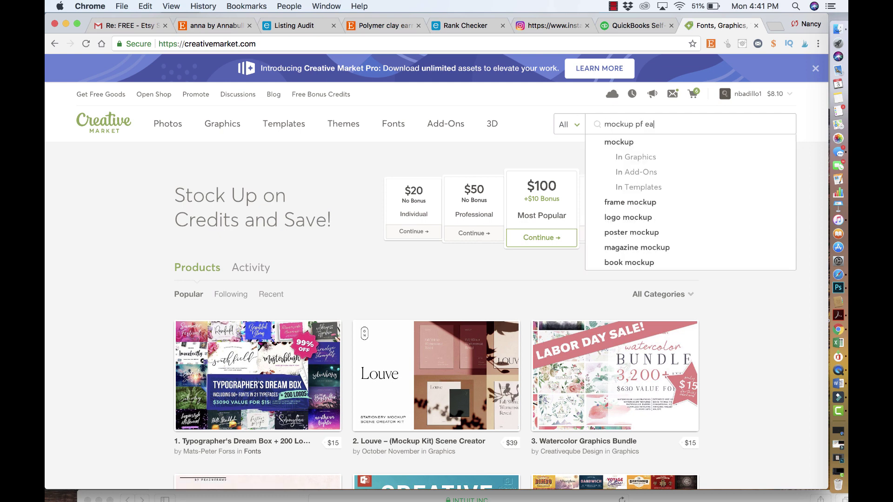
{"action": "key", "text": "BackSpace"}
{"action": "key", "text": "BackSpace"}
{"action": "key", "text": "BackSpace"}
{"action": "key", "text": "BackSpace"}
{"action": "key", "text": "BackSpace"}
{"action": "key", "text": "BackSpace"}
{"action": "type", "text": "of earrings"}
{"action": "key", "text": "Return"}
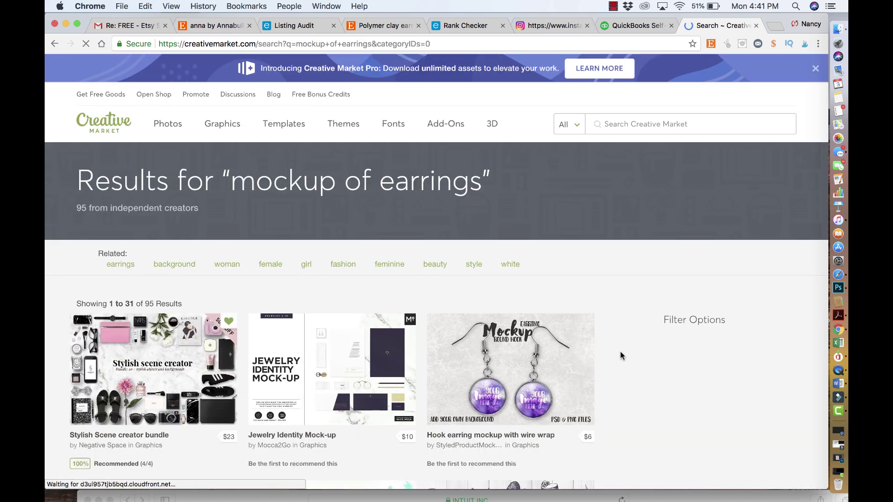
Step: Browse the earring mockup results for suitable product photo templates
{"action": "scroll", "coordinate": [621, 356], "scroll_direction": "down", "scroll_amount": 2}
{"action": "scroll", "coordinate": [621, 356], "scroll_direction": "down", "scroll_amount": 6}
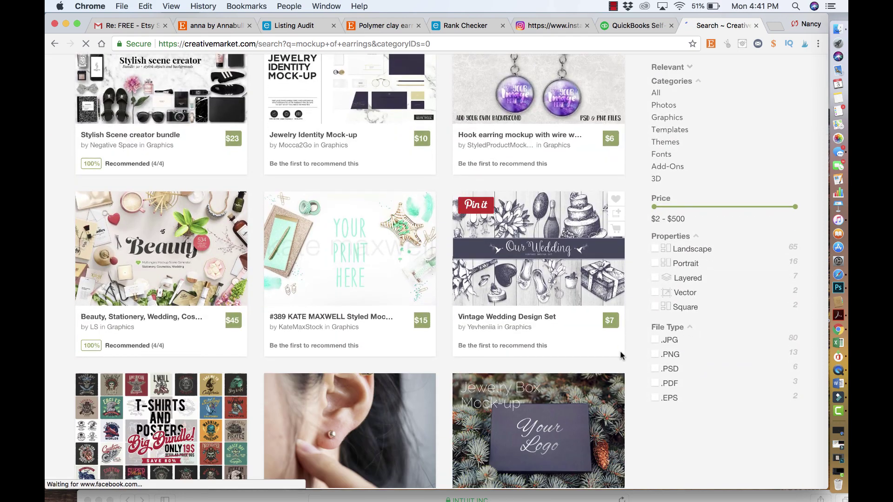
{"action": "scroll", "coordinate": [621, 356], "scroll_direction": "up", "scroll_amount": 8}
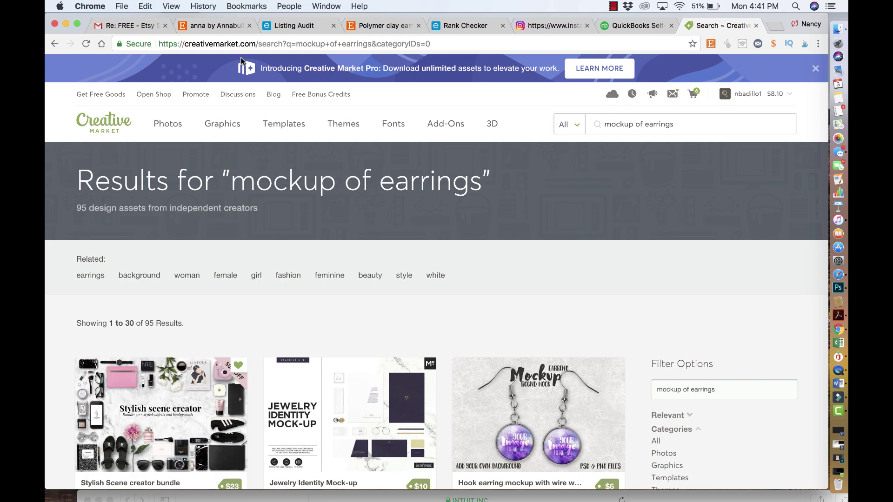
{"action": "scroll", "coordinate": [279, 139], "scroll_direction": "down", "scroll_amount": 5}
{"action": "scroll", "coordinate": [302, 213], "scroll_direction": "up", "scroll_amount": 5}
Step: Return to the Etsy polymer clay earrings listing and compare its main photo with the second and third photos
{"action": "left_click", "coordinate": [293, 28]}
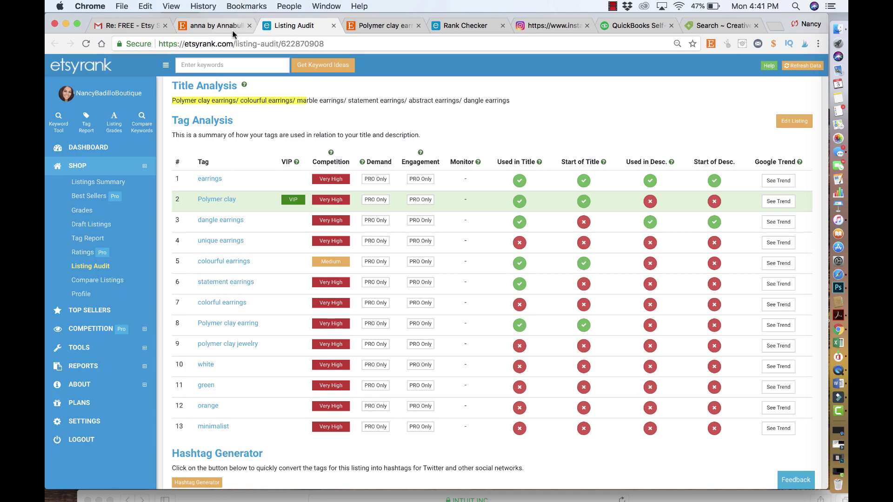
{"action": "left_click", "coordinate": [228, 27]}
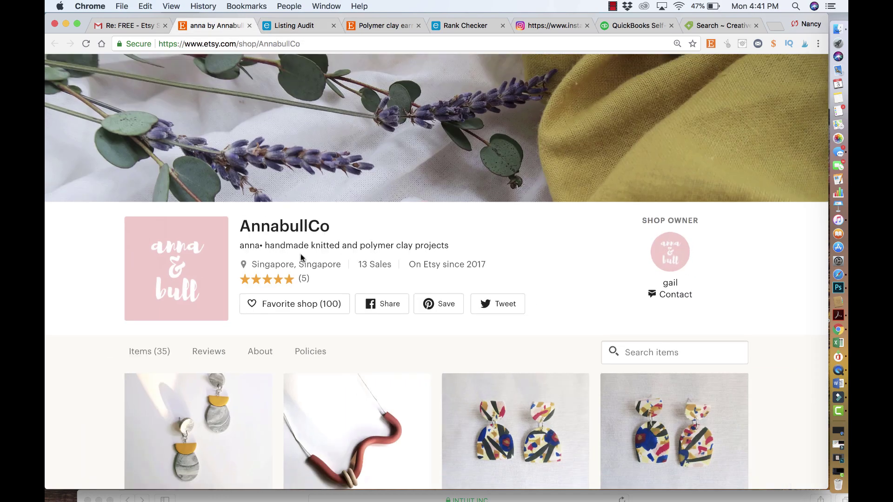
{"action": "left_click", "coordinate": [379, 26]}
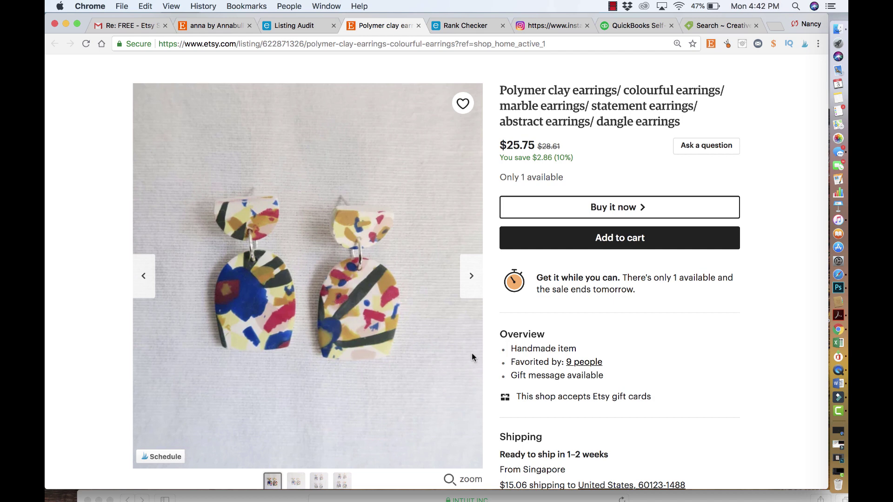
{"action": "left_click", "coordinate": [471, 274]}
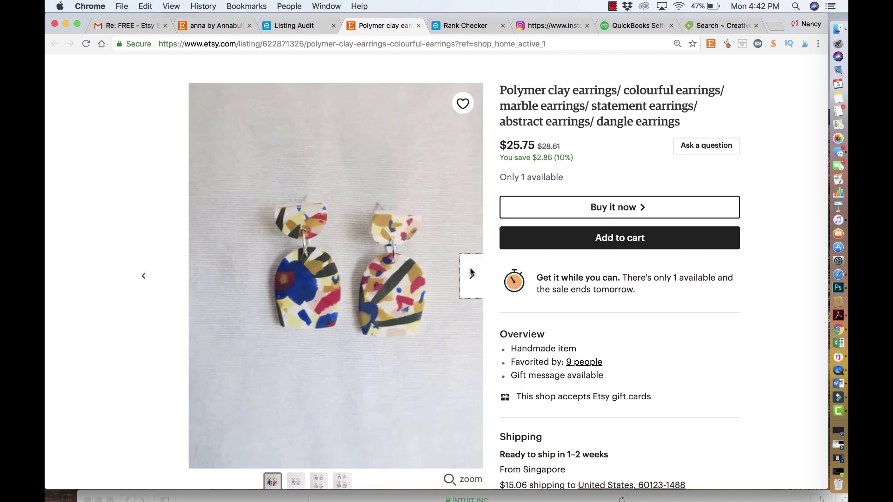
{"action": "left_click", "coordinate": [472, 279]}
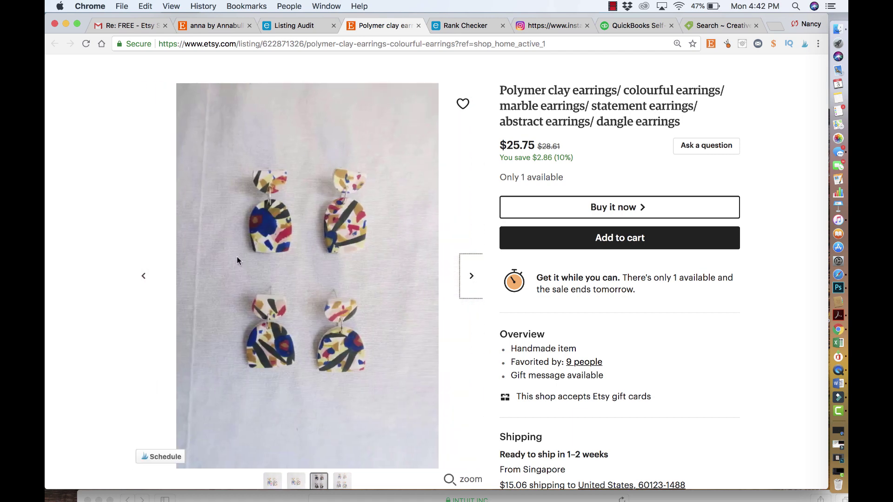
{"action": "left_click", "coordinate": [143, 274]}
{"action": "left_click", "coordinate": [144, 275]}
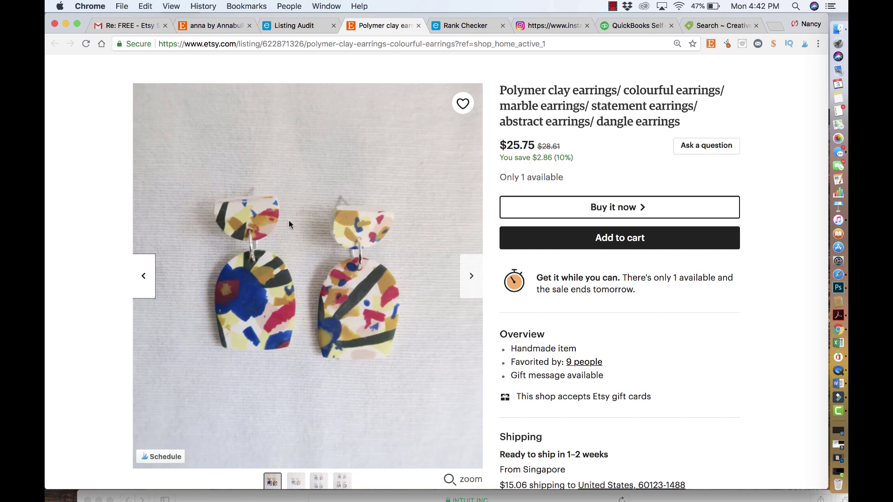
Step: Page through all four listing photos again to examine their backgrounds and arrangement, ending on the third photo
{"action": "left_click", "coordinate": [472, 276]}
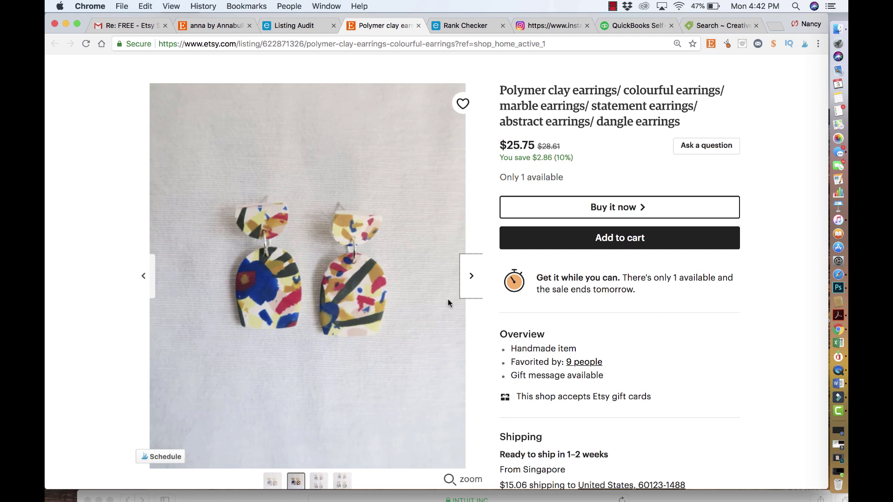
{"action": "left_click", "coordinate": [475, 276]}
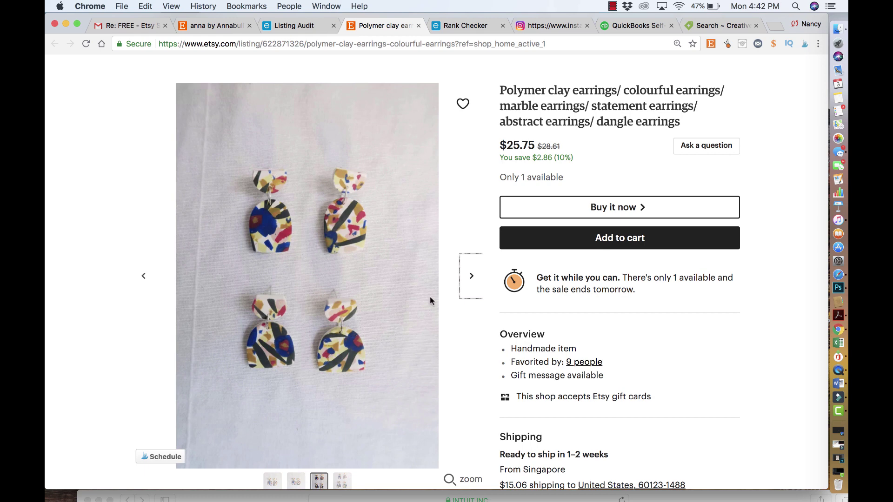
{"action": "left_click", "coordinate": [470, 267]}
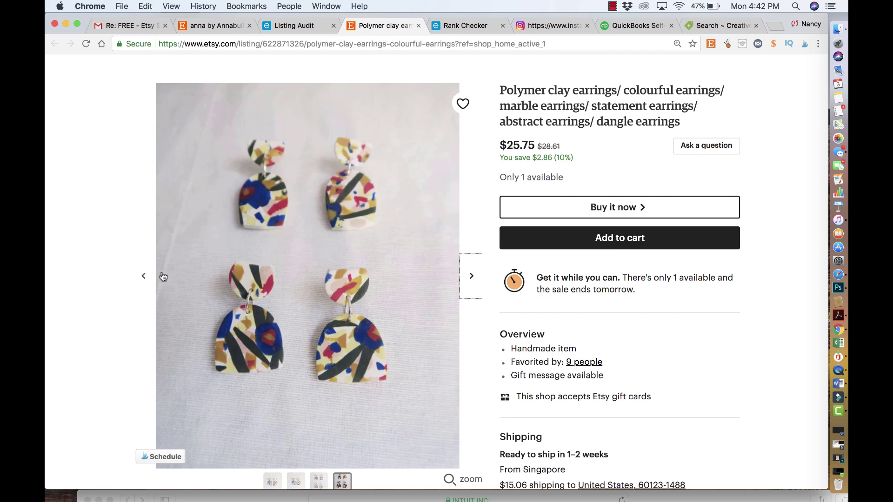
{"action": "left_click", "coordinate": [144, 278]}
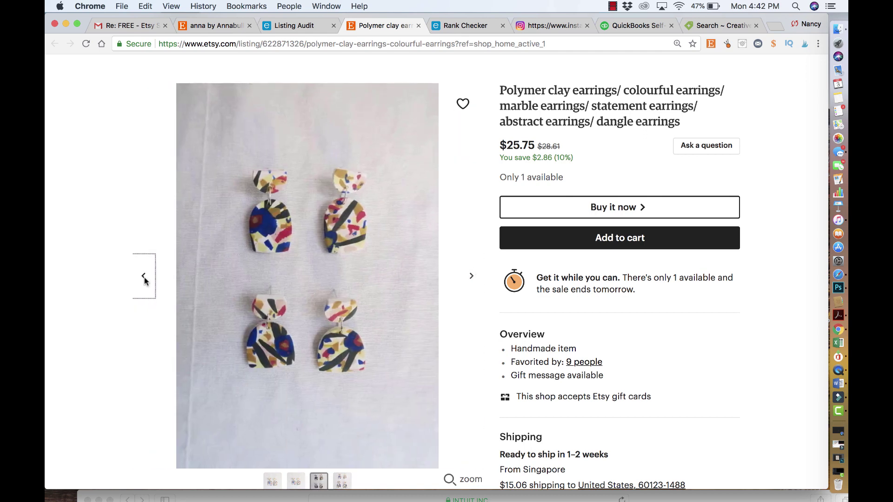
{"action": "left_click", "coordinate": [143, 277]}
{"action": "left_click", "coordinate": [143, 277]}
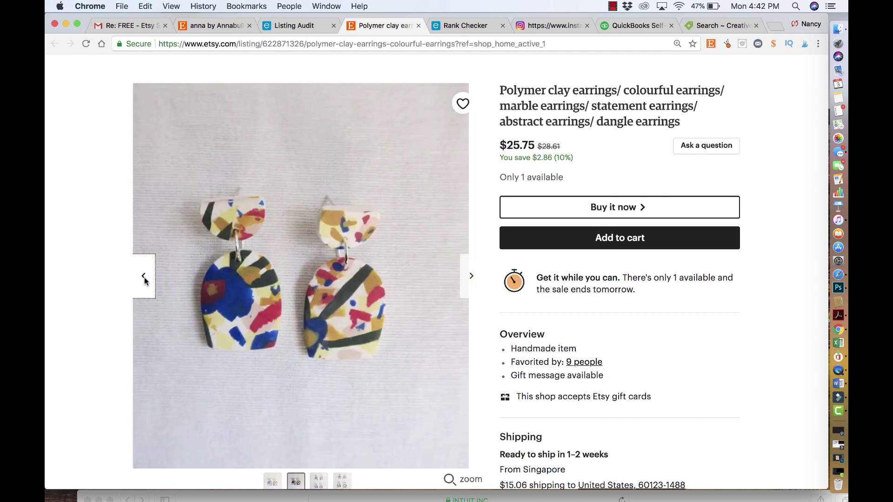
{"action": "left_click", "coordinate": [144, 278]}
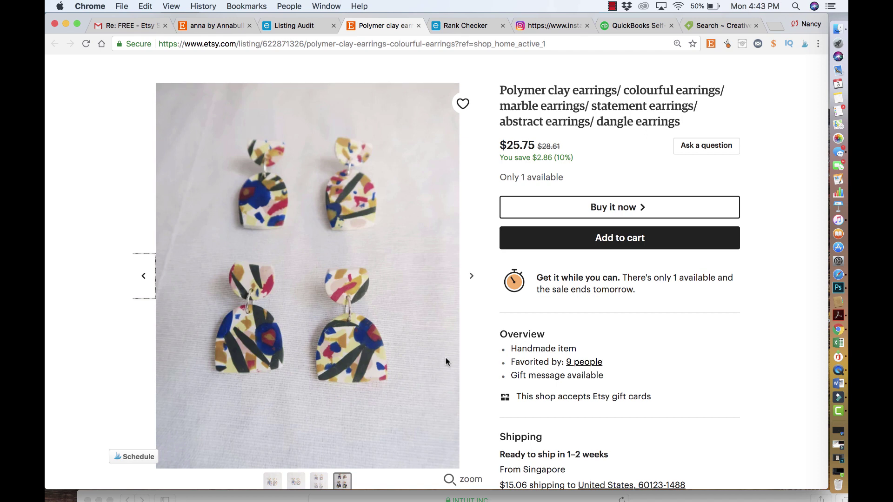
{"action": "left_click", "coordinate": [144, 276]}
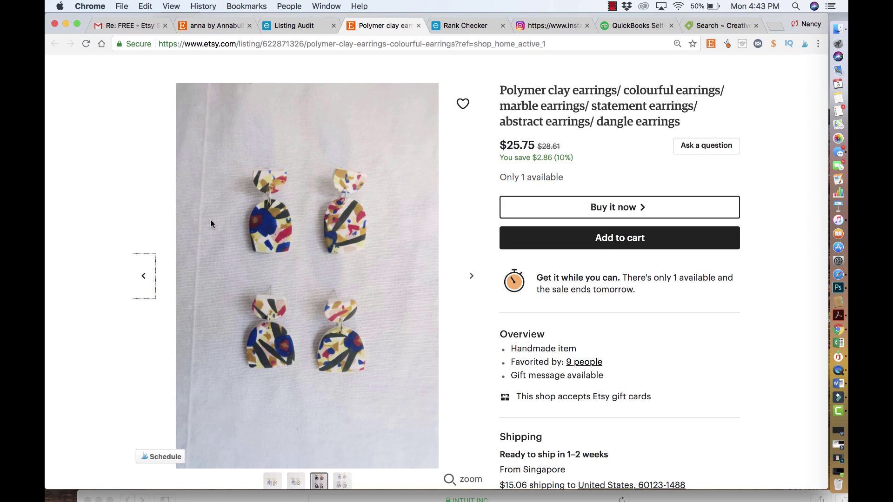
Step: Page back and forth through the earrings listing's photos to compare the single-pair and two-pair shots, ending on the main photo
{"action": "left_click", "coordinate": [145, 282]}
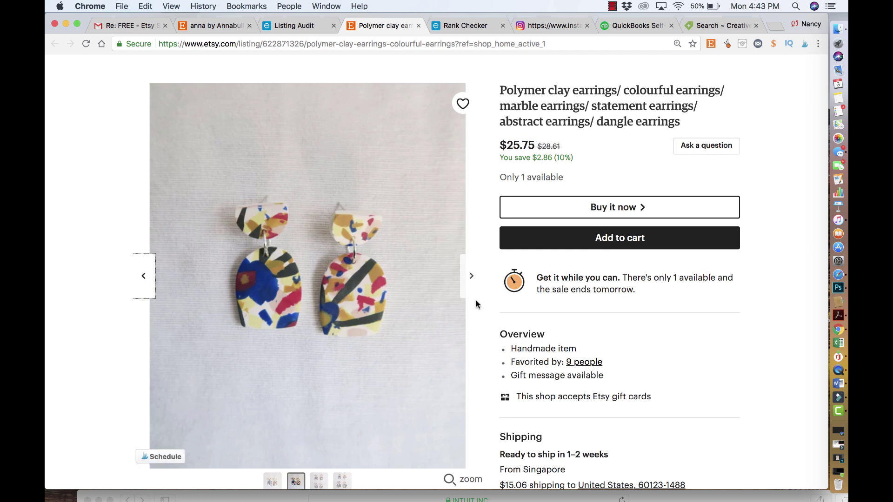
{"action": "left_click", "coordinate": [471, 279]}
{"action": "left_click", "coordinate": [471, 279]}
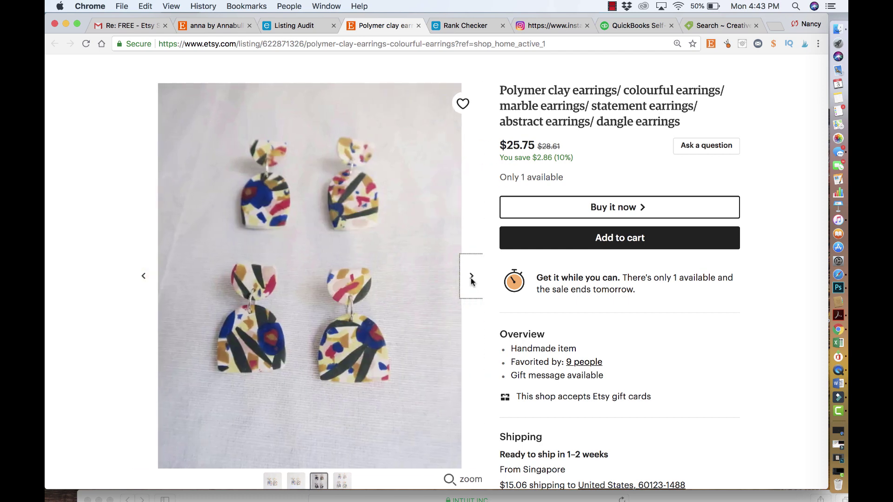
{"action": "left_click", "coordinate": [472, 278]}
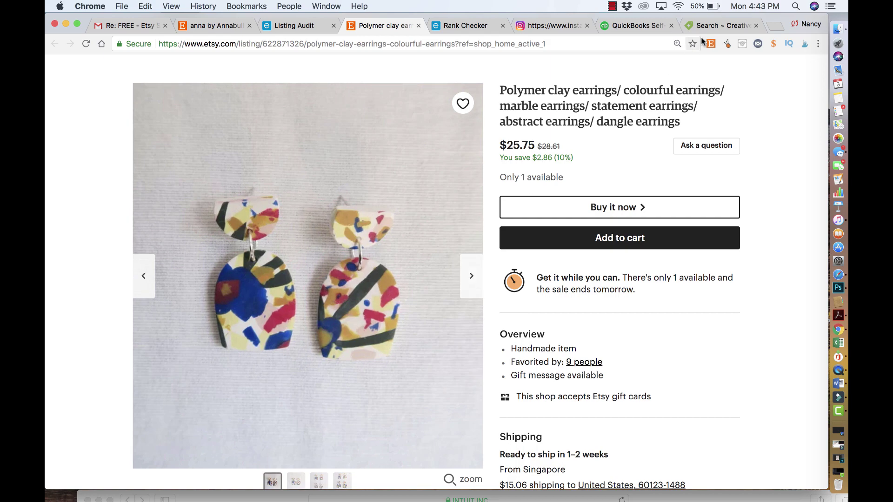
Step: Open whatify.com in place of the Creative Market results and read its "what we do" section on photo analytics
{"action": "left_click", "coordinate": [731, 24]}
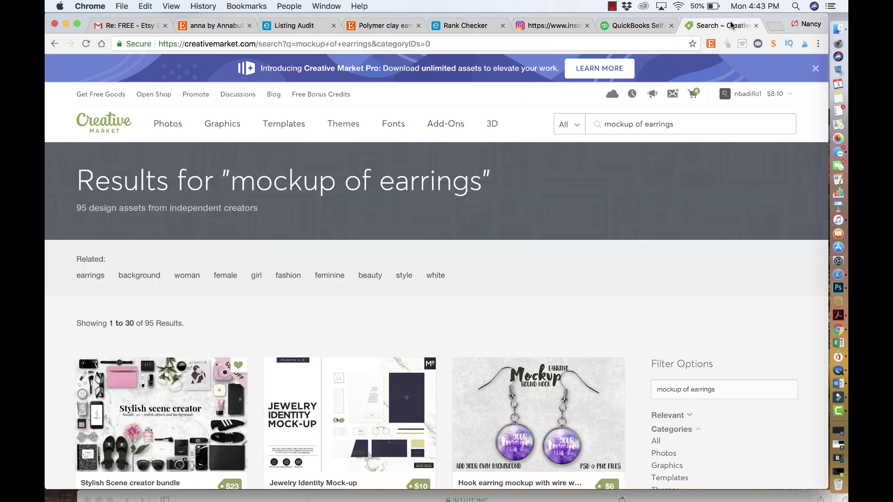
{"action": "left_click", "coordinate": [613, 44]}
{"action": "type", "text": "whatify.com"}
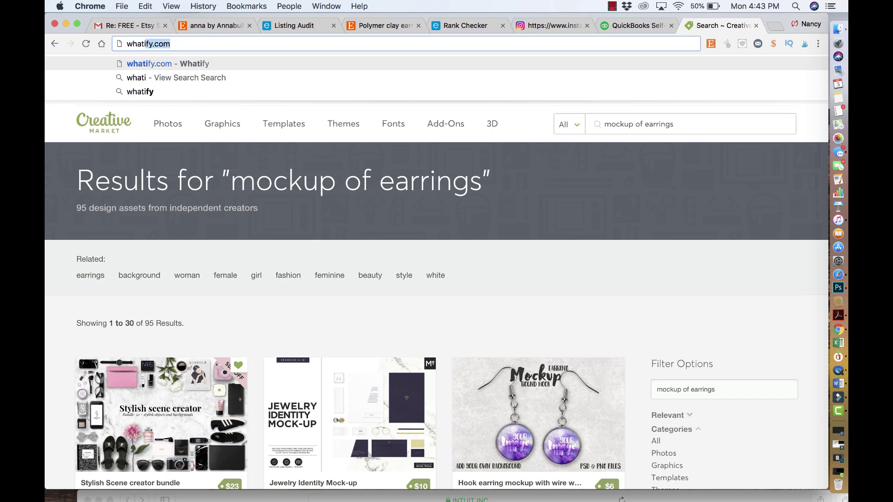
{"action": "key", "text": "Return"}
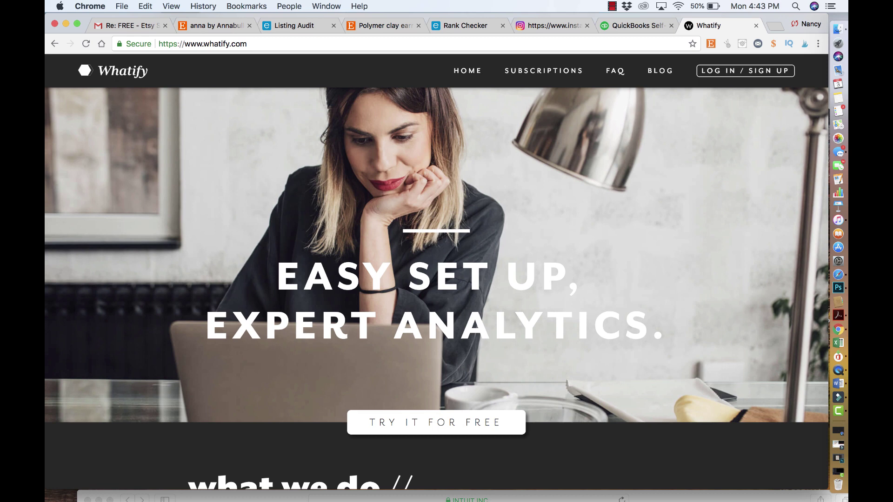
{"action": "scroll", "coordinate": [407, 259], "scroll_direction": "down", "scroll_amount": 7}
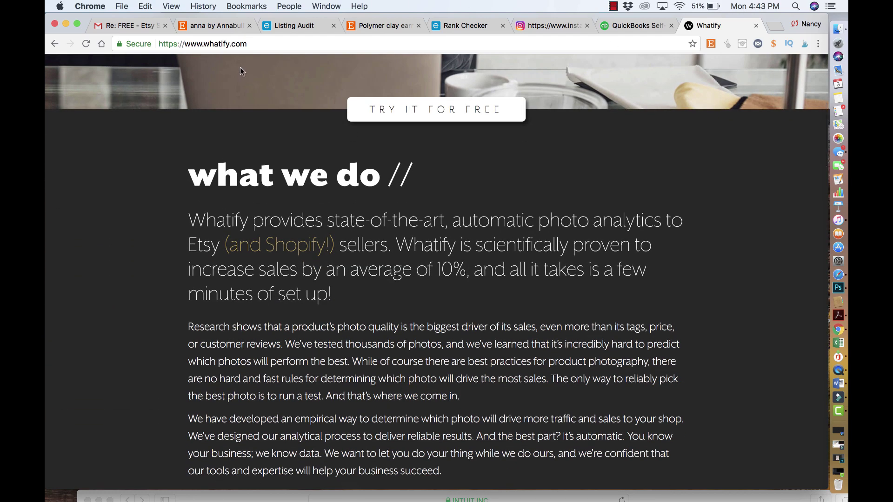
Step: Look over the AnnabullCo shop's featured items and return to the polymer clay earrings listing to recheck its photos
{"action": "left_click", "coordinate": [223, 27]}
{"action": "scroll", "coordinate": [356, 321], "scroll_direction": "down", "scroll_amount": 6}
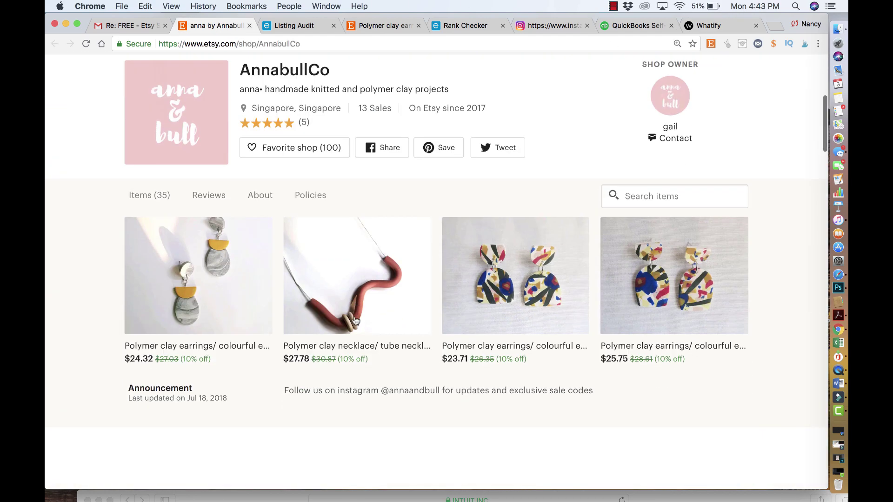
{"action": "left_click", "coordinate": [387, 26]}
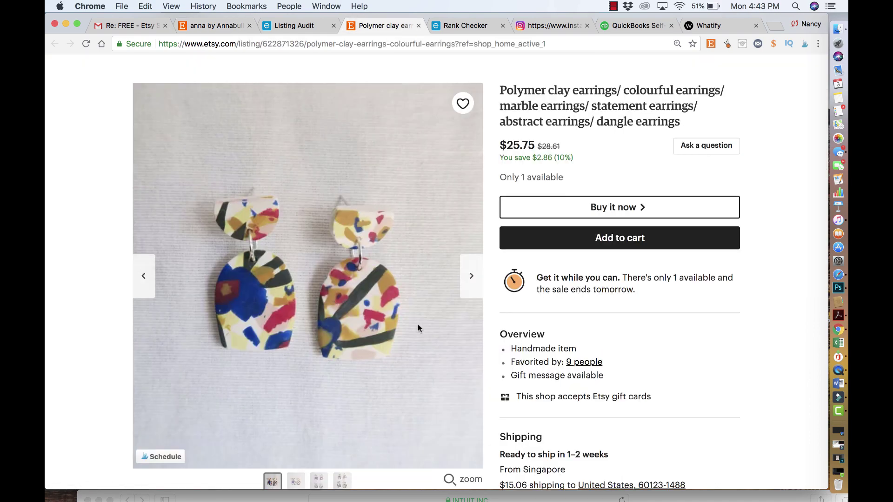
{"action": "left_click", "coordinate": [471, 276]}
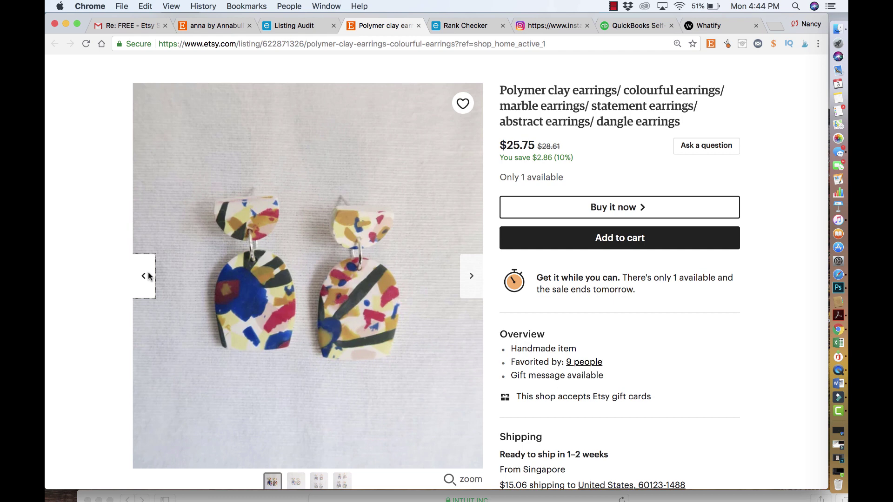
{"action": "left_click", "coordinate": [96, 238]}
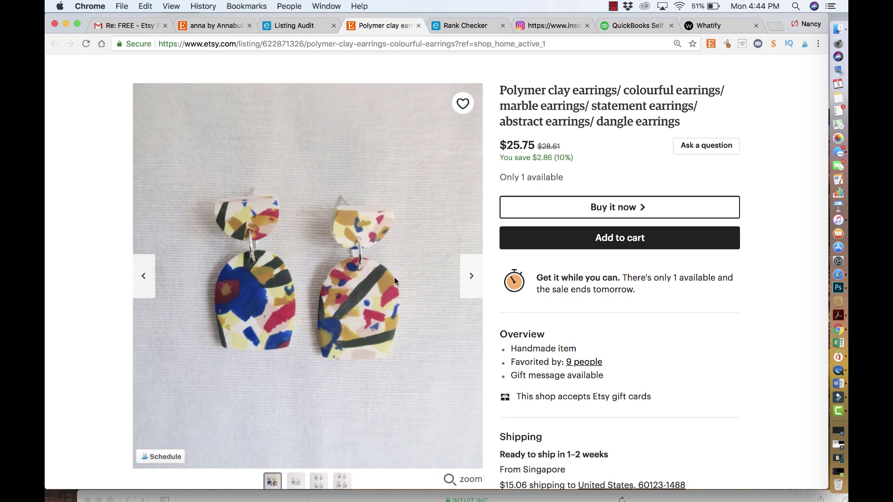
Step: Examine the earrings listing page from the shop header to the sale details, focusing on the main photo's background and framing
{"action": "scroll", "coordinate": [401, 192], "scroll_direction": "up", "scroll_amount": 3}
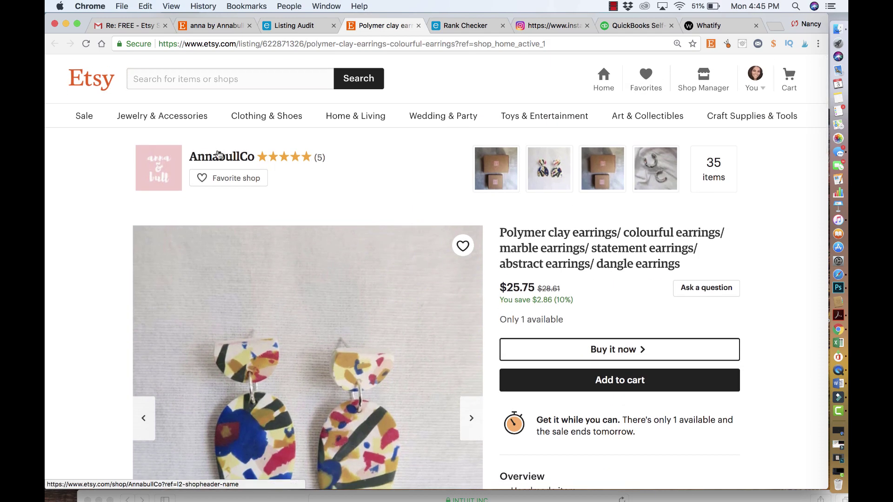
{"action": "scroll", "coordinate": [312, 262], "scroll_direction": "down", "scroll_amount": 3}
{"action": "scroll", "coordinate": [311, 262], "scroll_direction": "up", "scroll_amount": 3}
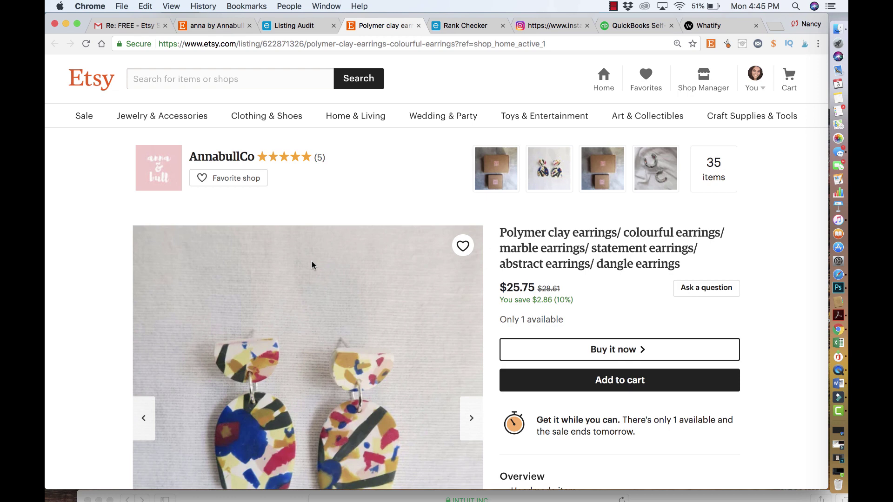
{"action": "scroll", "coordinate": [331, 382], "scroll_direction": "down", "scroll_amount": 3}
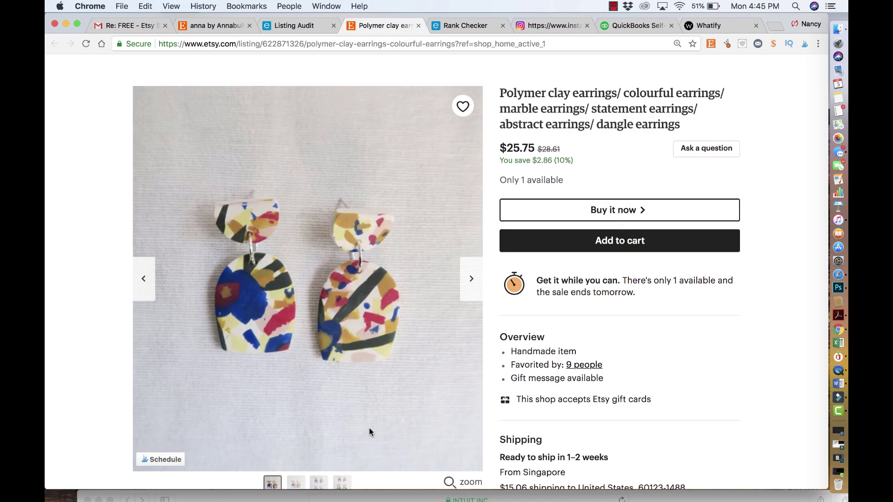
{"action": "scroll", "coordinate": [368, 428], "scroll_direction": "down", "scroll_amount": 3}
{"action": "scroll", "coordinate": [407, 289], "scroll_direction": "up", "scroll_amount": 2}
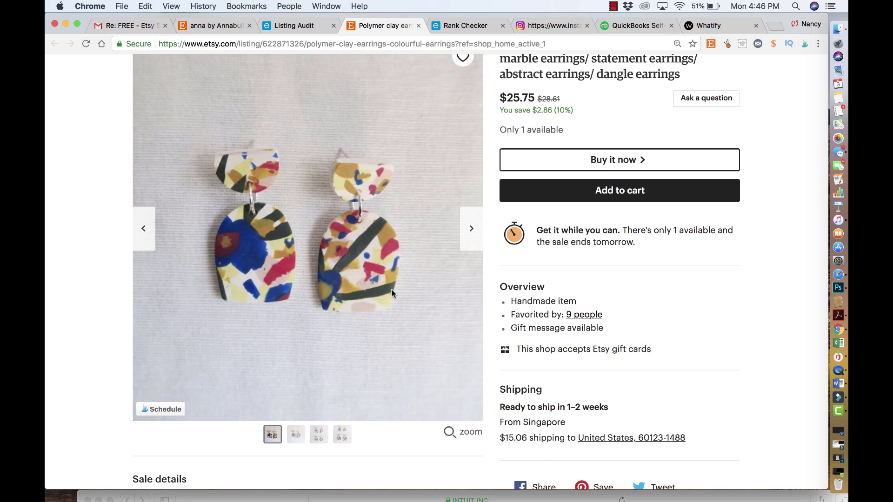
{"action": "scroll", "coordinate": [392, 293], "scroll_direction": "up", "scroll_amount": 3}
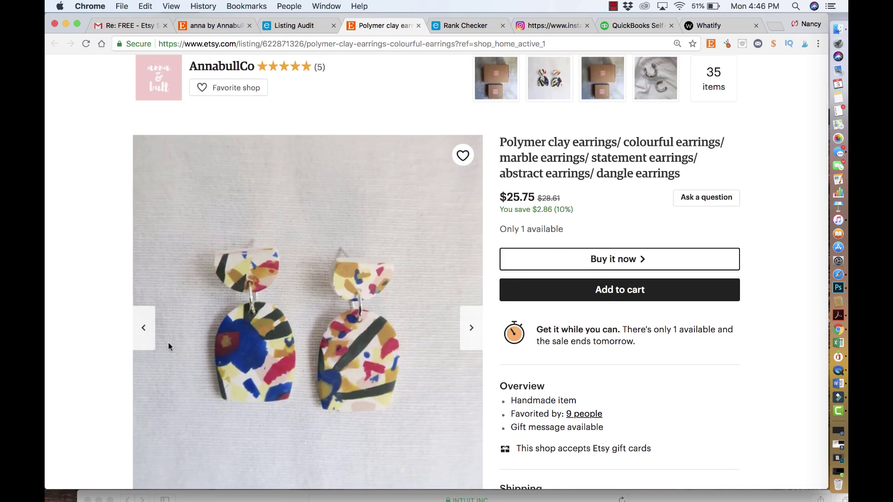
{"action": "scroll", "coordinate": [384, 376], "scroll_direction": "down", "scroll_amount": 5}
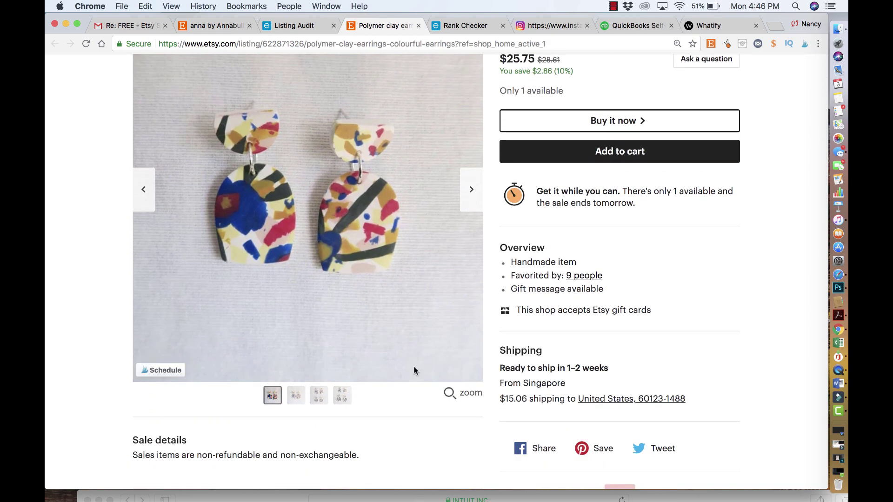
{"action": "scroll", "coordinate": [412, 281], "scroll_direction": "up", "scroll_amount": 5}
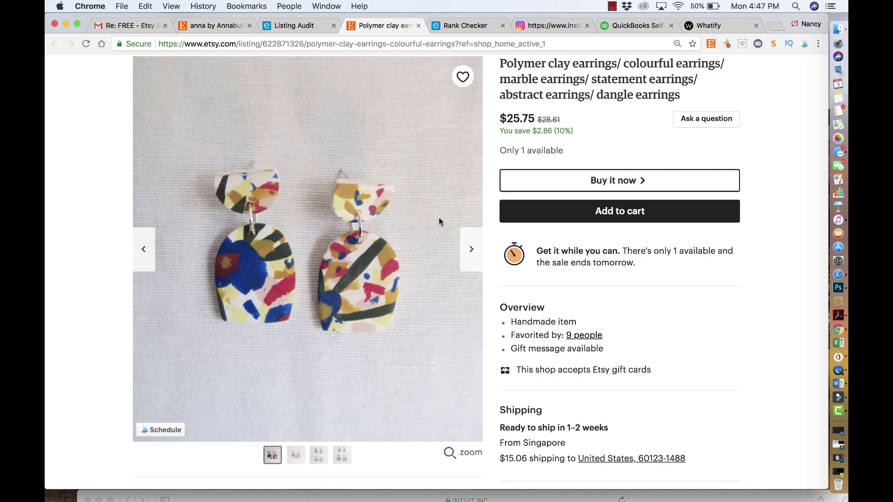
{"action": "scroll", "coordinate": [440, 219], "scroll_direction": "up", "scroll_amount": 4}
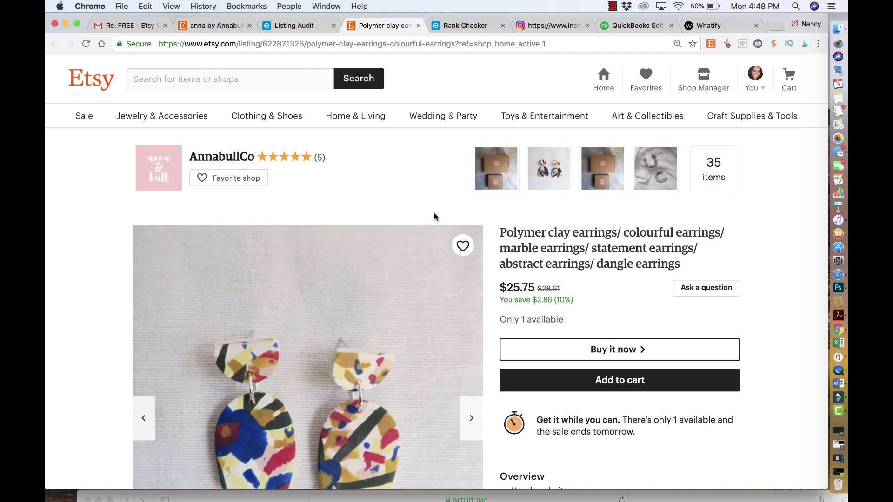
Step: Open the EtsyRank listing audit, review the Tag Analysis table and highlight the "minimalist" tag
{"action": "left_click", "coordinate": [451, 29]}
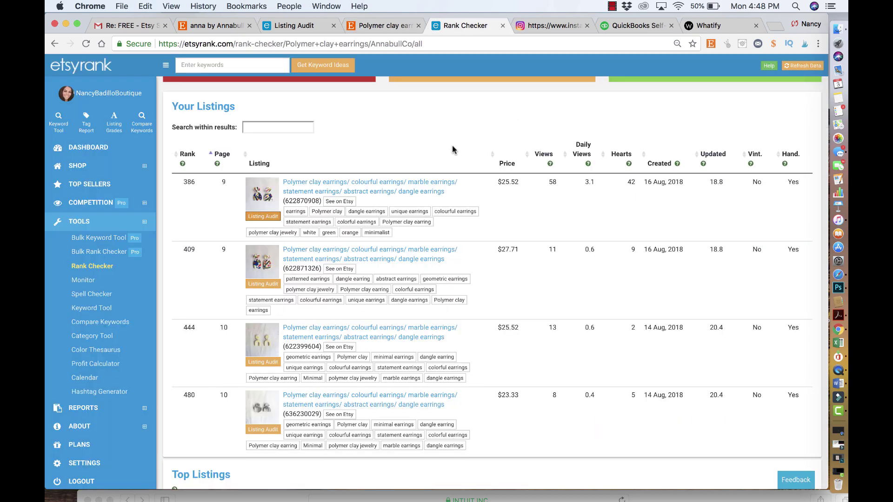
{"action": "left_click", "coordinate": [292, 27]}
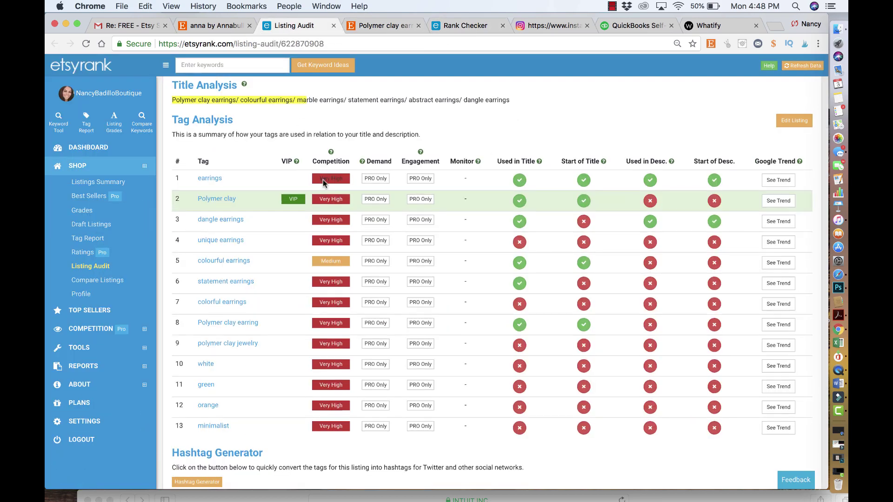
{"action": "scroll", "coordinate": [323, 182], "scroll_direction": "down", "scroll_amount": 2}
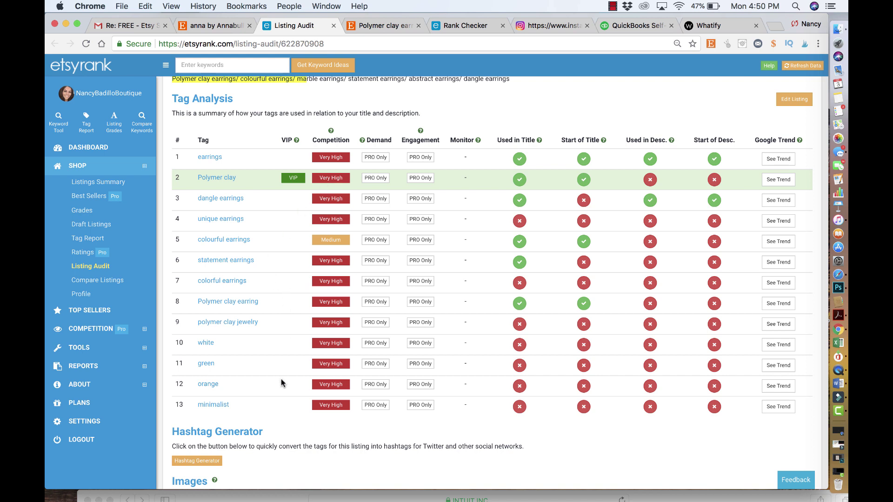
{"action": "left_click_drag", "start_coordinate": [239, 406], "coordinate": [196, 408]}
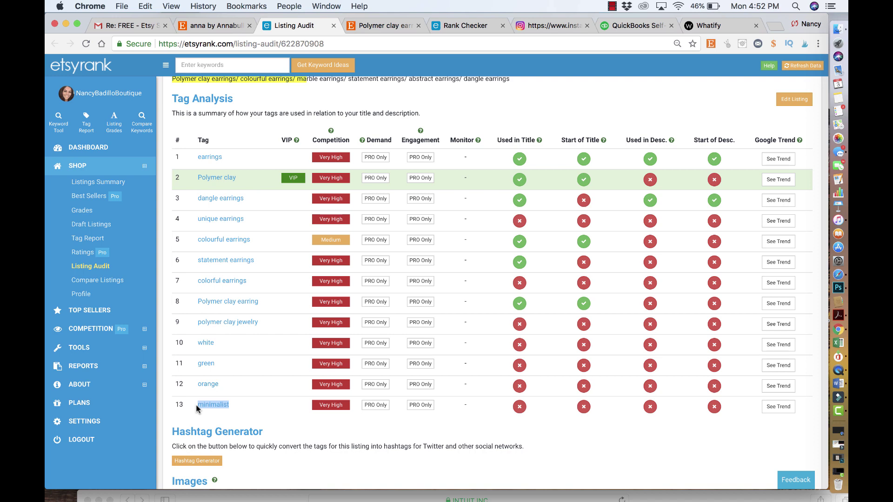
Step: Load the Etsy home page in place of the Whatify site and search for "minimalist"
{"action": "left_click", "coordinate": [710, 29]}
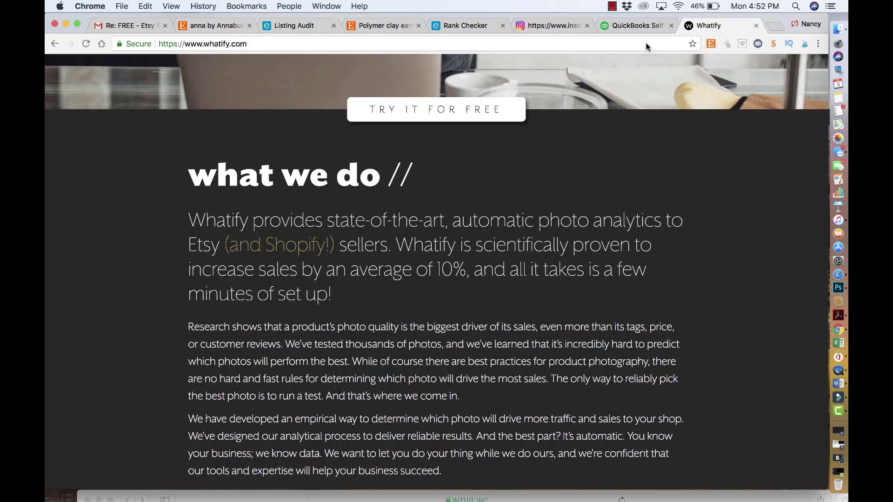
{"action": "key", "text": "super+l"}
{"action": "type", "text": "etsy"}
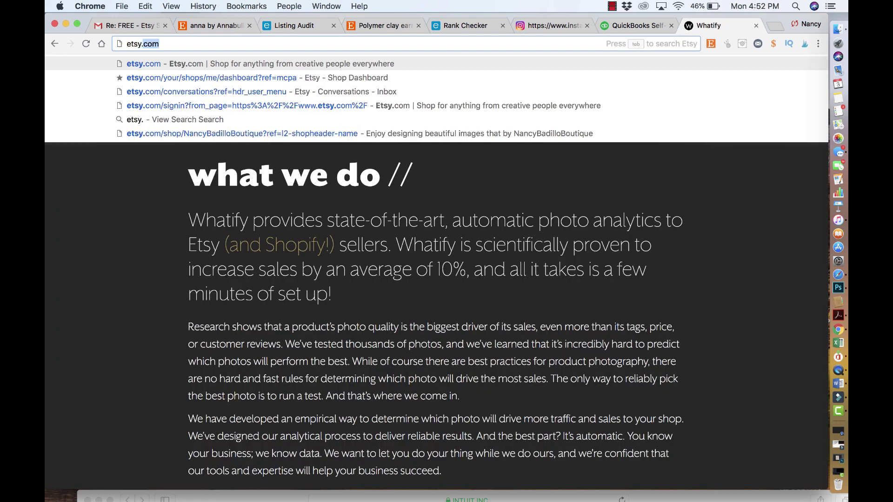
{"action": "key", "text": "Return"}
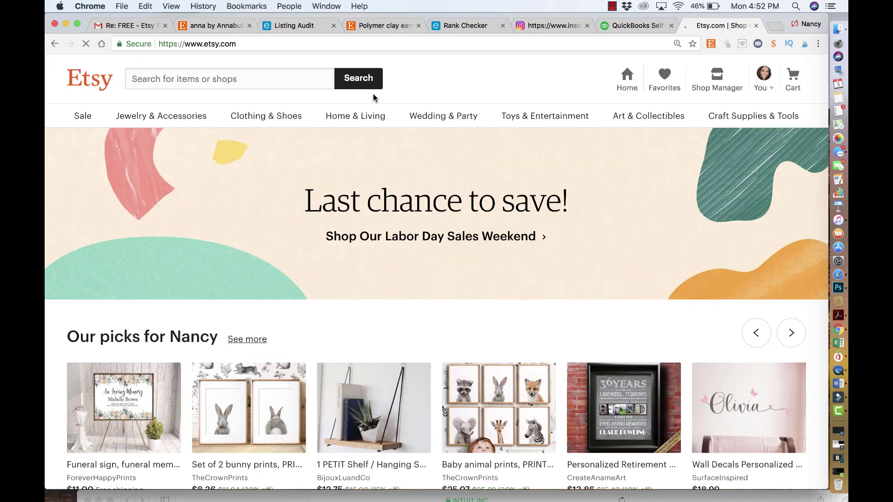
{"action": "left_click", "coordinate": [235, 80]}
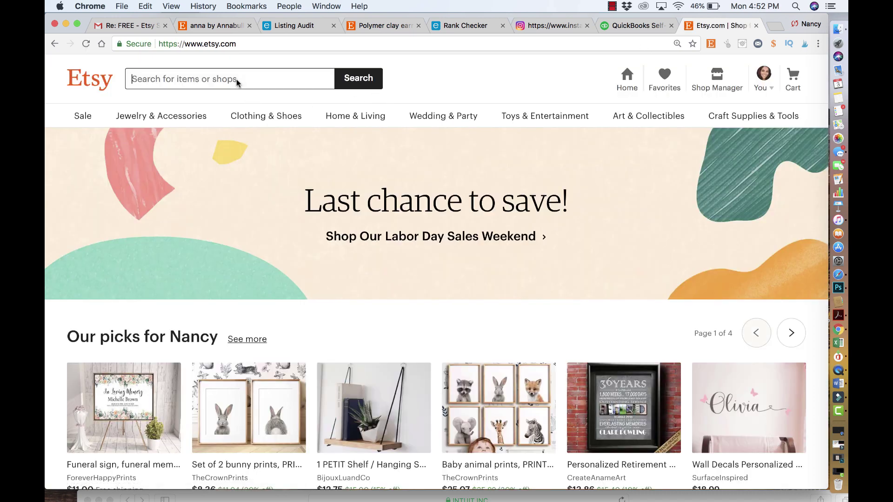
{"action": "type", "text": "minimalist"}
{"action": "key", "text": "Return"}
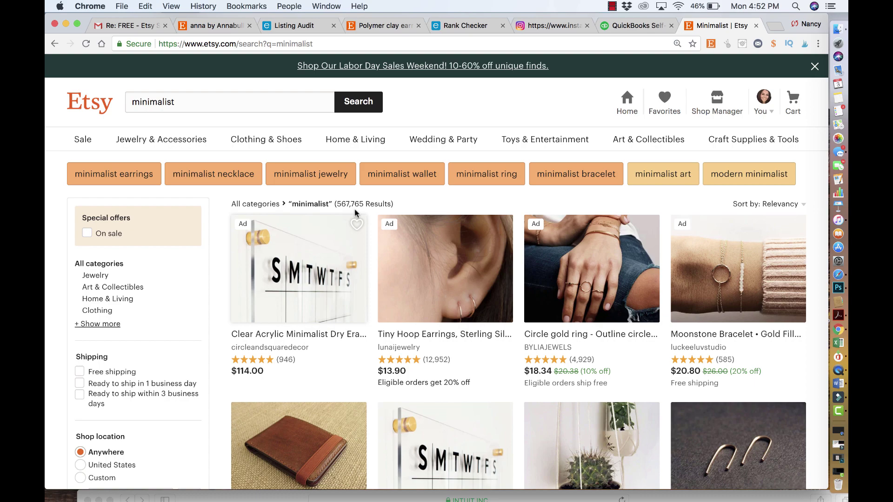
Step: Browse the "minimalist" search results to examine which kinds of products the tag brings up, ending back at the first results
{"action": "scroll", "coordinate": [411, 346], "scroll_direction": "down", "scroll_amount": 8}
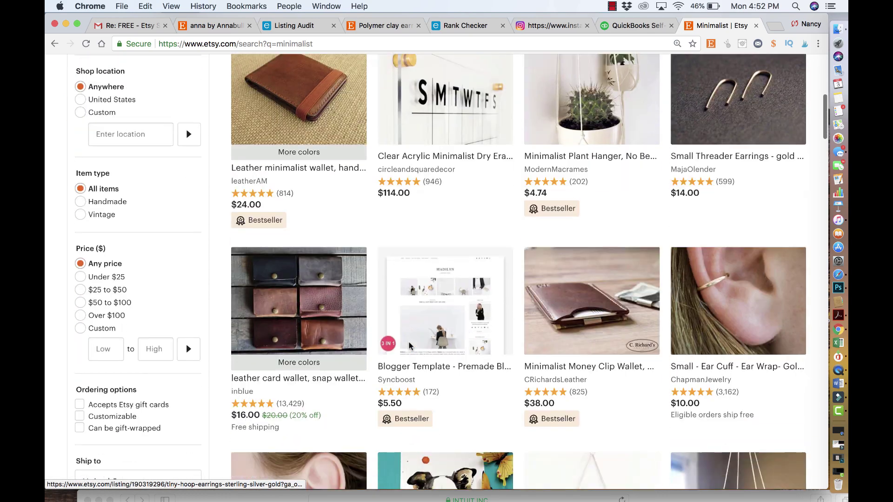
{"action": "scroll", "coordinate": [409, 345], "scroll_direction": "up", "scroll_amount": 10}
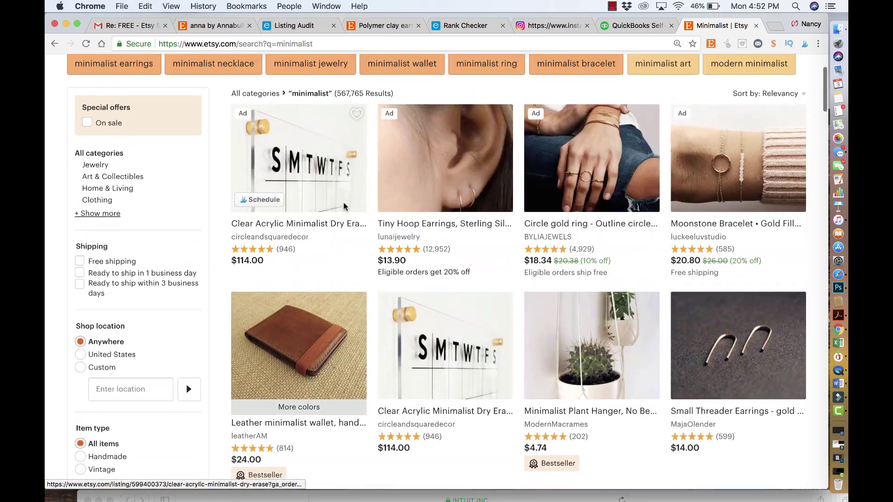
{"action": "scroll", "coordinate": [406, 361], "scroll_direction": "down", "scroll_amount": 3}
{"action": "scroll", "coordinate": [406, 360], "scroll_direction": "down", "scroll_amount": 1}
{"action": "scroll", "coordinate": [473, 234], "scroll_direction": "up", "scroll_amount": 2}
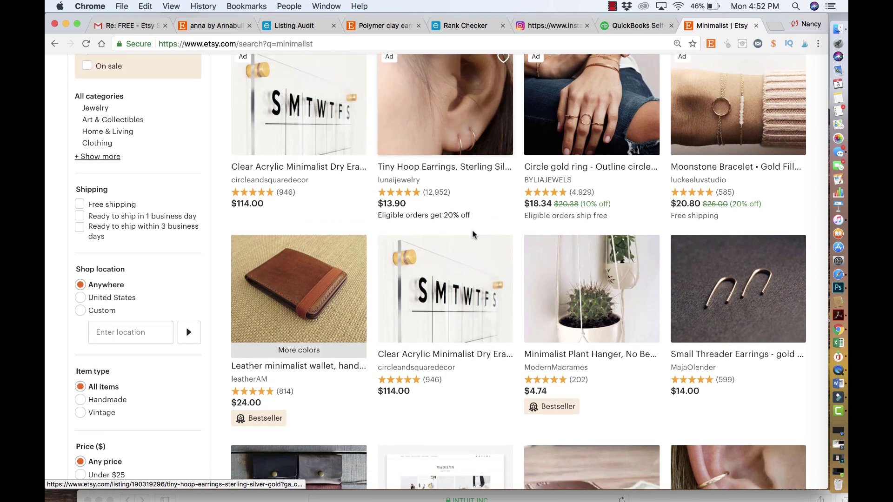
{"action": "scroll", "coordinate": [473, 234], "scroll_direction": "down", "scroll_amount": 6}
{"action": "mouse_move", "coordinate": [584, 243]}
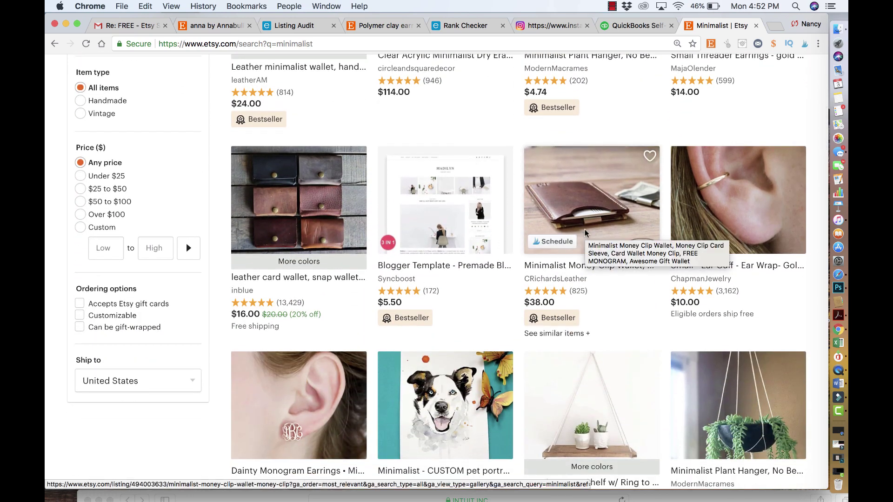
{"action": "scroll", "coordinate": [261, 244], "scroll_direction": "down", "scroll_amount": 2}
{"action": "scroll", "coordinate": [263, 251], "scroll_direction": "down", "scroll_amount": 18}
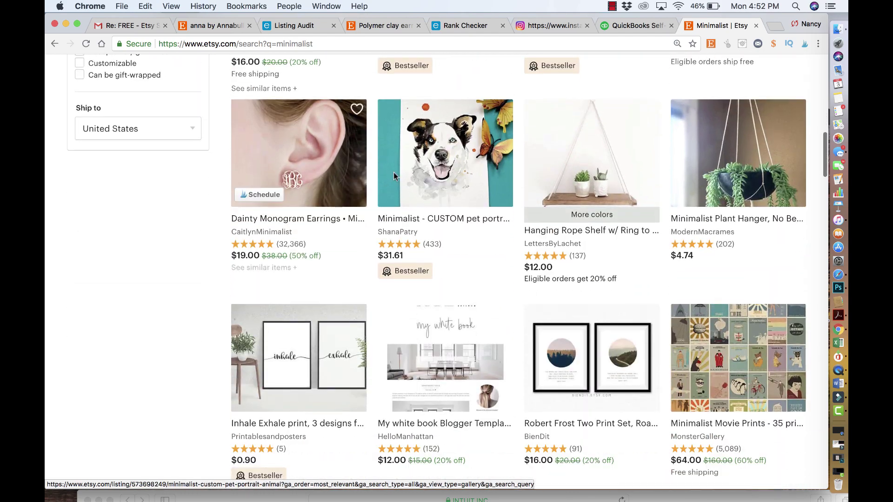
{"action": "scroll", "coordinate": [454, 330], "scroll_direction": "up", "scroll_amount": 15}
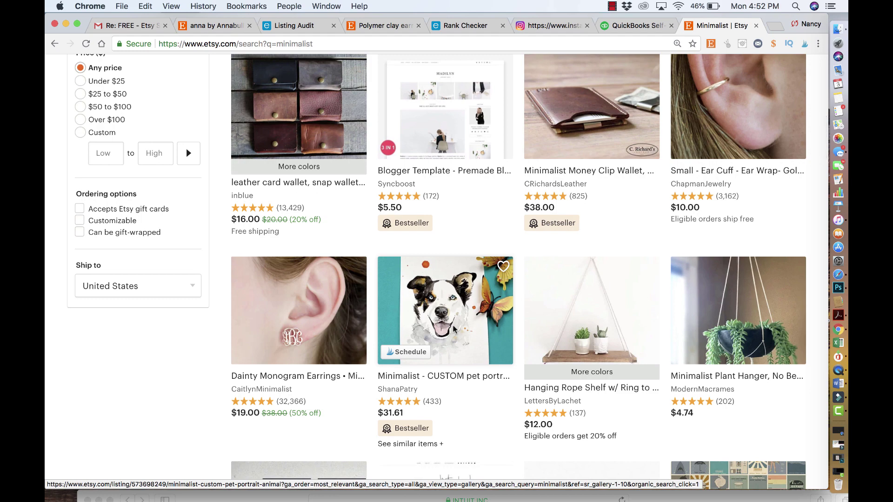
{"action": "scroll", "coordinate": [454, 331], "scroll_direction": "up", "scroll_amount": 8}
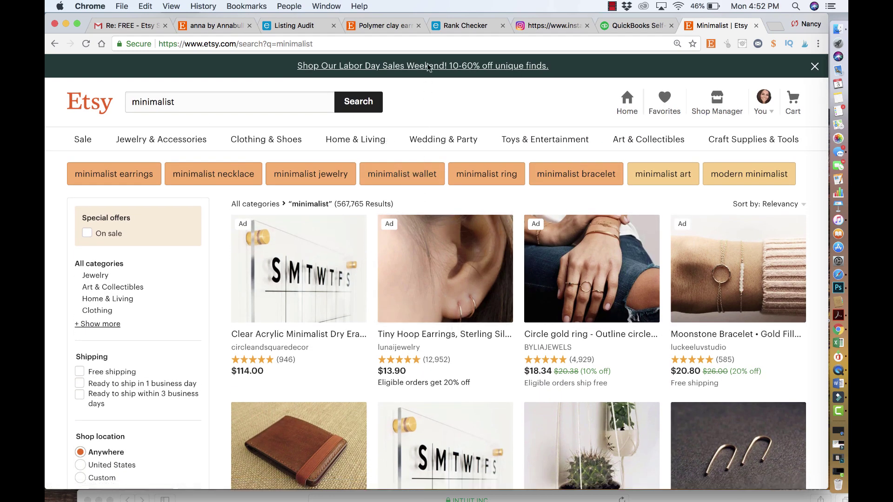
Step: Return to the EtsyRank listing audit, review the Tag Analysis table again and highlight the "white" tag
{"action": "left_click", "coordinate": [285, 27]}
{"action": "scroll", "coordinate": [273, 187], "scroll_direction": "up", "scroll_amount": 2}
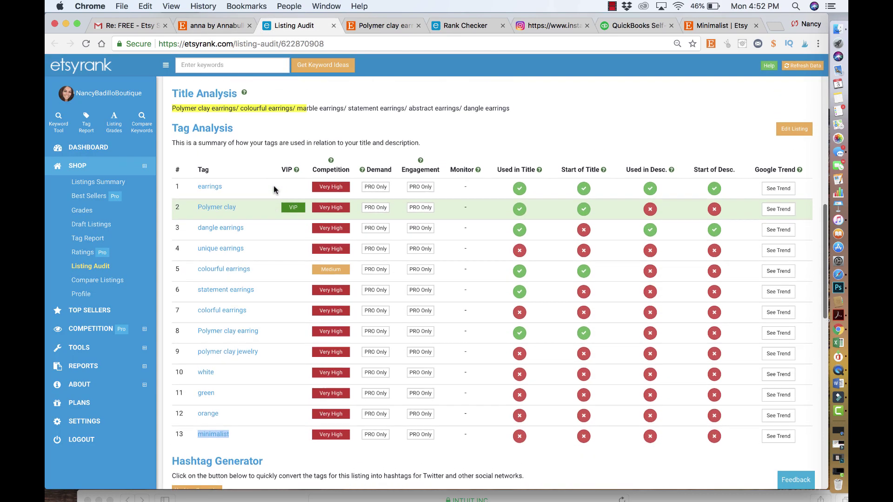
{"action": "scroll", "coordinate": [273, 186], "scroll_direction": "up", "scroll_amount": 1}
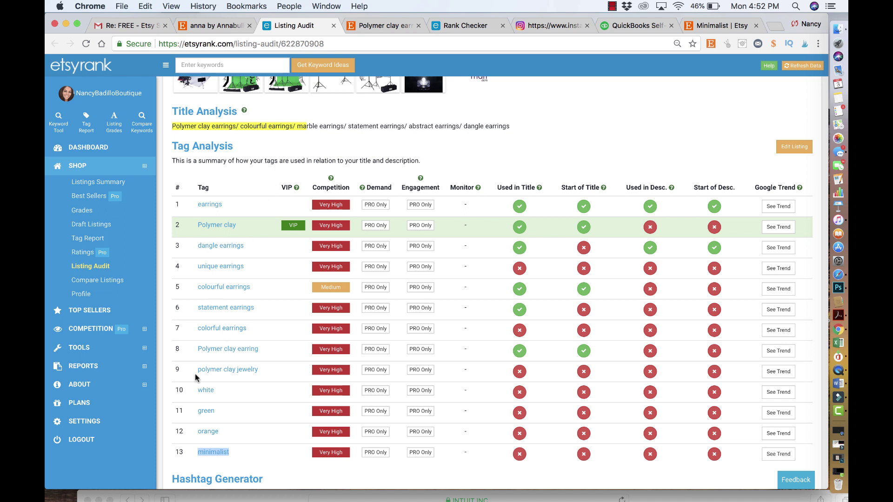
{"action": "left_click", "coordinate": [237, 436]}
{"action": "left_click_drag", "start_coordinate": [228, 433], "coordinate": [195, 392]}
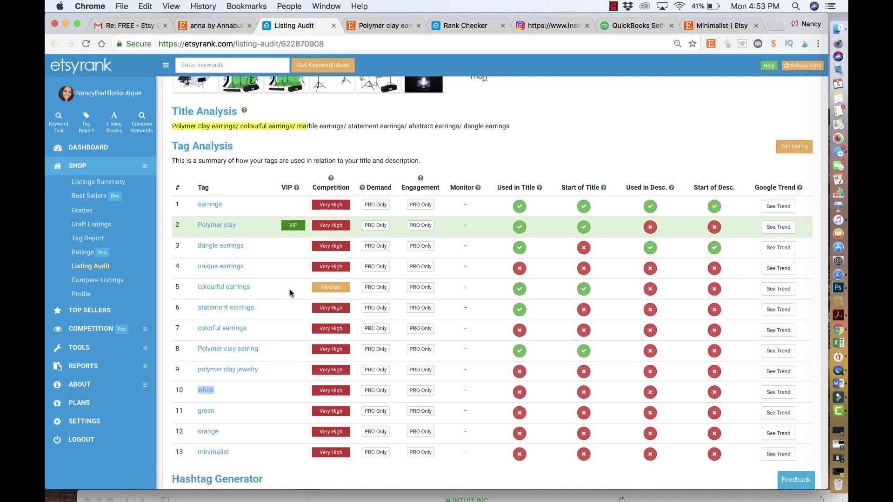
Step: Copy the "Polymer clay" tag from the Tag Analysis table and get keyword ideas for "Polymer clay earrings"
{"action": "scroll", "coordinate": [292, 295], "scroll_direction": "up", "scroll_amount": 2}
{"action": "left_click", "coordinate": [242, 275]}
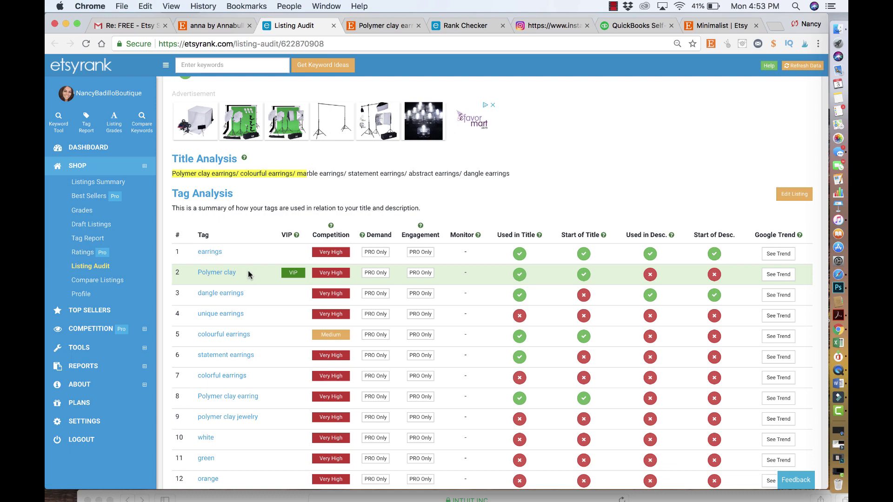
{"action": "left_click_drag", "start_coordinate": [255, 275], "coordinate": [195, 277]}
{"action": "key", "text": "super+c"}
{"action": "scroll", "coordinate": [211, 273], "scroll_direction": "up", "scroll_amount": 12}
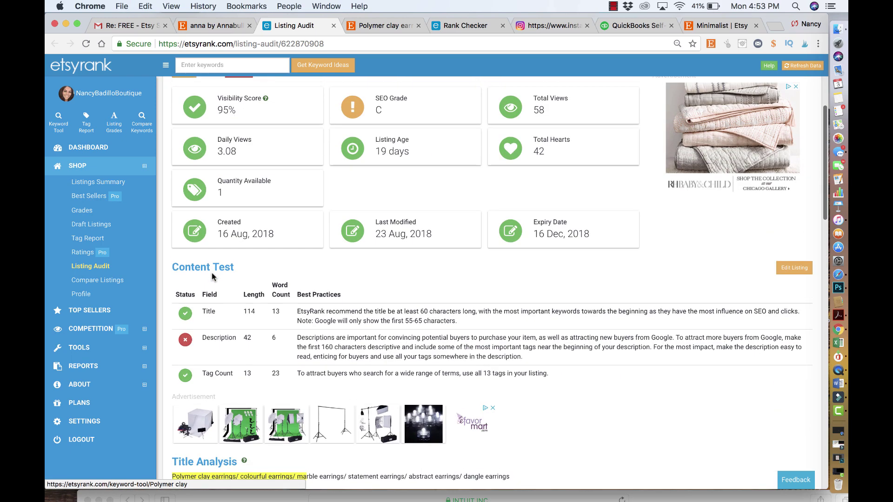
{"action": "left_click", "coordinate": [226, 67]}
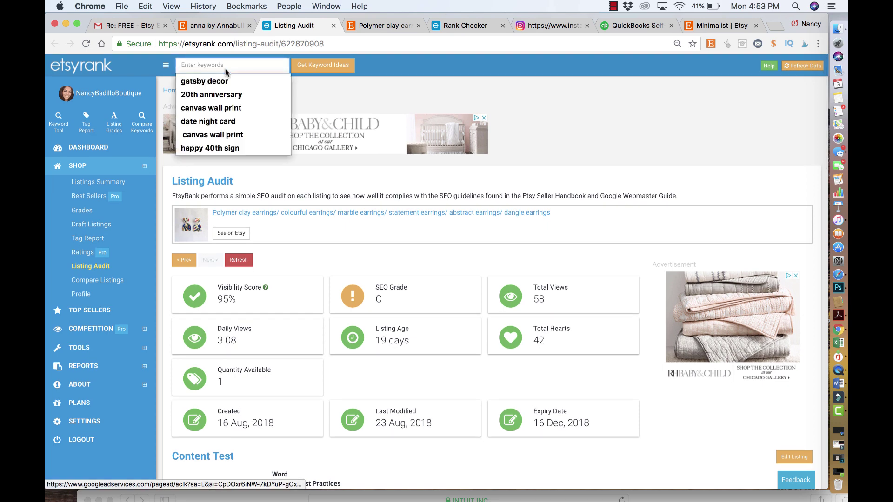
{"action": "key", "text": "super+v"}
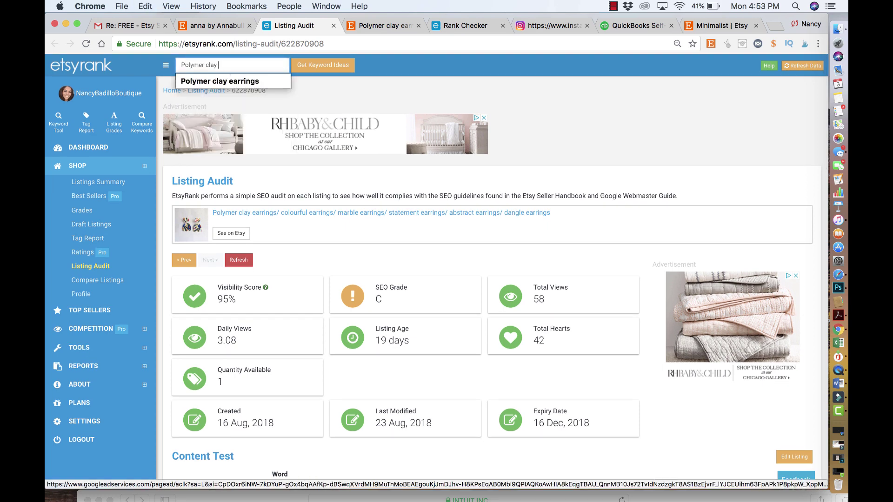
{"action": "type", "text": "earrings"}
{"action": "key", "text": "Return"}
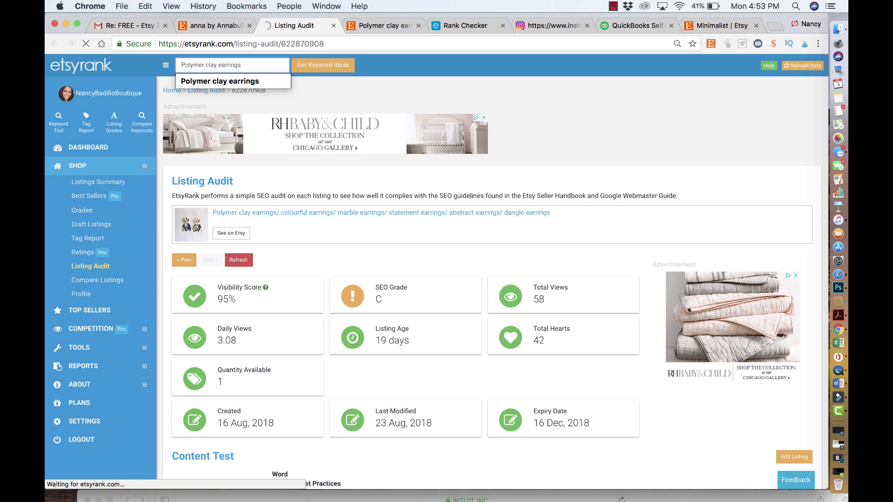
{"action": "left_click", "coordinate": [339, 68]}
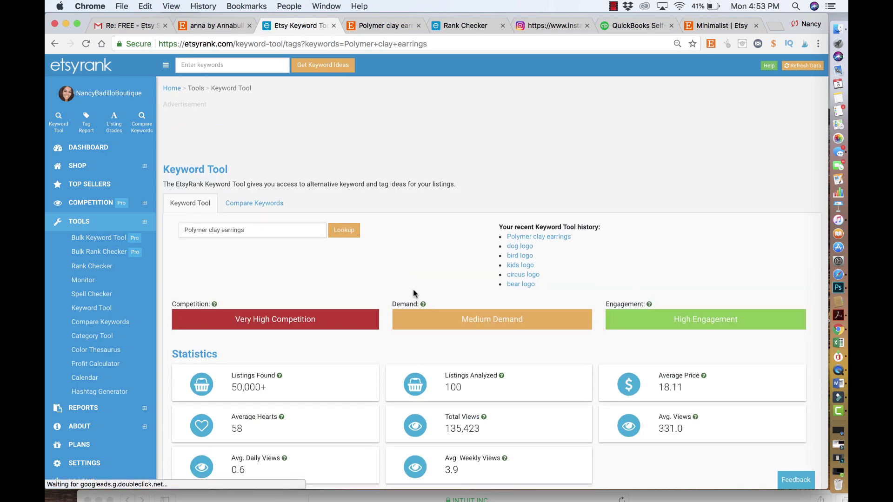
Step: Examine the competition levels of the related tags for "Polymer clay earrings" from page 1 through page 13
{"action": "scroll", "coordinate": [415, 293], "scroll_direction": "down", "scroll_amount": 15}
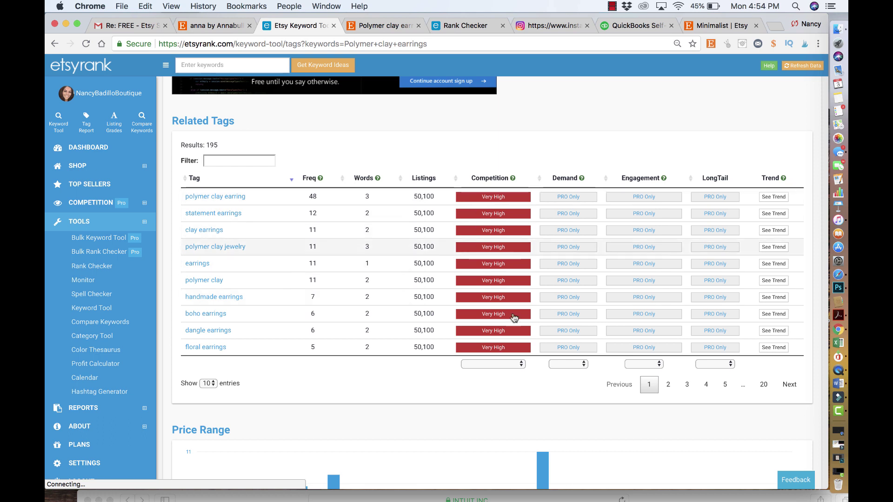
{"action": "left_click", "coordinate": [668, 384]}
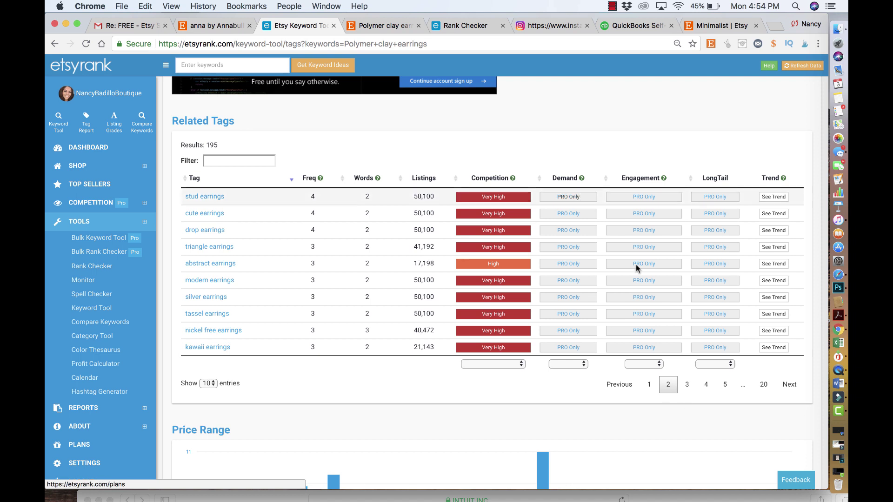
{"action": "left_click", "coordinate": [687, 385]}
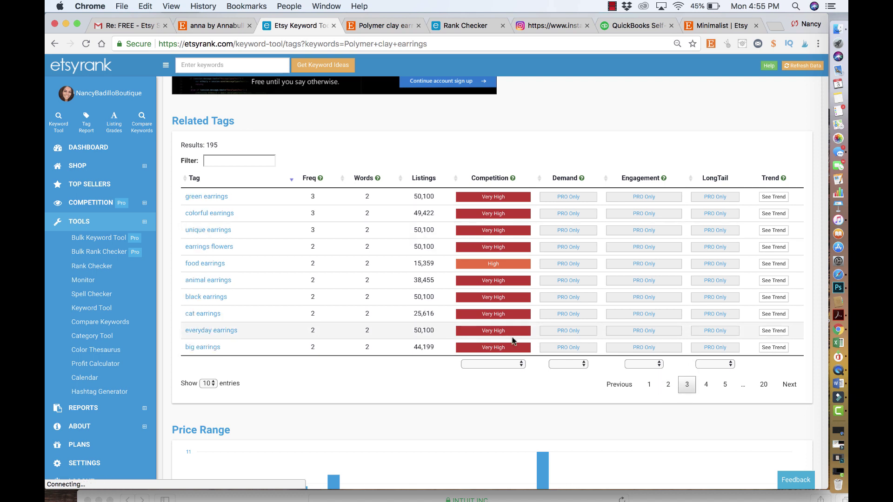
{"action": "left_click", "coordinate": [706, 384]}
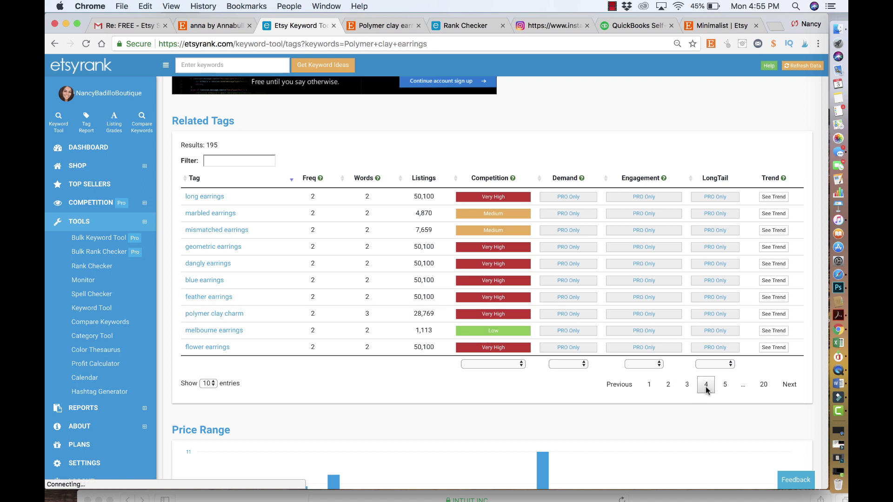
{"action": "left_click", "coordinate": [724, 386]}
{"action": "left_click", "coordinate": [724, 386]}
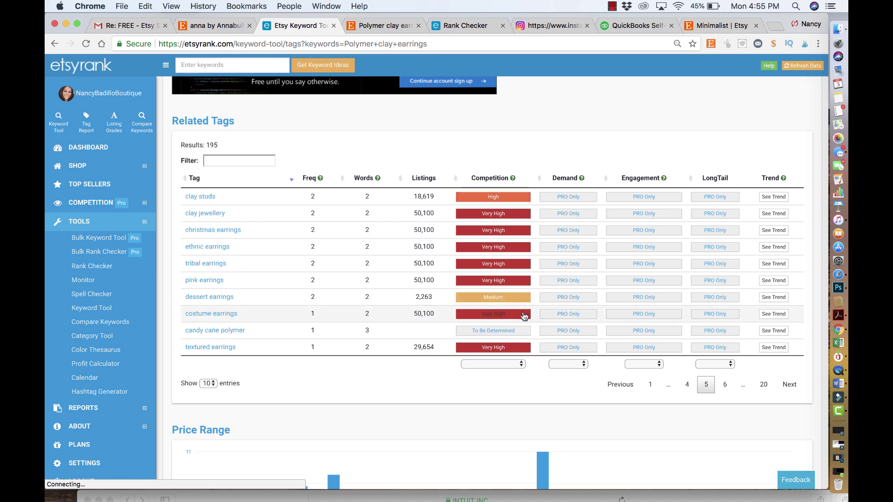
{"action": "left_click", "coordinate": [723, 381]}
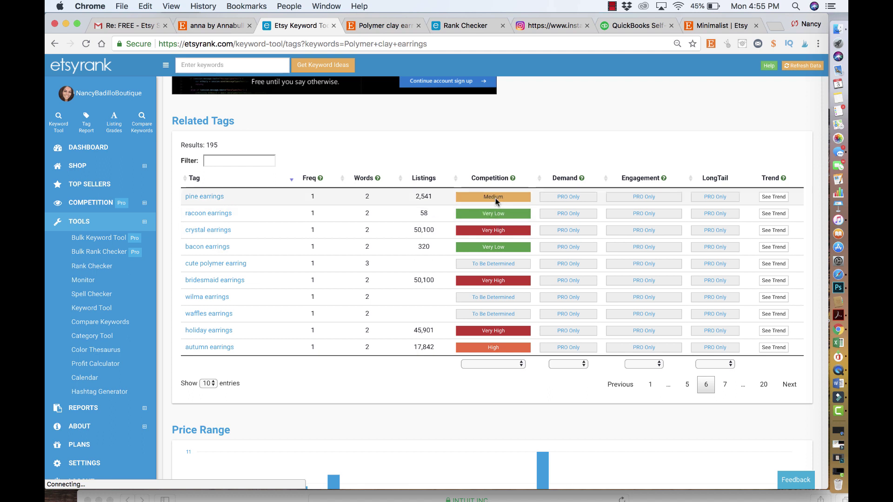
{"action": "left_click", "coordinate": [725, 389]}
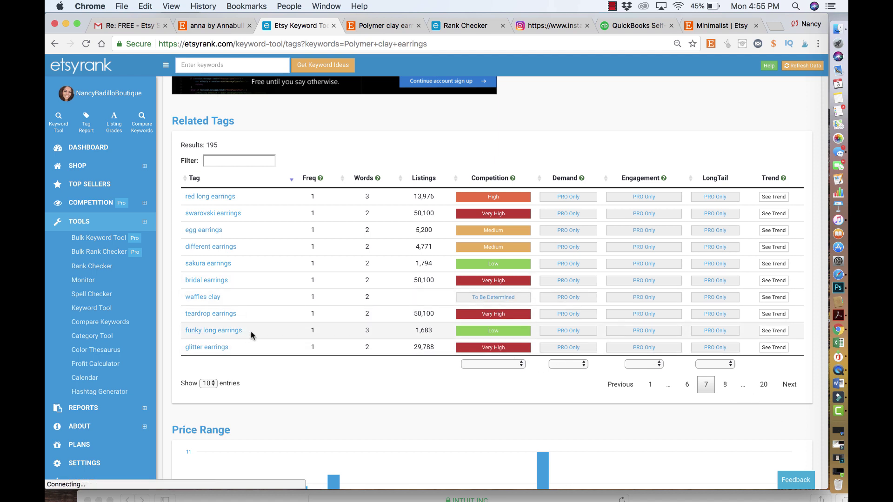
{"action": "left_click", "coordinate": [728, 385]}
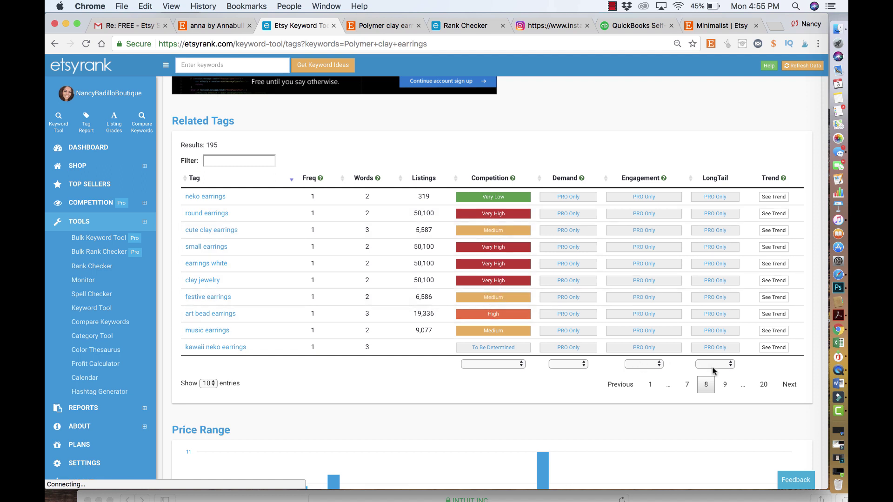
{"action": "left_click", "coordinate": [725, 385]}
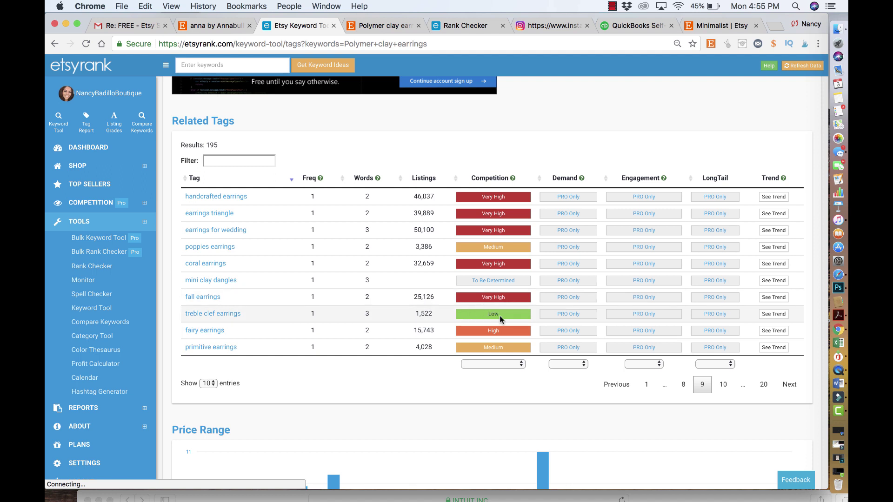
{"action": "left_click", "coordinate": [724, 385]}
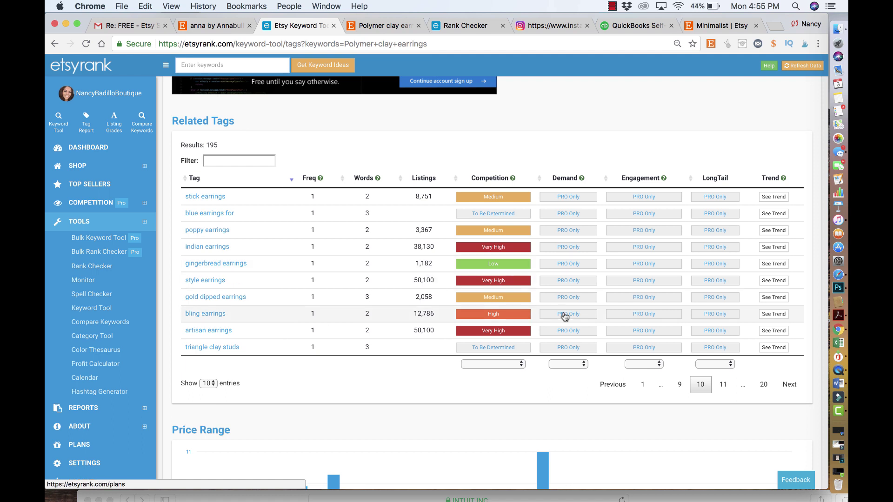
{"action": "left_click", "coordinate": [724, 385]}
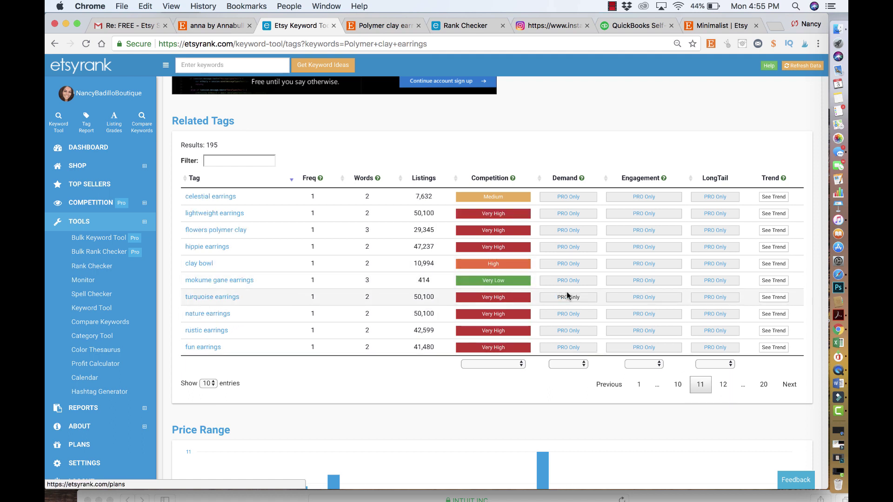
{"action": "left_click", "coordinate": [723, 385]}
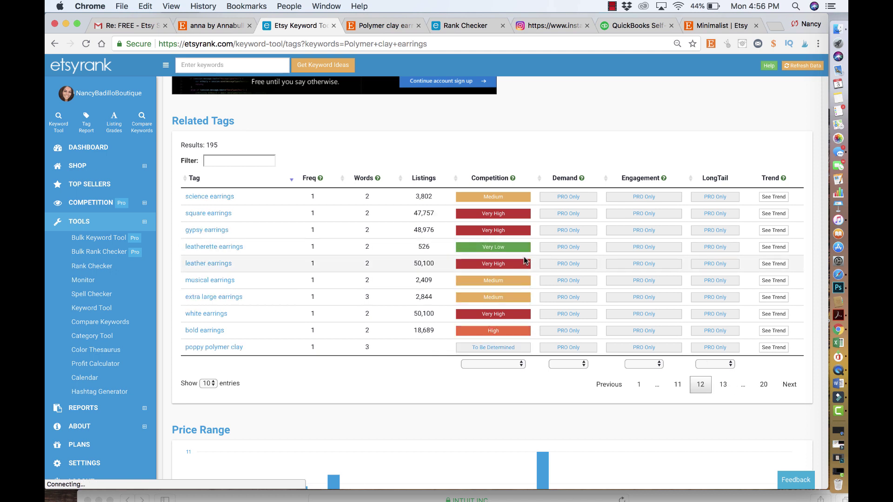
{"action": "left_click", "coordinate": [725, 385]}
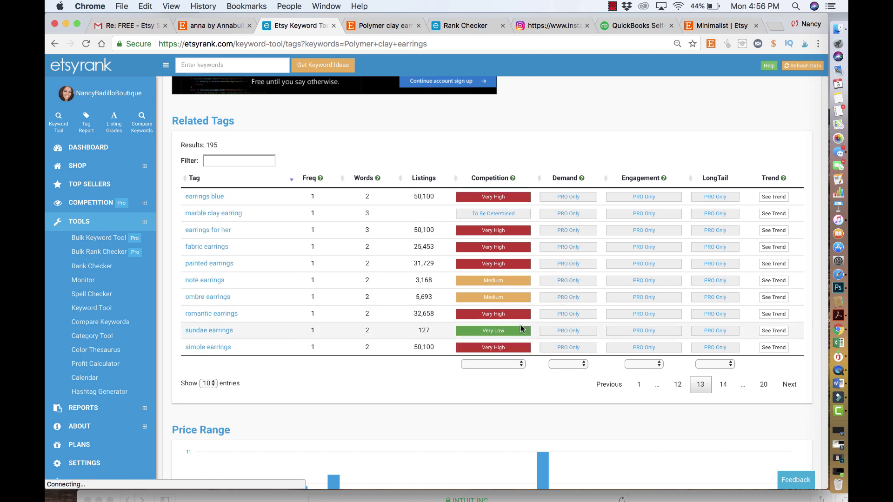
Step: Try to look up "clay earrings" in the Keyword Tool by removing "Polymer" from the keyword
{"action": "scroll", "coordinate": [314, 198], "scroll_direction": "up", "scroll_amount": 10}
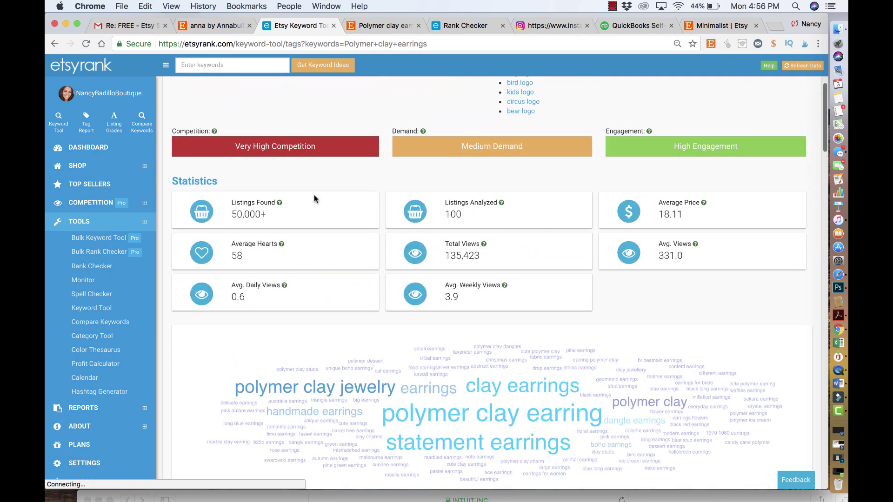
{"action": "scroll", "coordinate": [314, 199], "scroll_direction": "up", "scroll_amount": 5}
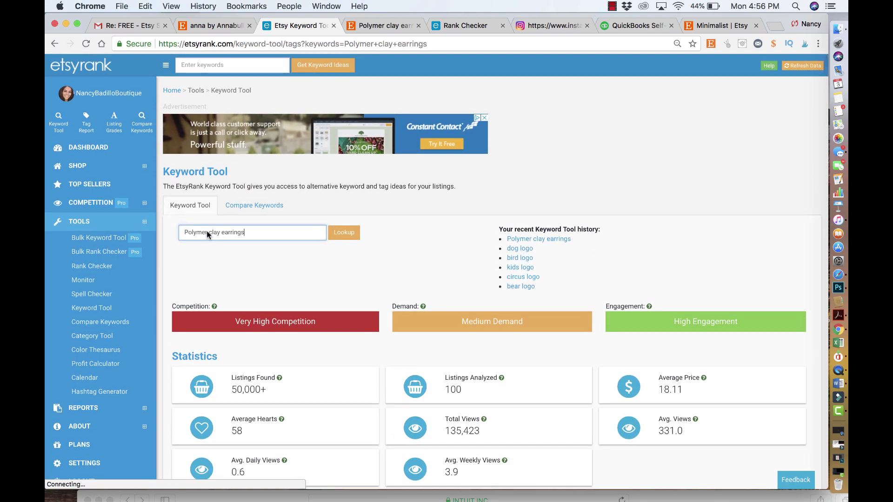
{"action": "left_click", "coordinate": [207, 233]}
{"action": "key", "text": "BackSpace"}
{"action": "key", "text": "BackSpace"}
{"action": "key", "text": "BackSpace"}
{"action": "key", "text": "BackSpace"}
{"action": "key", "text": "BackSpace"}
{"action": "key", "text": "BackSpace"}
{"action": "key", "text": "BackSpace"}
{"action": "key", "text": "BackSpace"}
{"action": "left_click", "coordinate": [353, 233]}
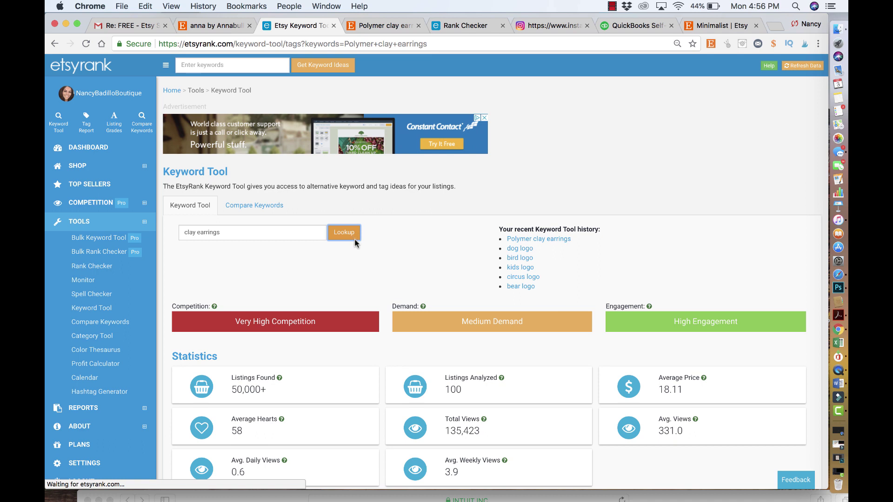
{"action": "left_click", "coordinate": [353, 232]}
{"action": "left_click", "coordinate": [351, 234]}
Step: Switch to the AnnabullCo shop page on Etsy and look over its announcement and listed items
{"action": "scroll", "coordinate": [386, 318], "scroll_direction": "down", "scroll_amount": 10}
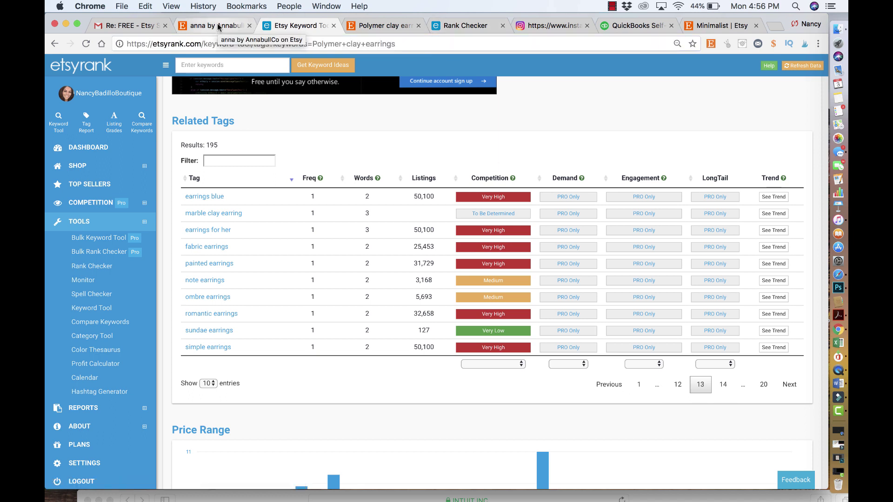
{"action": "left_click", "coordinate": [217, 25]}
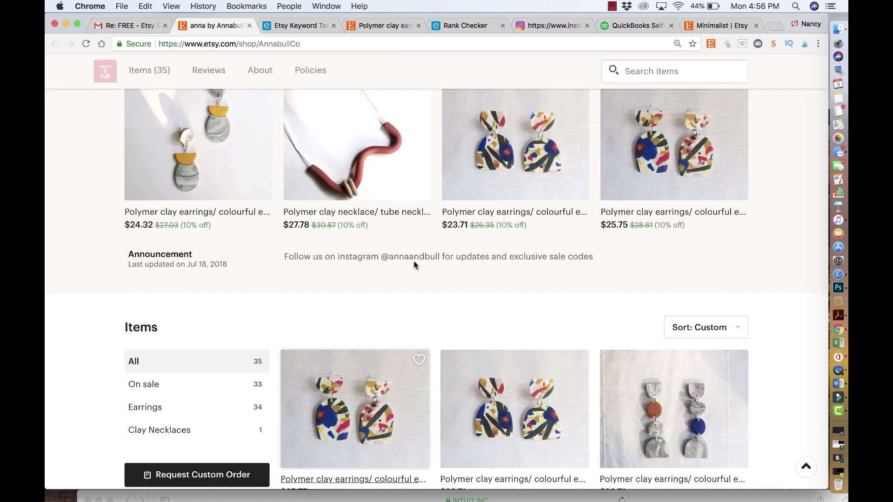
{"action": "scroll", "coordinate": [402, 278], "scroll_direction": "down", "scroll_amount": 3}
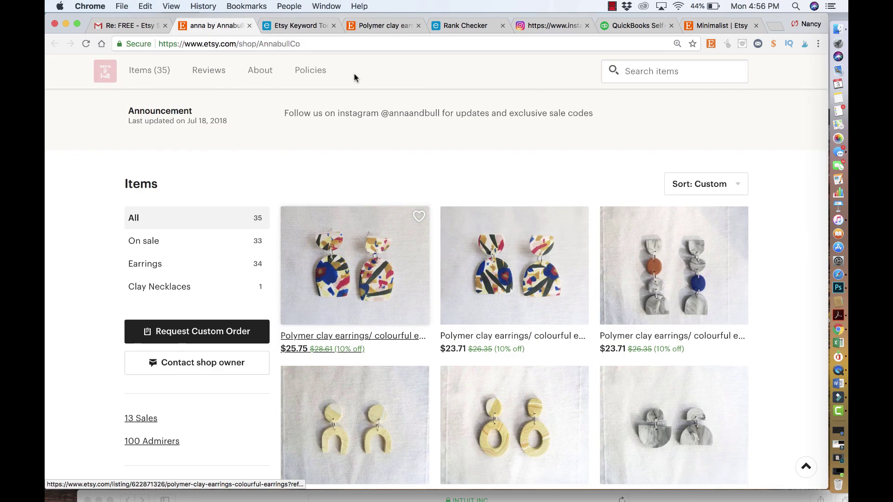
Step: Return to the EtsyRank Keyword Tool and skim the keyword statistics, tag cloud and Top Listings table
{"action": "left_click", "coordinate": [307, 25]}
{"action": "scroll", "coordinate": [359, 155], "scroll_direction": "up", "scroll_amount": 10}
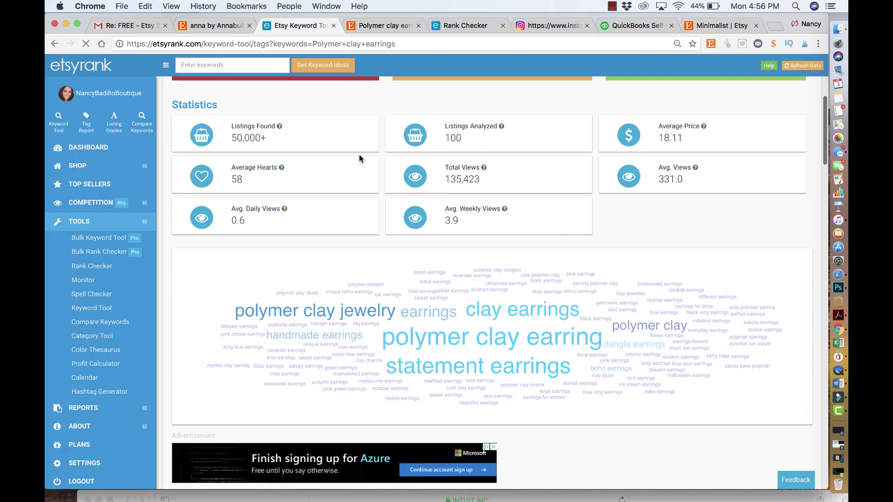
{"action": "scroll", "coordinate": [323, 213], "scroll_direction": "up", "scroll_amount": 4}
{"action": "scroll", "coordinate": [369, 335], "scroll_direction": "down", "scroll_amount": 12}
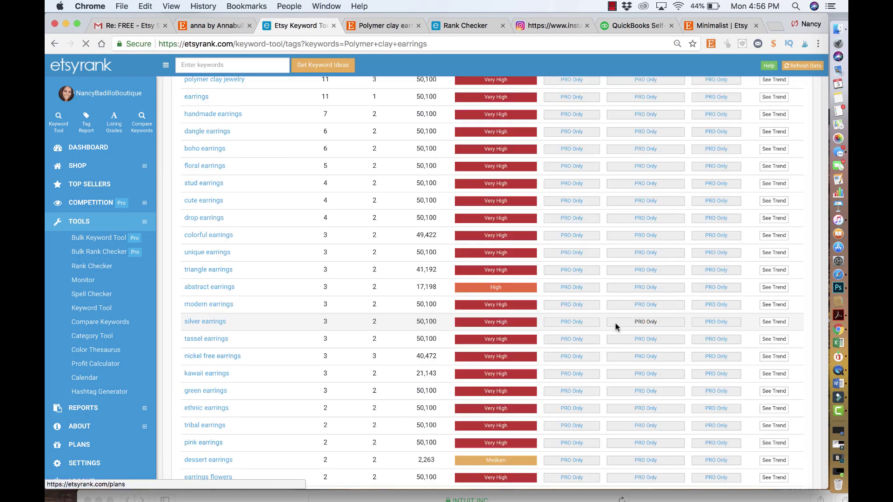
{"action": "scroll", "coordinate": [616, 328], "scroll_direction": "down", "scroll_amount": 20}
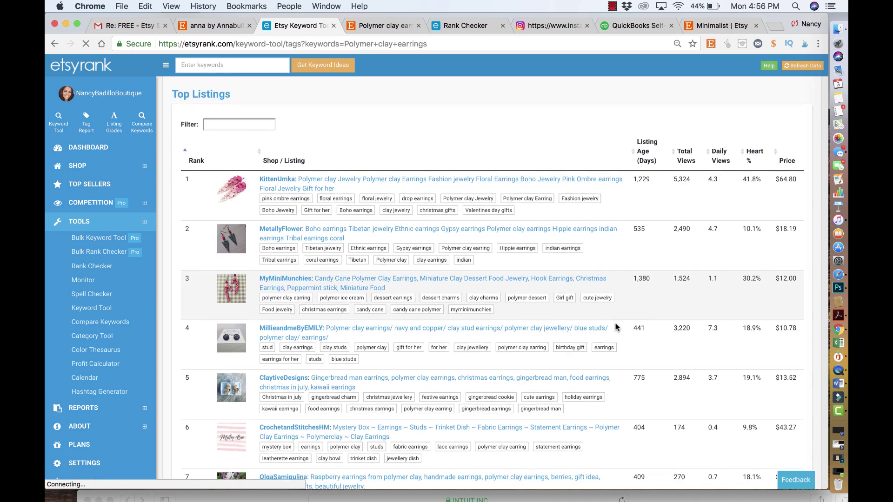
{"action": "scroll", "coordinate": [617, 321], "scroll_direction": "up", "scroll_amount": 20}
Step: Go through pages 1 to 5 of the Related Tags table again, checking each tag's competition level
{"action": "scroll", "coordinate": [618, 329], "scroll_direction": "down", "scroll_amount": 5}
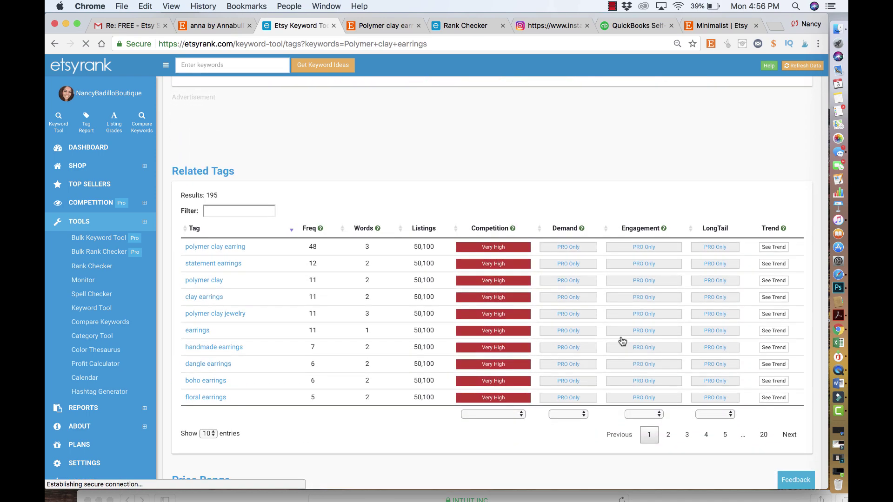
{"action": "left_click", "coordinate": [668, 444]}
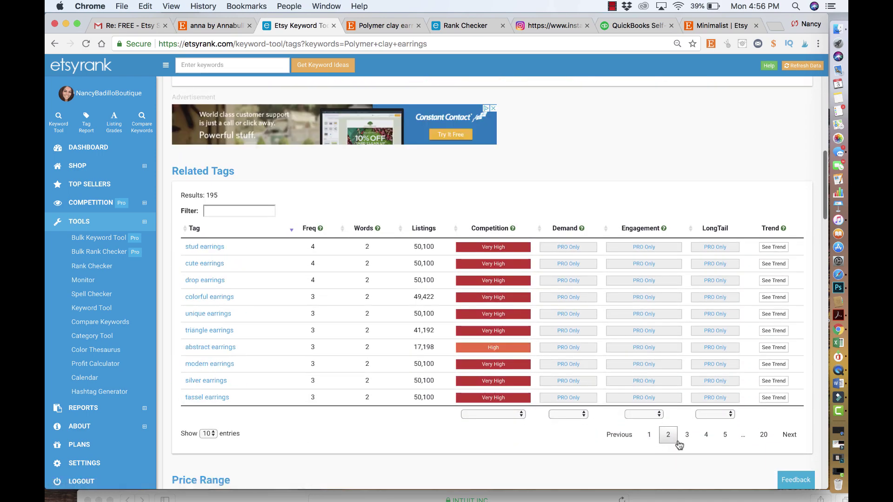
{"action": "left_click", "coordinate": [683, 438]}
{"action": "left_click", "coordinate": [704, 437]}
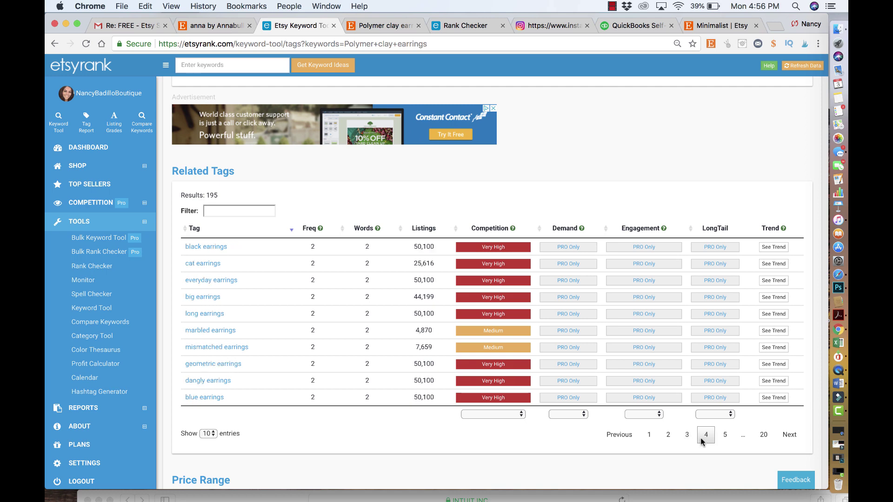
{"action": "left_click", "coordinate": [724, 440]}
{"action": "scroll", "coordinate": [593, 245], "scroll_direction": "up", "scroll_amount": 5}
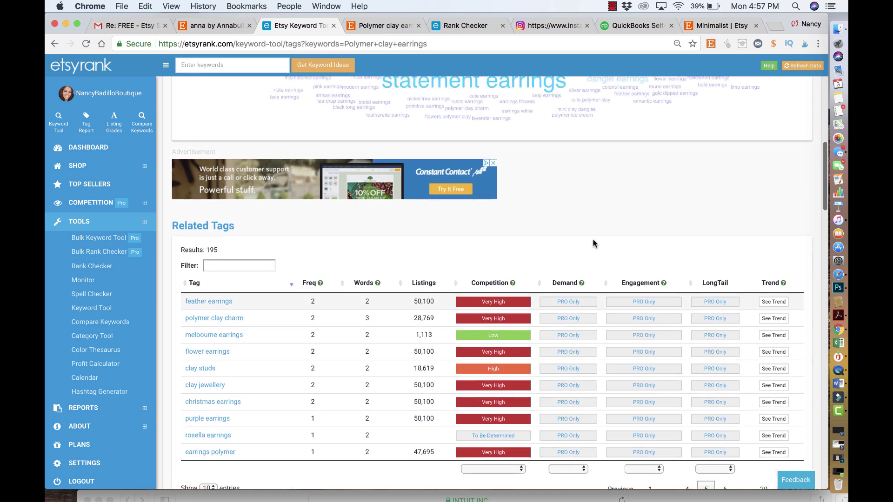
Step: Pass through the AnnabullCo shop page to the Etsy earrings listing and copy "abstract earrings" from its title
{"action": "left_click", "coordinate": [234, 28]}
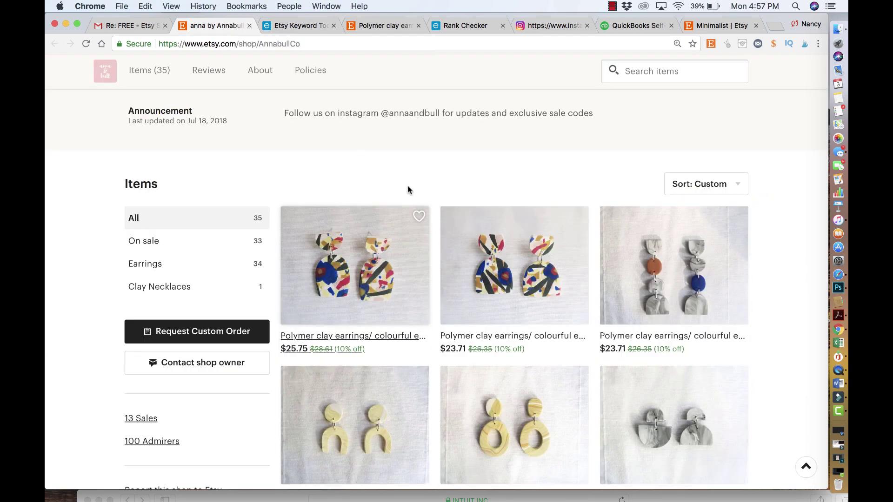
{"action": "scroll", "coordinate": [407, 186], "scroll_direction": "up", "scroll_amount": 5}
{"action": "left_click", "coordinate": [367, 26]}
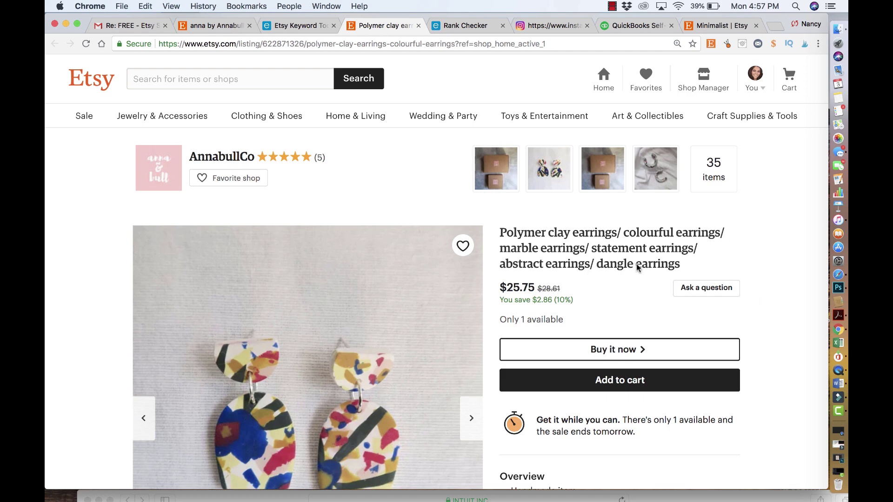
{"action": "left_click_drag", "start_coordinate": [590, 266], "coordinate": [502, 266]}
{"action": "key", "text": "super+c"}
Step: Switch to the EtsyRank Rank Checker page and get keyword ideas for "abstract earrings"
{"action": "left_click", "coordinate": [457, 26]}
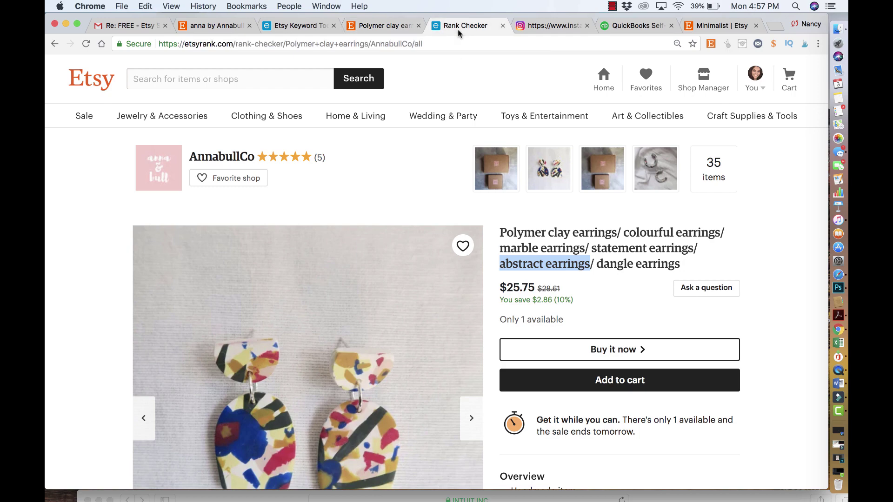
{"action": "scroll", "coordinate": [306, 110], "scroll_direction": "up", "scroll_amount": 3}
{"action": "scroll", "coordinate": [306, 110], "scroll_direction": "up", "scroll_amount": 3}
{"action": "left_click", "coordinate": [242, 68]}
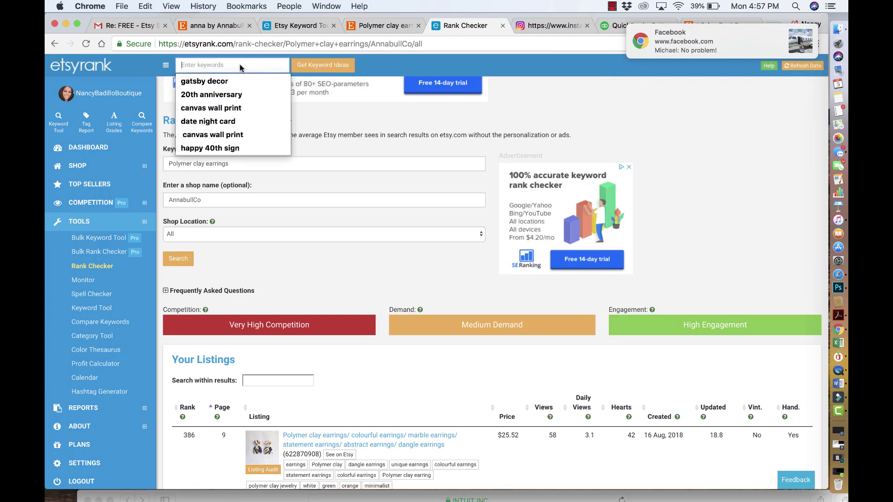
{"action": "key", "text": "super+v"}
{"action": "left_click", "coordinate": [310, 71]}
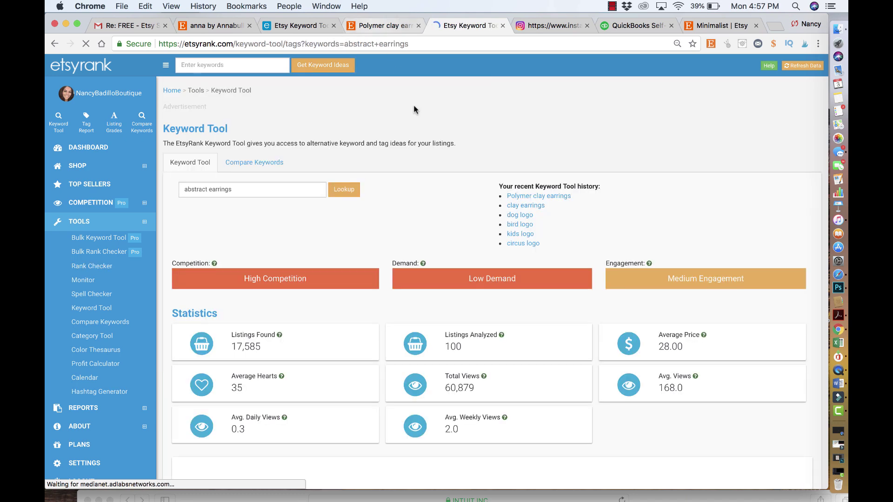
Step: Skim the "abstract earrings" keyword results and examine the first page of the Related Tags table
{"action": "scroll", "coordinate": [418, 209], "scroll_direction": "down", "scroll_amount": 10}
{"action": "scroll", "coordinate": [417, 209], "scroll_direction": "down", "scroll_amount": 1}
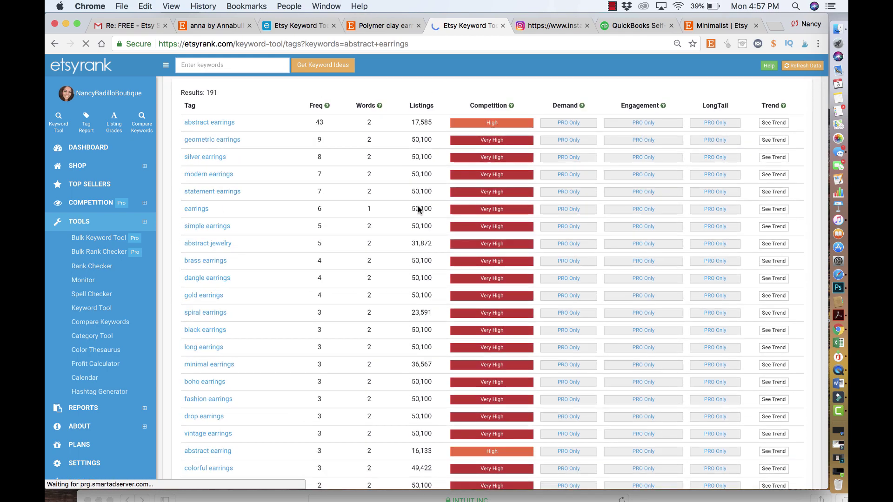
{"action": "scroll", "coordinate": [418, 209], "scroll_direction": "up", "scroll_amount": 6}
{"action": "scroll", "coordinate": [418, 209], "scroll_direction": "down", "scroll_amount": 7}
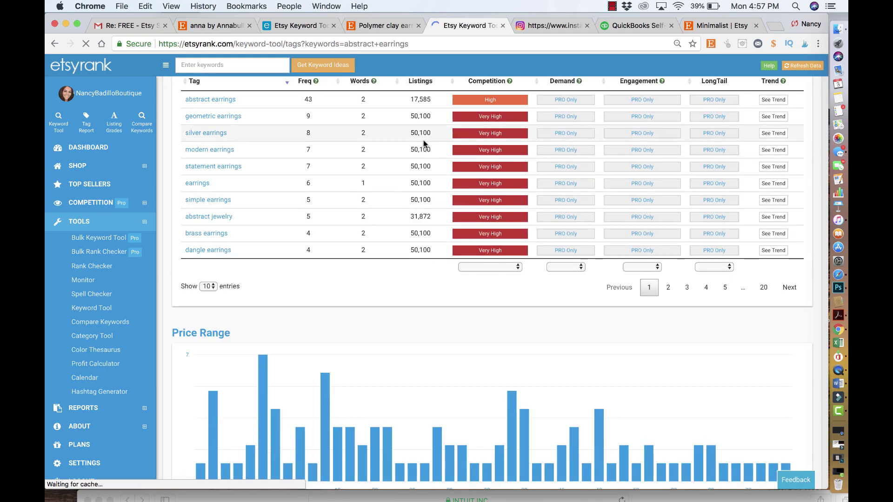
{"action": "scroll", "coordinate": [466, 172], "scroll_direction": "up", "scroll_amount": 2}
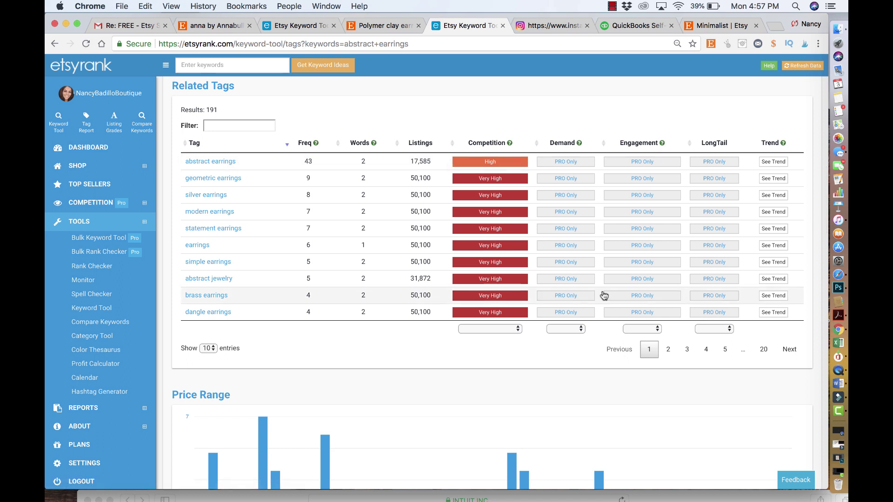
Step: Go through pages 2 to 9 of the Related Tags table for "abstract earrings", checking each tag's competition level
{"action": "left_click", "coordinate": [670, 352]}
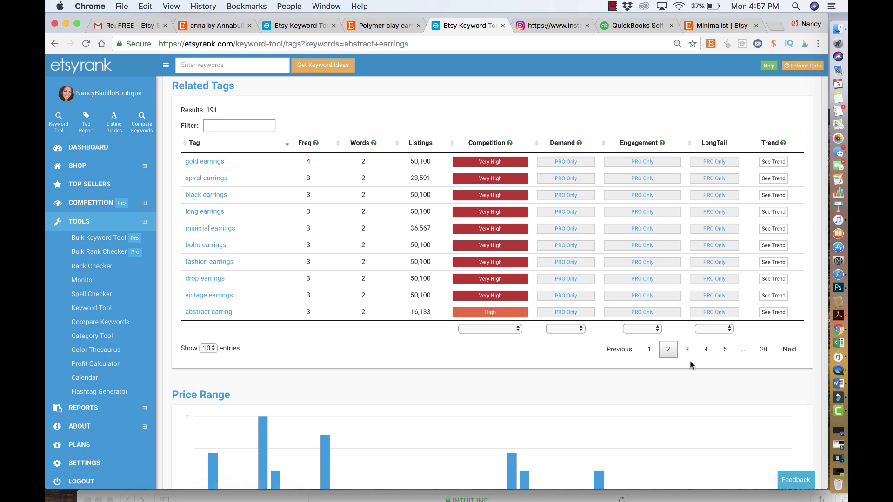
{"action": "left_click", "coordinate": [687, 351]}
{"action": "left_click", "coordinate": [704, 354]}
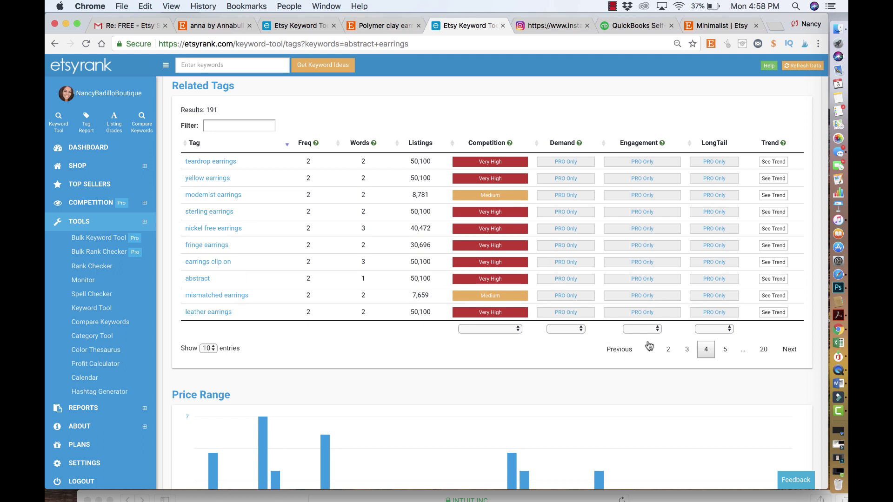
{"action": "left_click", "coordinate": [725, 350]}
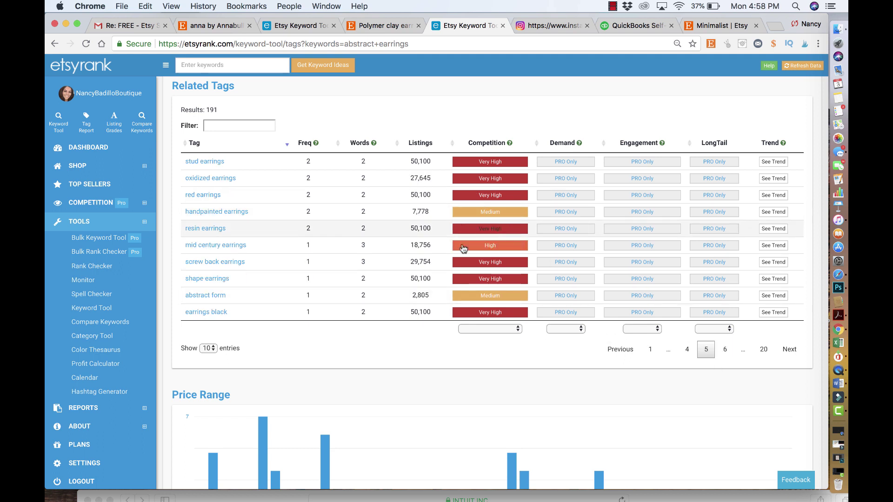
{"action": "left_click", "coordinate": [725, 350]}
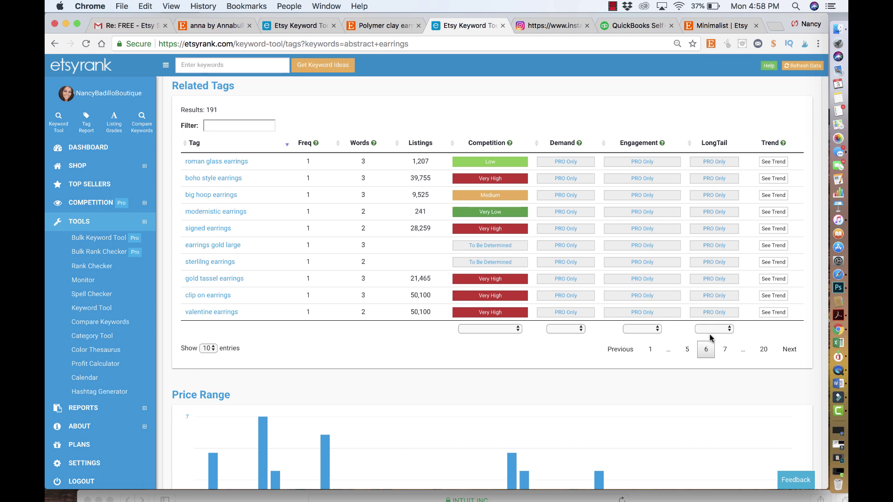
{"action": "left_click", "coordinate": [728, 353]}
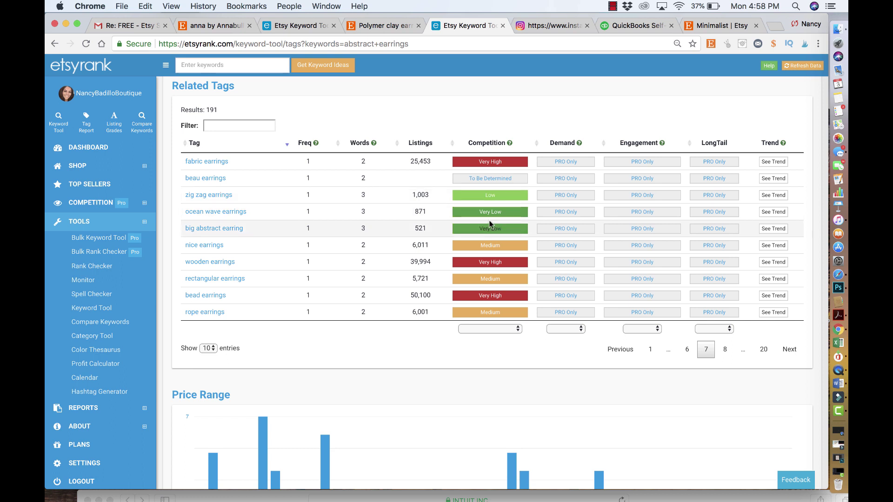
{"action": "left_click", "coordinate": [726, 350]}
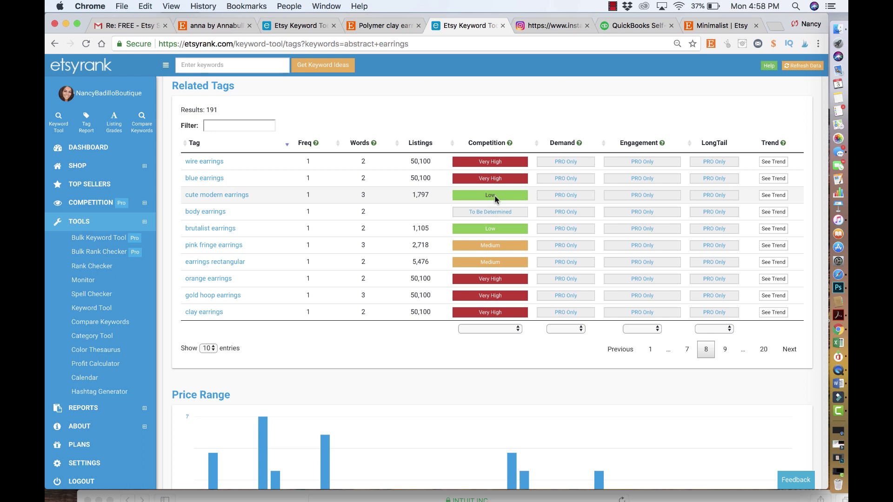
{"action": "left_click", "coordinate": [726, 351]}
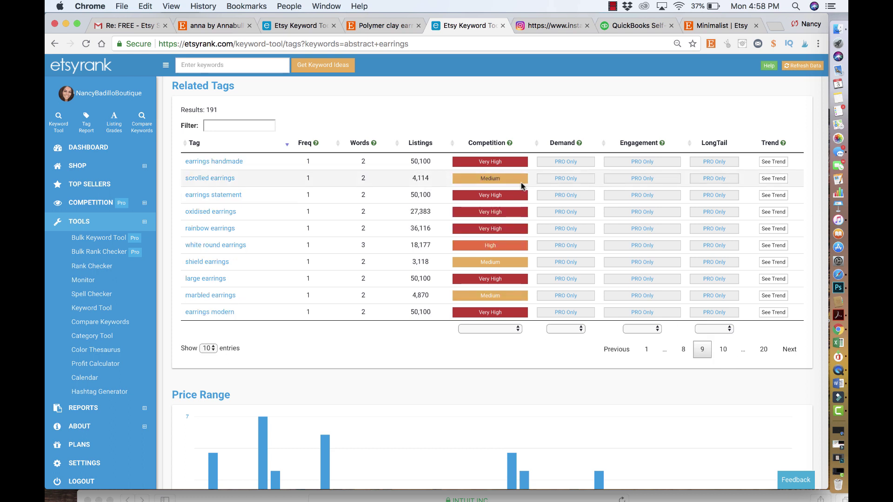
Step: Switch to the polymer clay earrings listing on Etsy and review its main photo, title, sale details and description
{"action": "left_click", "coordinate": [381, 26]}
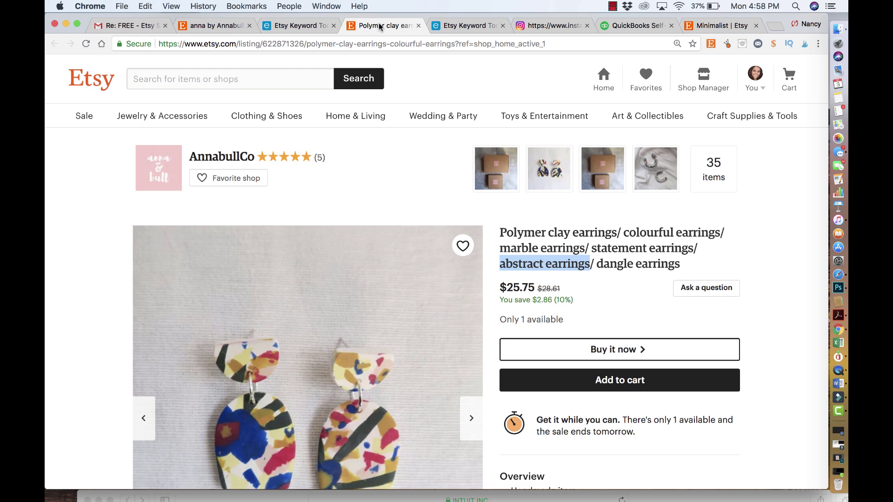
{"action": "scroll", "coordinate": [397, 100], "scroll_direction": "down", "scroll_amount": 3}
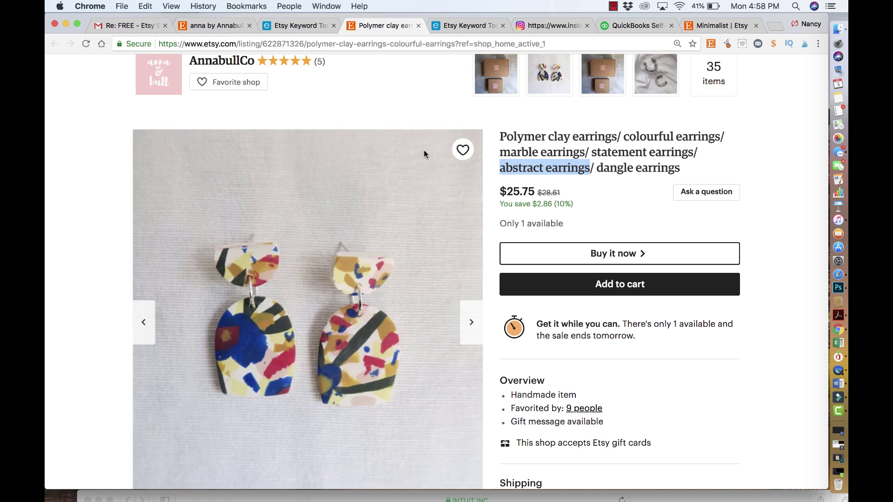
{"action": "scroll", "coordinate": [423, 152], "scroll_direction": "up", "scroll_amount": 2}
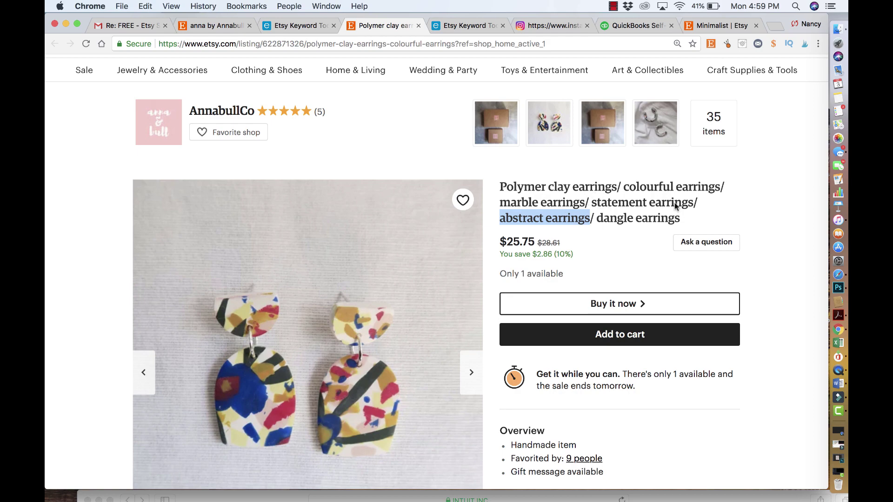
{"action": "scroll", "coordinate": [685, 223], "scroll_direction": "down", "scroll_amount": 9}
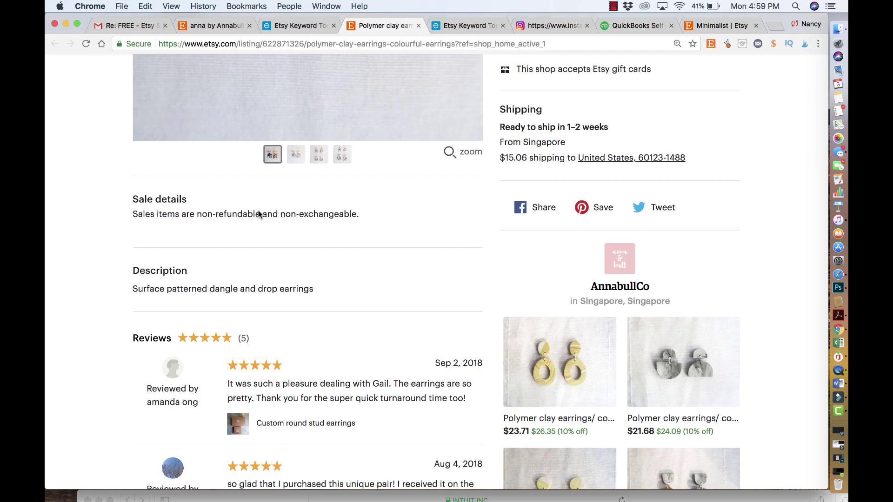
Step: Return to the "abstract earrings" keyword results, skim them, and go back to the Rank Checker results for AnnabullCo
{"action": "left_click", "coordinate": [479, 26]}
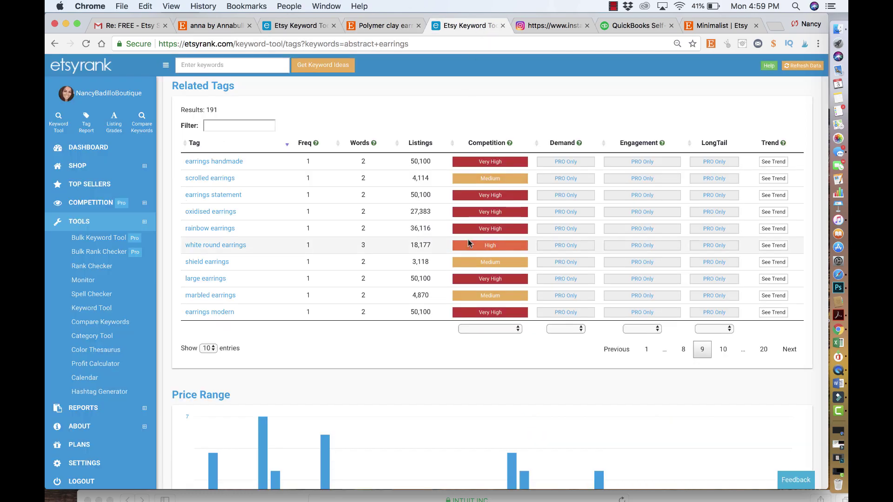
{"action": "scroll", "coordinate": [468, 242], "scroll_direction": "down", "scroll_amount": 10}
{"action": "scroll", "coordinate": [468, 242], "scroll_direction": "up", "scroll_amount": 10}
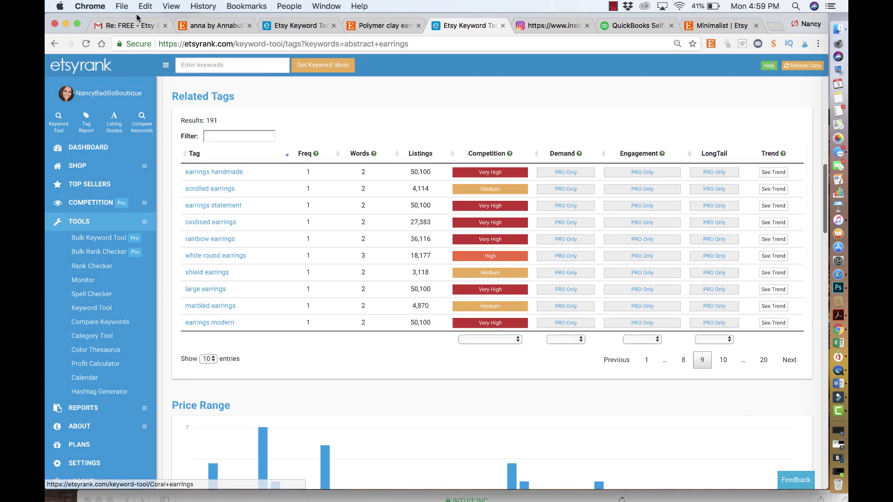
{"action": "left_click", "coordinate": [55, 44]}
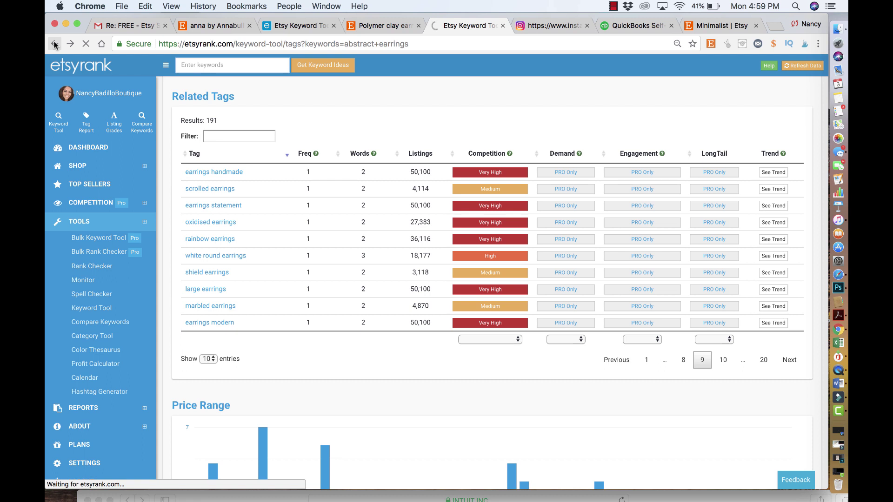
{"action": "right_click", "coordinate": [55, 44]}
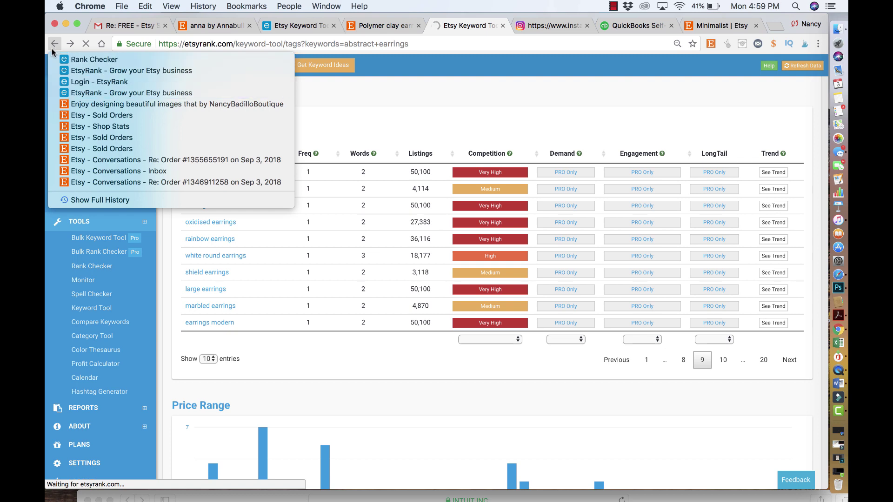
{"action": "left_click", "coordinate": [66, 59]}
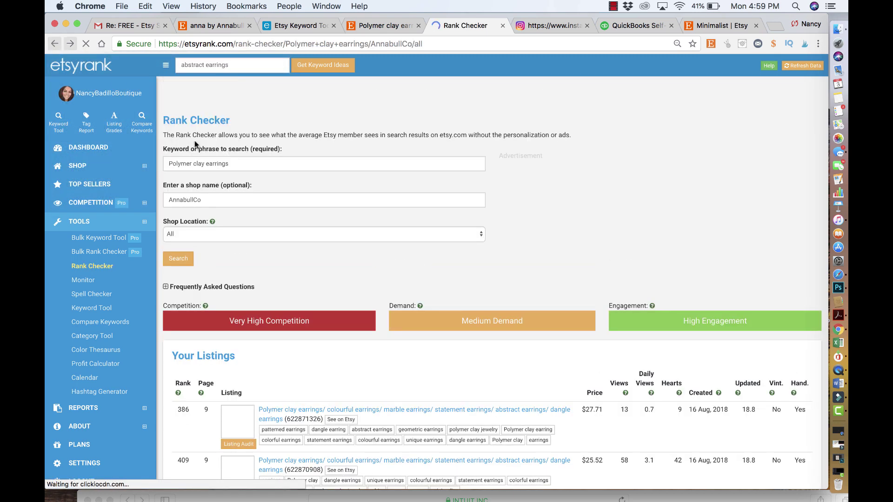
Step: Open the Listing Audit for the first AnnabullCo listing and examine its tags, images and highlighted Google Preview description
{"action": "scroll", "coordinate": [253, 342], "scroll_direction": "down", "scroll_amount": 2}
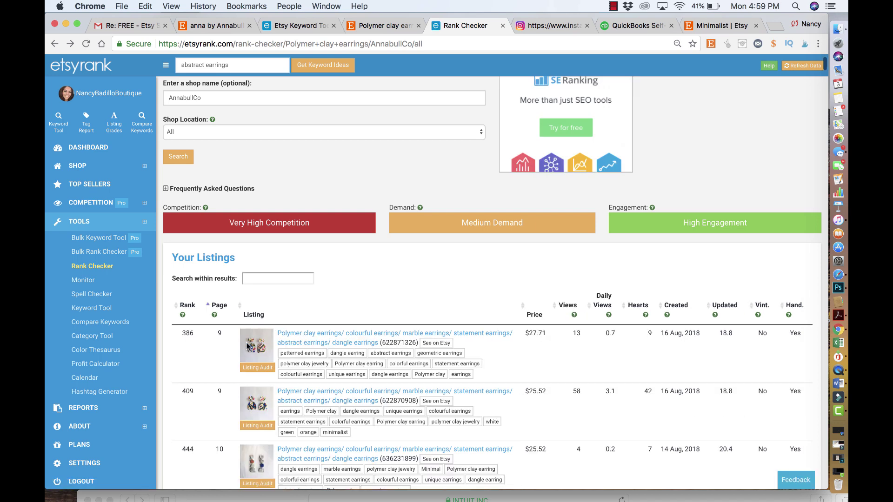
{"action": "left_click", "coordinate": [257, 368]}
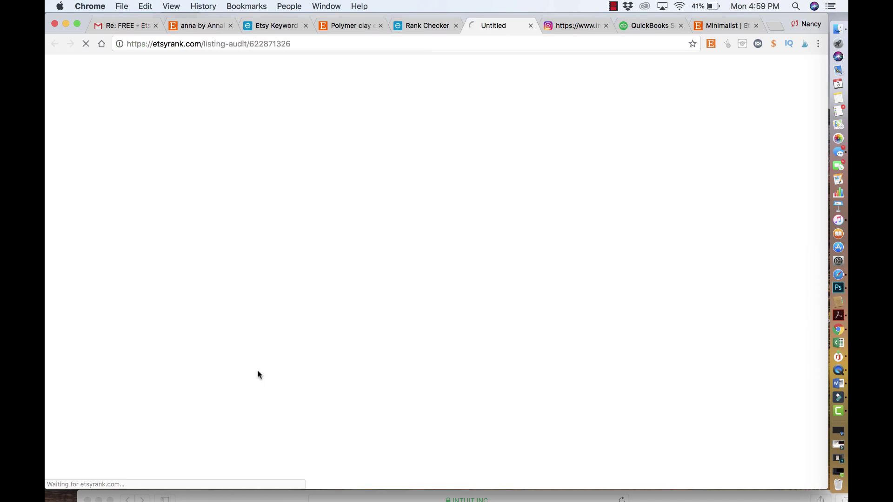
{"action": "scroll", "coordinate": [417, 412], "scroll_direction": "down", "scroll_amount": 15}
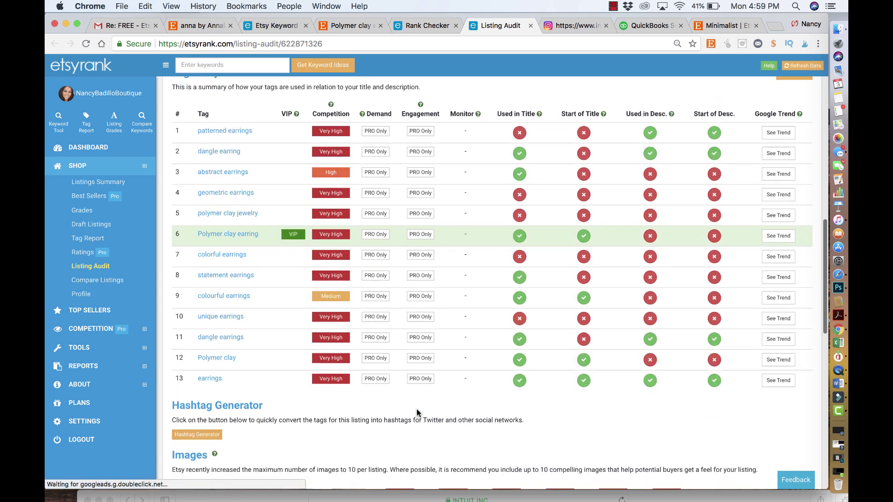
{"action": "scroll", "coordinate": [417, 412], "scroll_direction": "down", "scroll_amount": 3}
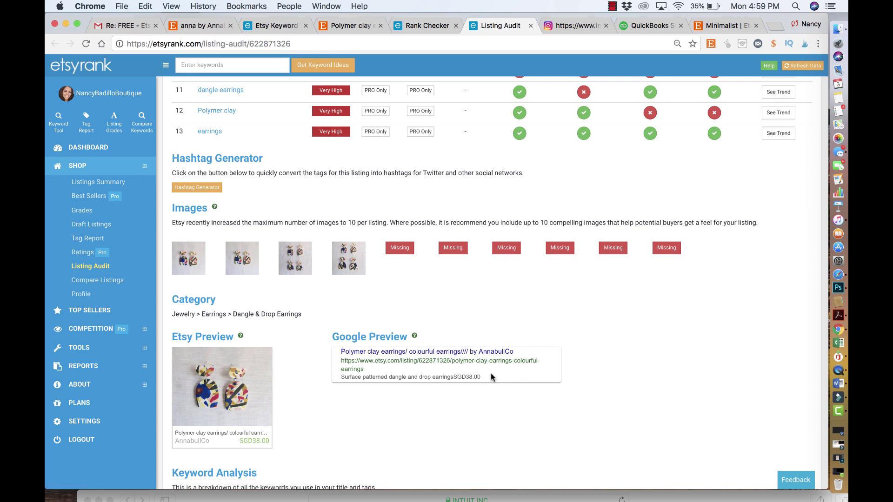
{"action": "triple_click", "coordinate": [425, 377]}
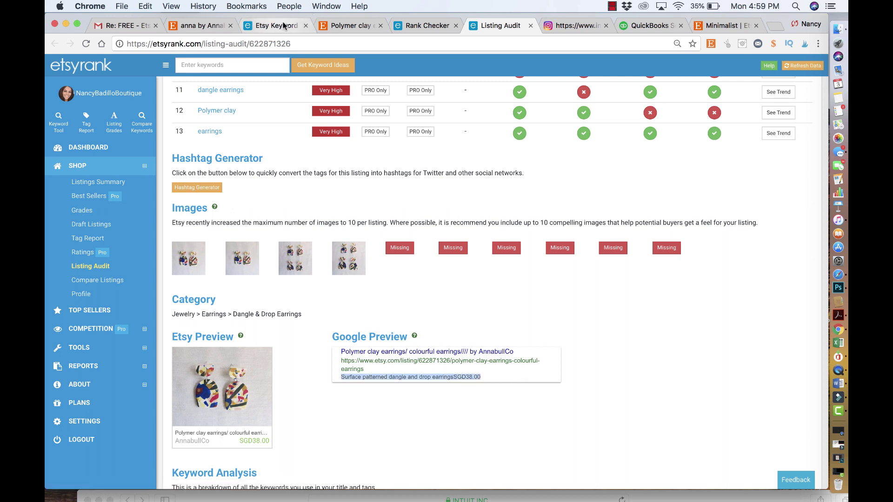
Step: Highlight the sale details sentence on the Etsy listing page and return to the Listing Audit
{"action": "left_click", "coordinate": [348, 25]}
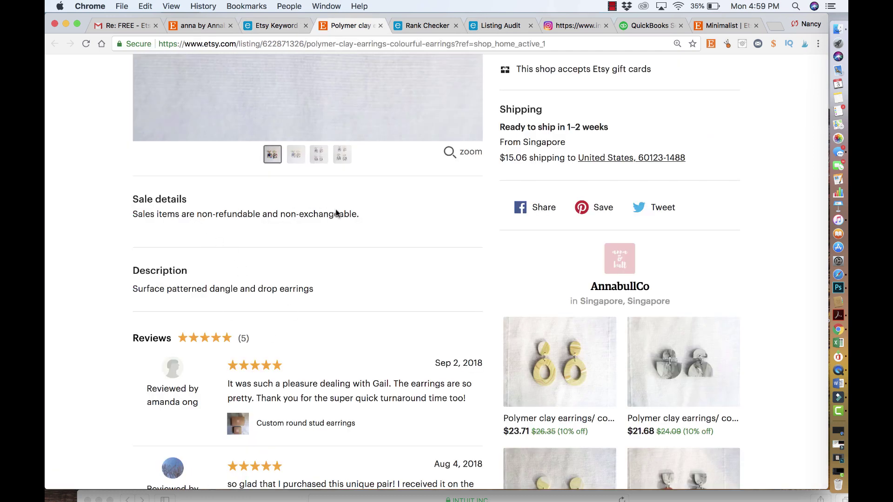
{"action": "left_click_drag", "start_coordinate": [360, 214], "coordinate": [177, 212]}
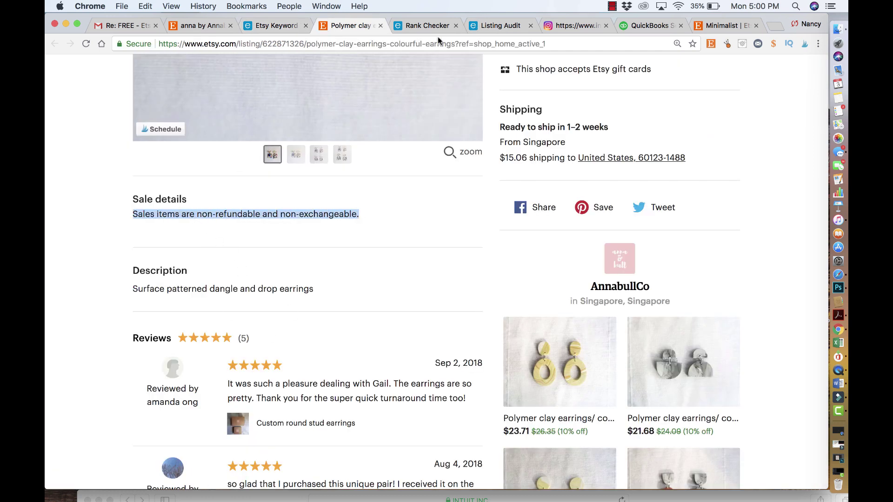
{"action": "left_click", "coordinate": [430, 26]}
{"action": "left_click", "coordinate": [498, 26]}
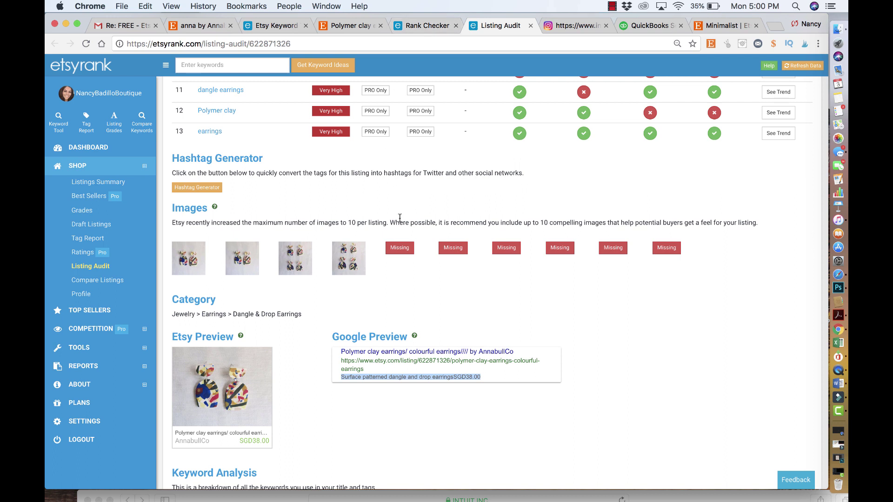
Step: Highlight "Polymer clay earrings" in the Google Preview title, followed by the description line beneath the link
{"action": "left_click", "coordinate": [375, 371]}
{"action": "left_click_drag", "start_coordinate": [341, 352], "coordinate": [406, 349]}
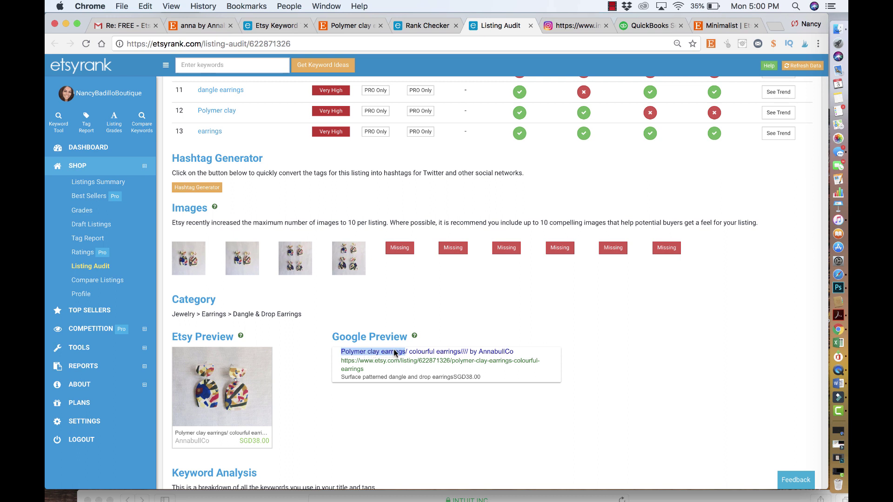
{"action": "double_click", "coordinate": [343, 377]}
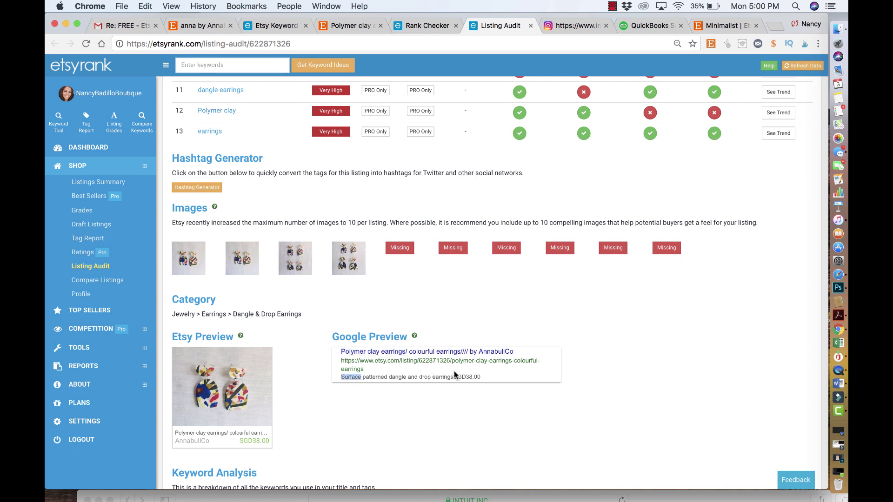
{"action": "left_click_drag", "start_coordinate": [455, 375], "coordinate": [487, 379]}
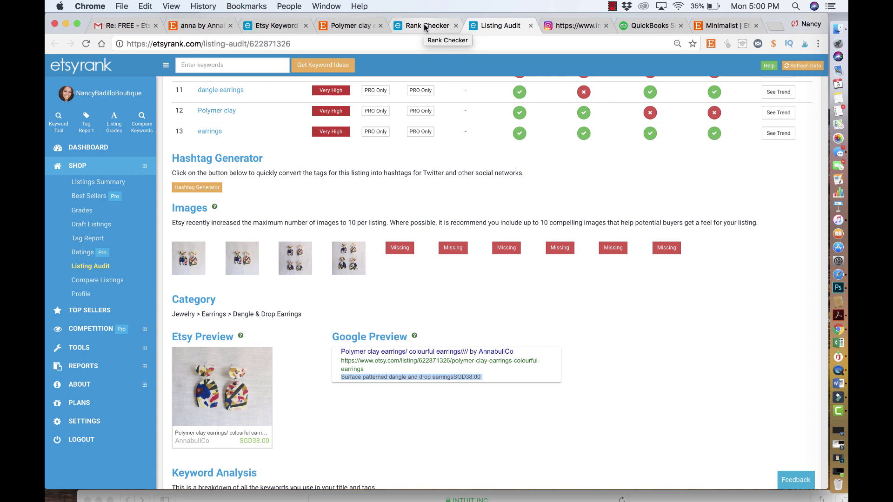
Step: Return to the polymer clay earrings listing on Etsy and examine its photos, sale details and description
{"action": "left_click", "coordinate": [349, 26]}
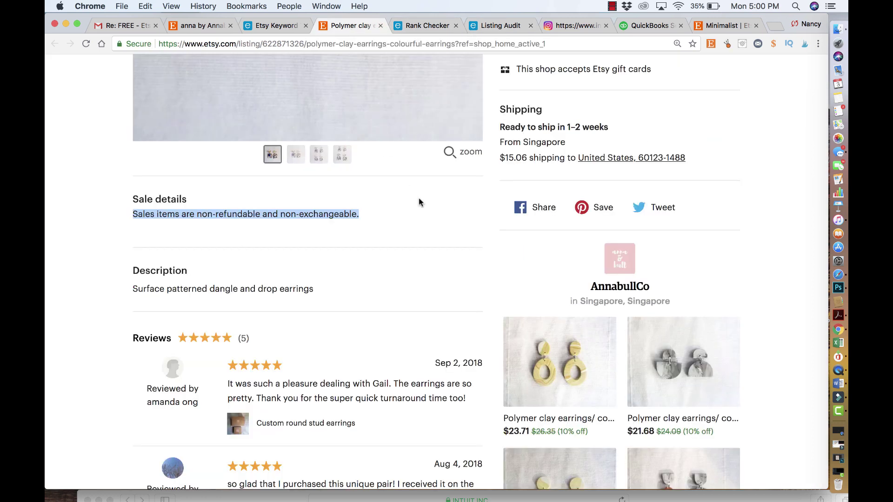
{"action": "scroll", "coordinate": [419, 200], "scroll_direction": "up", "scroll_amount": 4}
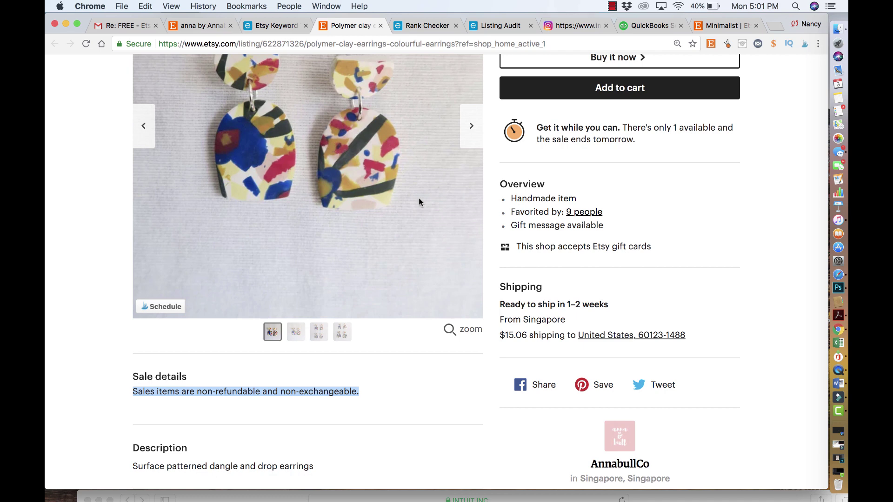
{"action": "scroll", "coordinate": [408, 264], "scroll_direction": "down", "scroll_amount": 5}
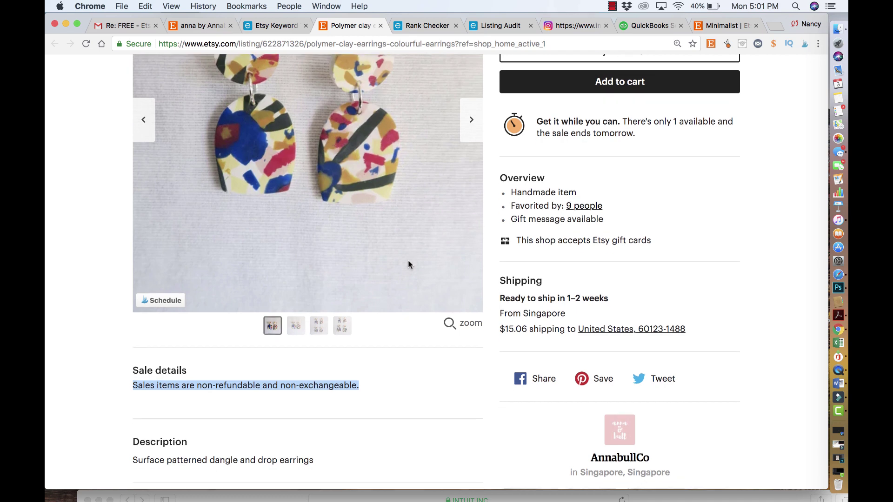
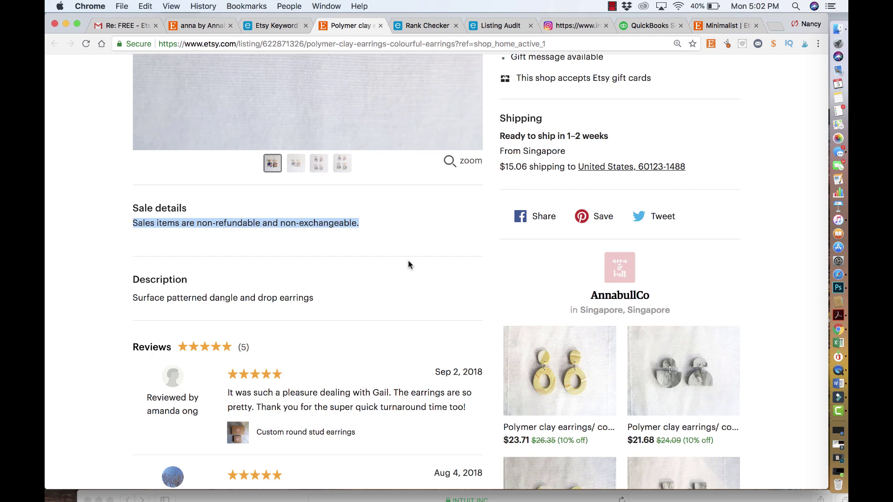
{"action": "scroll", "coordinate": [408, 262], "scroll_direction": "down", "scroll_amount": 2}
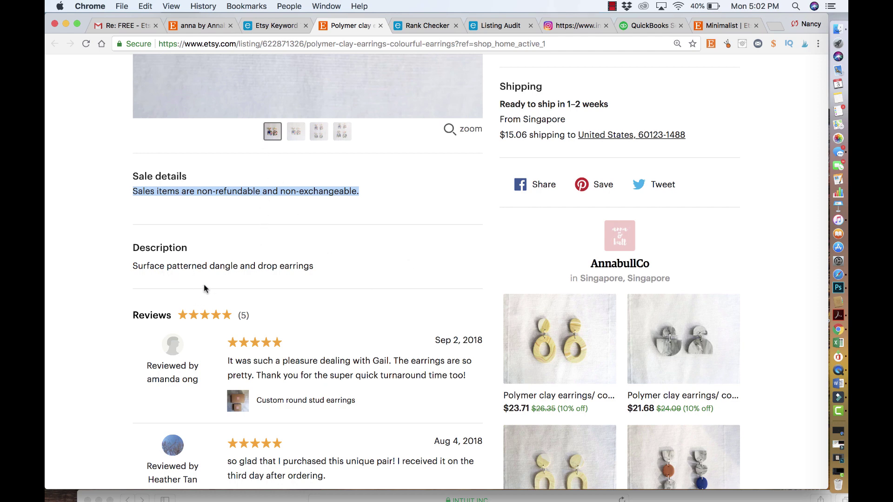
{"action": "scroll", "coordinate": [181, 285], "scroll_direction": "up", "scroll_amount": 5}
{"action": "scroll", "coordinate": [182, 285], "scroll_direction": "down", "scroll_amount": 6}
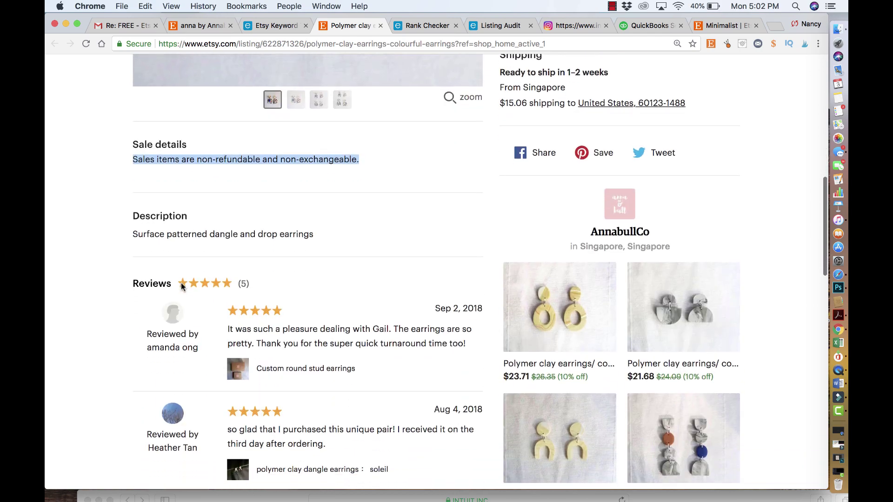
{"action": "scroll", "coordinate": [183, 280], "scroll_direction": "up", "scroll_amount": 3}
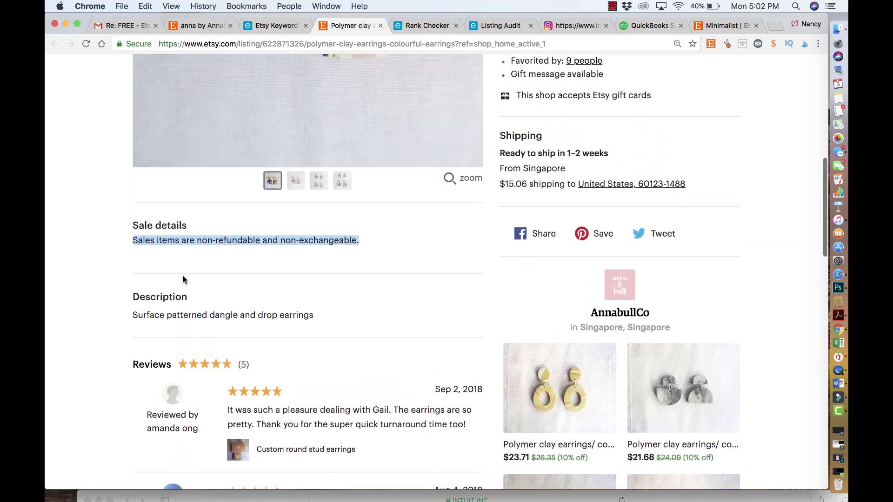
Step: Skim the entire earrings listing page, from the title and photos through the reviews to the tags and footer
{"action": "scroll", "coordinate": [183, 280], "scroll_direction": "up", "scroll_amount": 20}
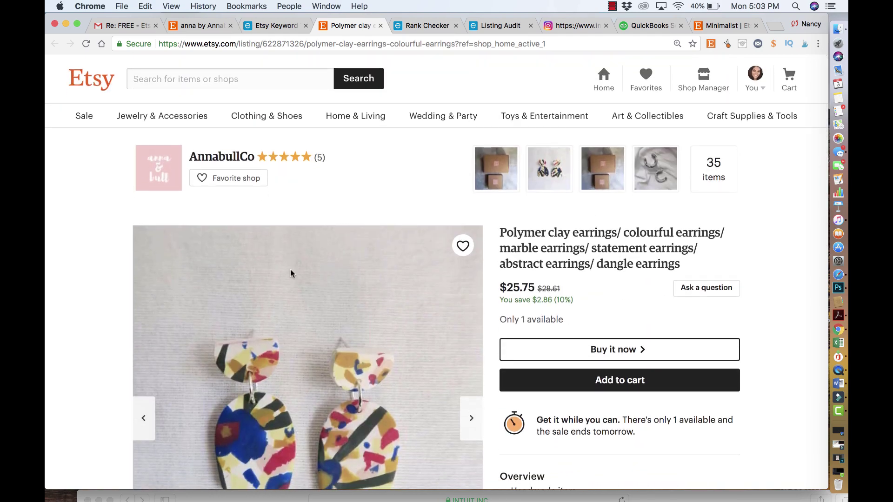
{"action": "scroll", "coordinate": [290, 271], "scroll_direction": "down", "scroll_amount": 15}
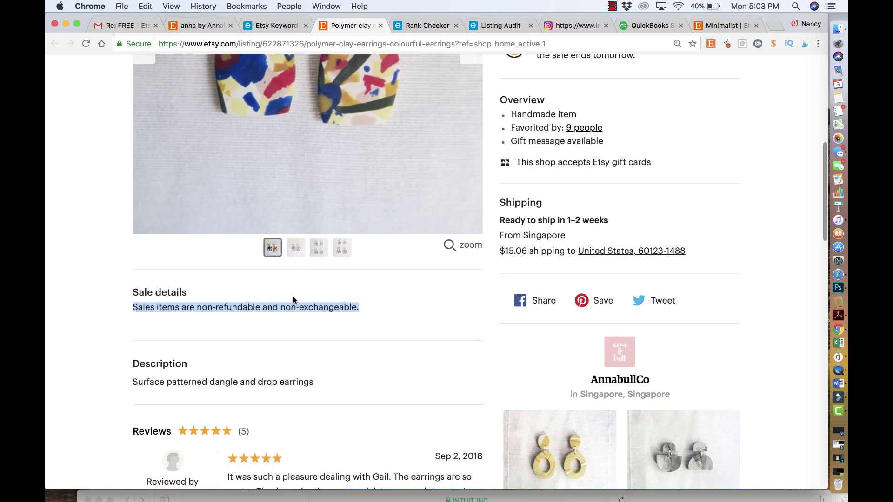
{"action": "scroll", "coordinate": [295, 307], "scroll_direction": "up", "scroll_amount": 2}
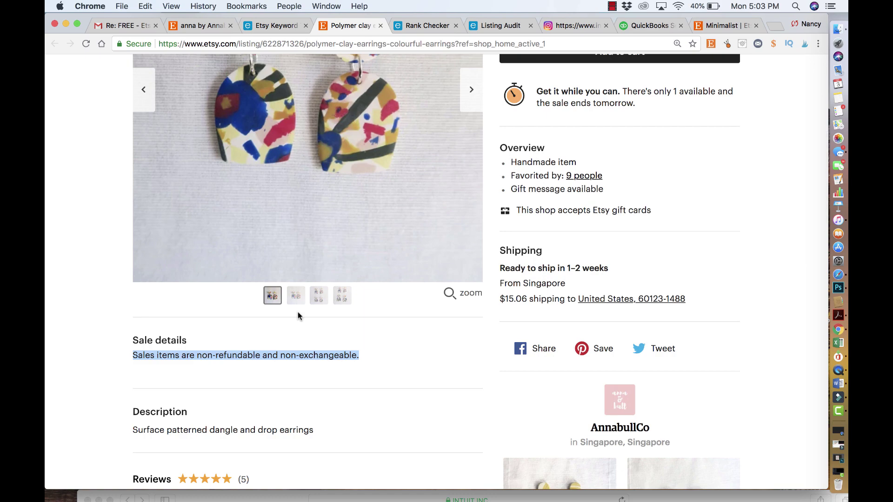
{"action": "scroll", "coordinate": [302, 353], "scroll_direction": "down", "scroll_amount": 20}
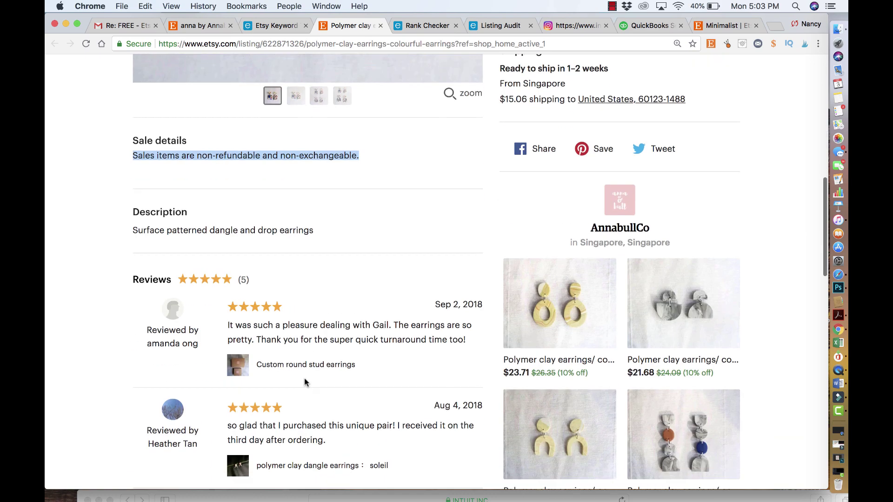
{"action": "scroll", "coordinate": [306, 386], "scroll_direction": "down", "scroll_amount": 5}
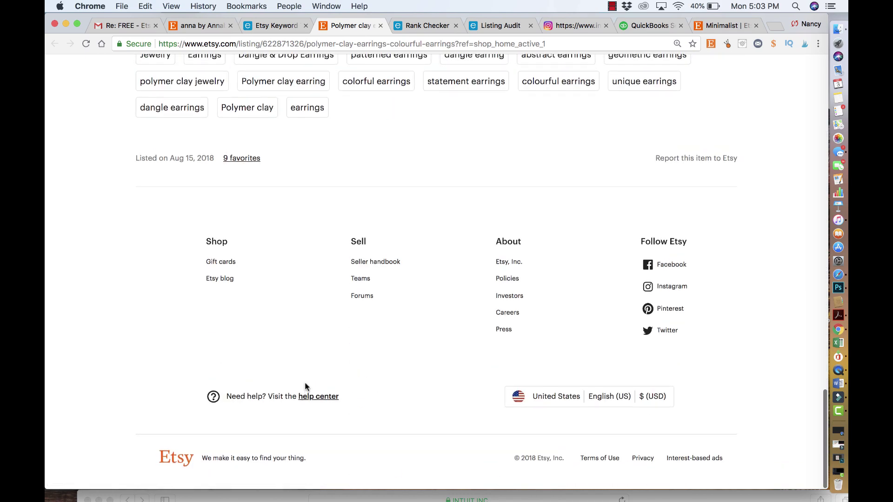
{"action": "scroll", "coordinate": [305, 385], "scroll_direction": "up", "scroll_amount": 20}
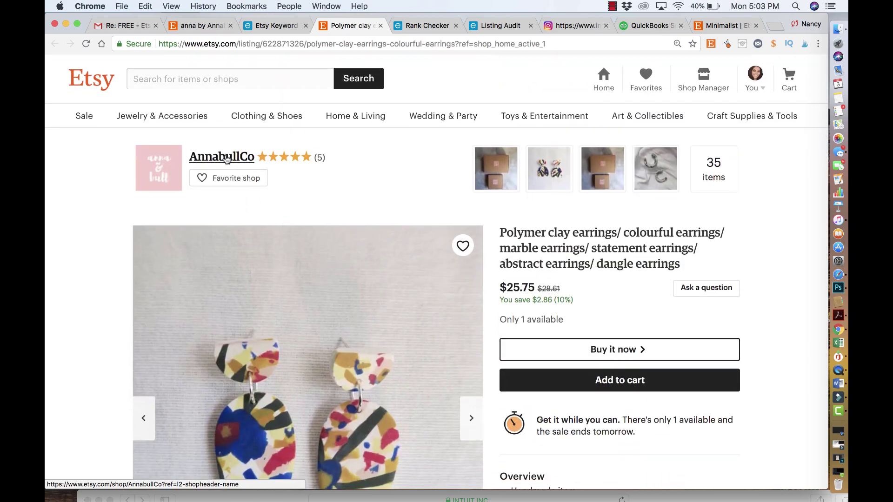
Step: Open the AnnabullCo shop page from the listing and look through its items, reviews, About section and shop policies
{"action": "left_click", "coordinate": [225, 159]}
{"action": "scroll", "coordinate": [349, 347], "scroll_direction": "down", "scroll_amount": 20}
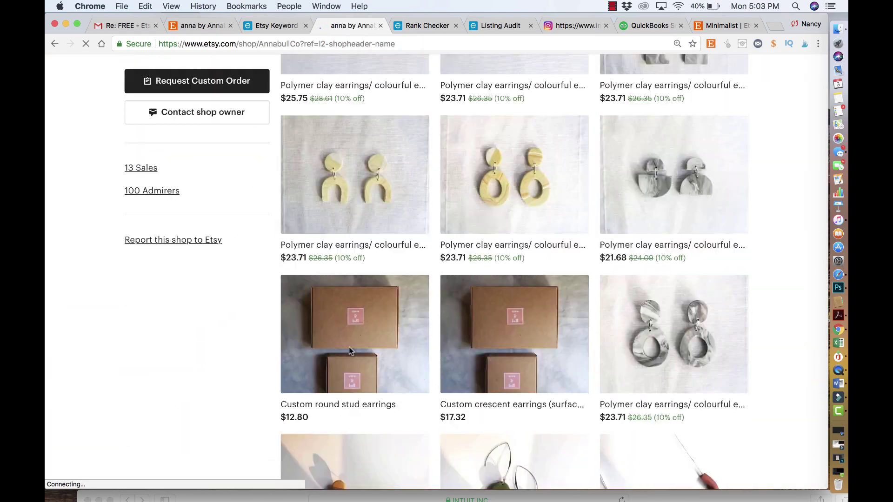
{"action": "scroll", "coordinate": [349, 351], "scroll_direction": "down", "scroll_amount": 20}
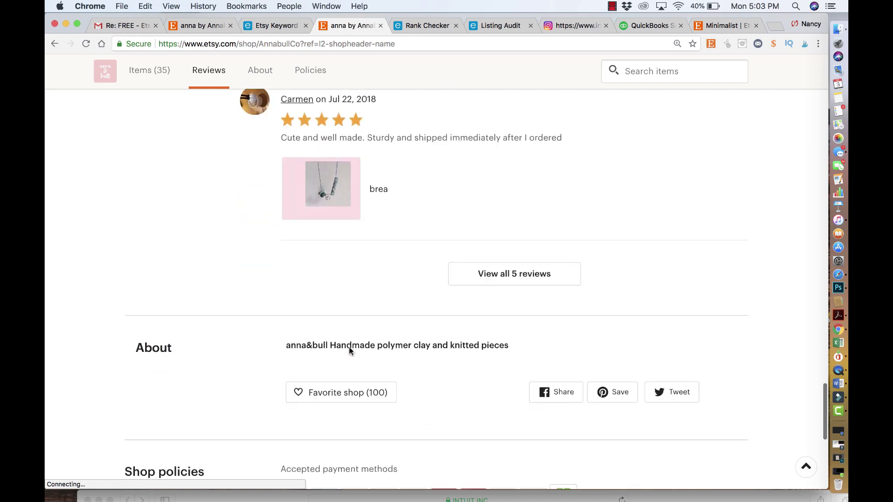
{"action": "scroll", "coordinate": [351, 351], "scroll_direction": "up", "scroll_amount": 4}
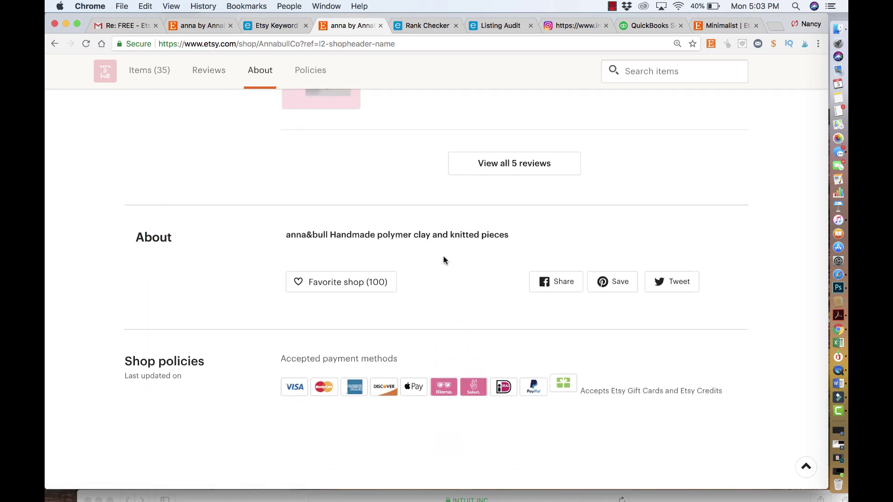
{"action": "scroll", "coordinate": [411, 256], "scroll_direction": "up", "scroll_amount": 5}
{"action": "scroll", "coordinate": [411, 254], "scroll_direction": "up", "scroll_amount": 20}
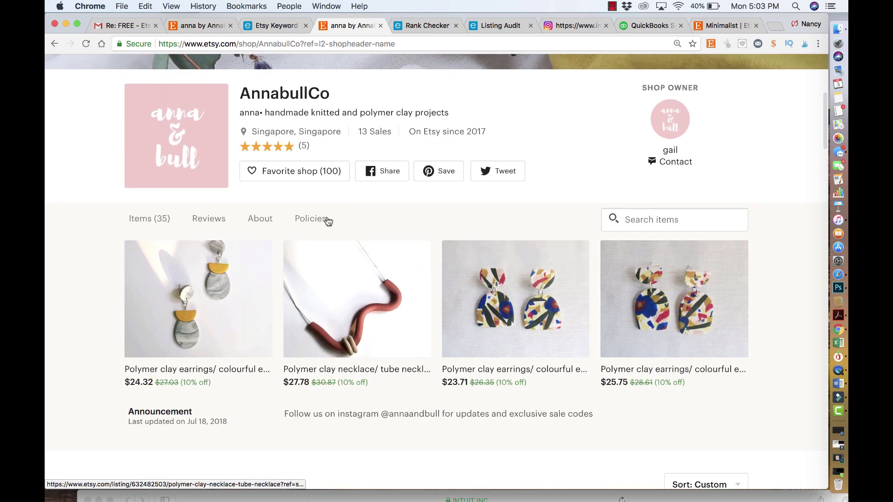
Step: Go to the shop's Policies section, check it along with the About text, and return to the item grid
{"action": "left_click", "coordinate": [313, 219]}
{"action": "scroll", "coordinate": [316, 223], "scroll_direction": "up", "scroll_amount": 5}
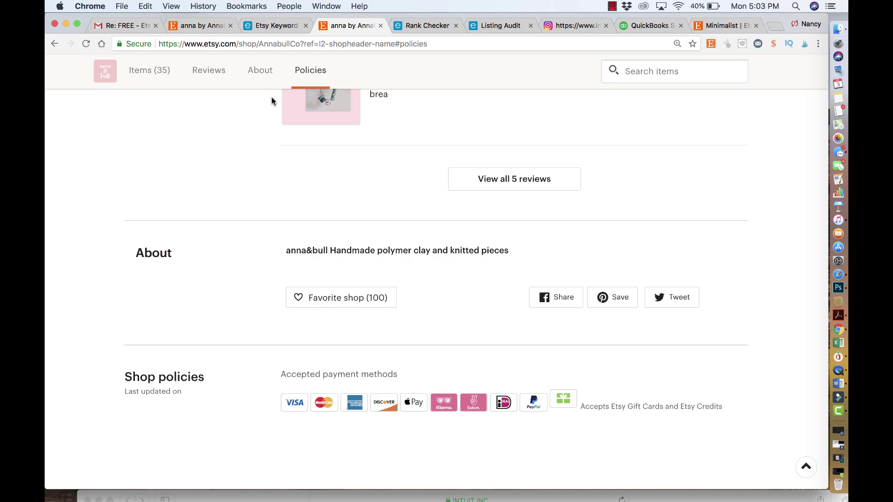
{"action": "scroll", "coordinate": [272, 96], "scroll_direction": "up", "scroll_amount": 15}
{"action": "scroll", "coordinate": [272, 101], "scroll_direction": "up", "scroll_amount": 15}
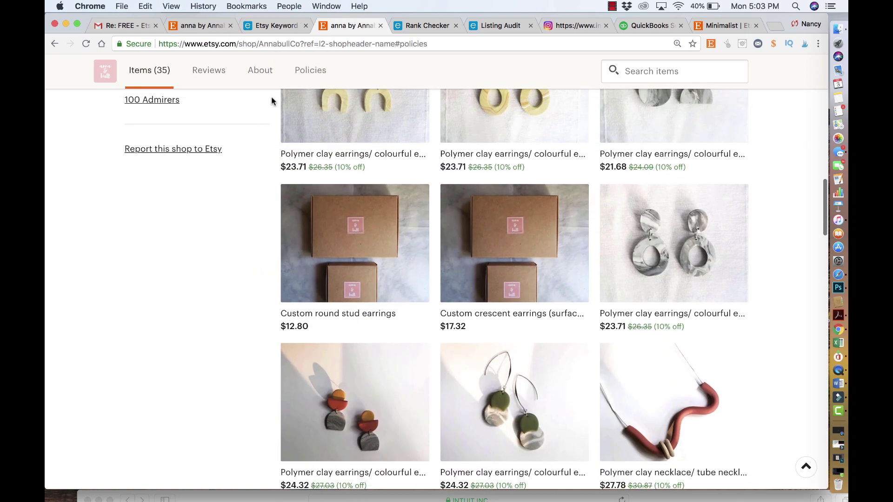
{"action": "scroll", "coordinate": [271, 97], "scroll_direction": "up", "scroll_amount": 5}
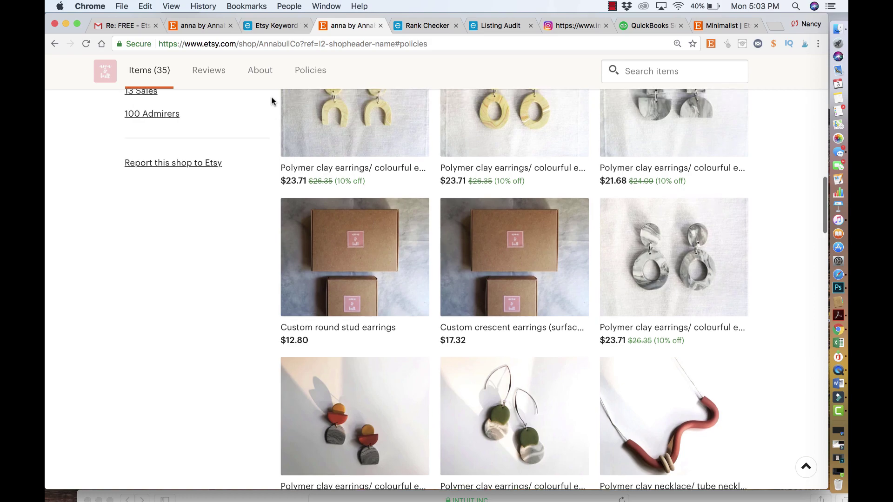
{"action": "scroll", "coordinate": [262, 193], "scroll_direction": "down", "scroll_amount": 5}
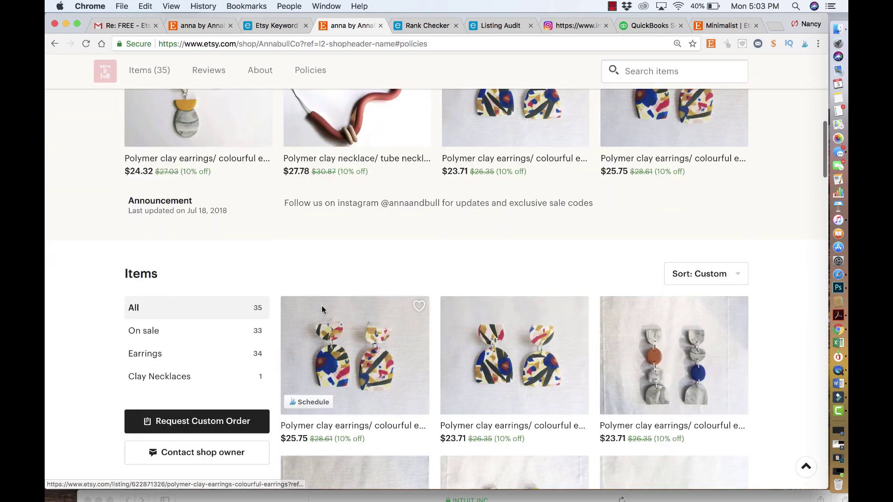
Step: Open the first $25.75 polymer clay earrings listing in the item grid and review its sale details and description
{"action": "left_click", "coordinate": [338, 325]}
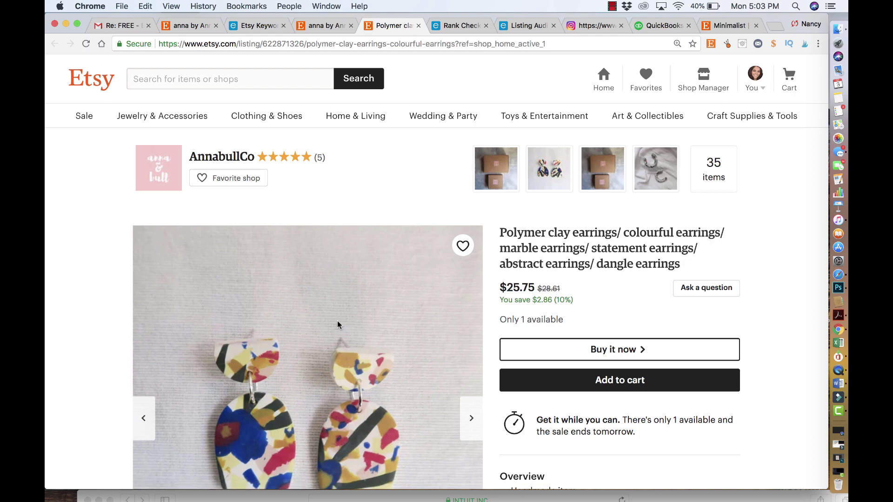
{"action": "scroll", "coordinate": [348, 363], "scroll_direction": "down", "scroll_amount": 9}
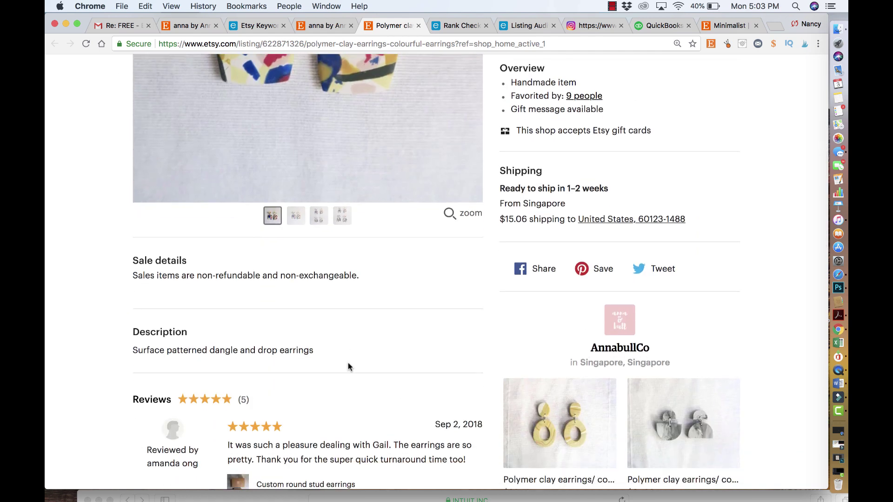
{"action": "scroll", "coordinate": [349, 366], "scroll_direction": "down", "scroll_amount": 1}
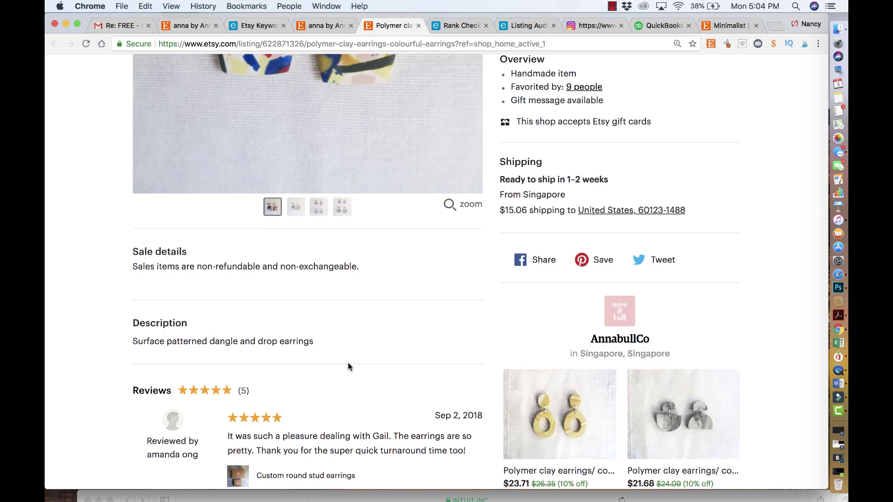
{"action": "scroll", "coordinate": [349, 366], "scroll_direction": "up", "scroll_amount": 10}
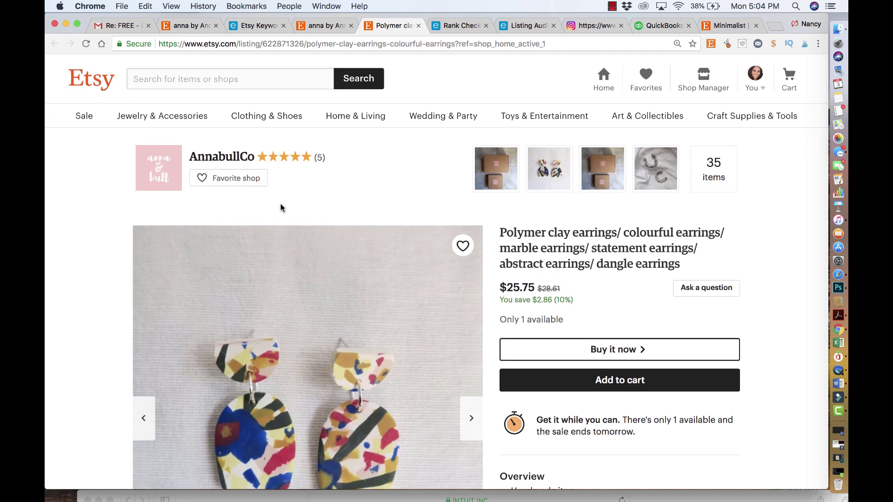
Step: Go back to the AnnabullCo shop page and examine the banner, featured items and product photo styles across the item grid
{"action": "left_click", "coordinate": [212, 158]}
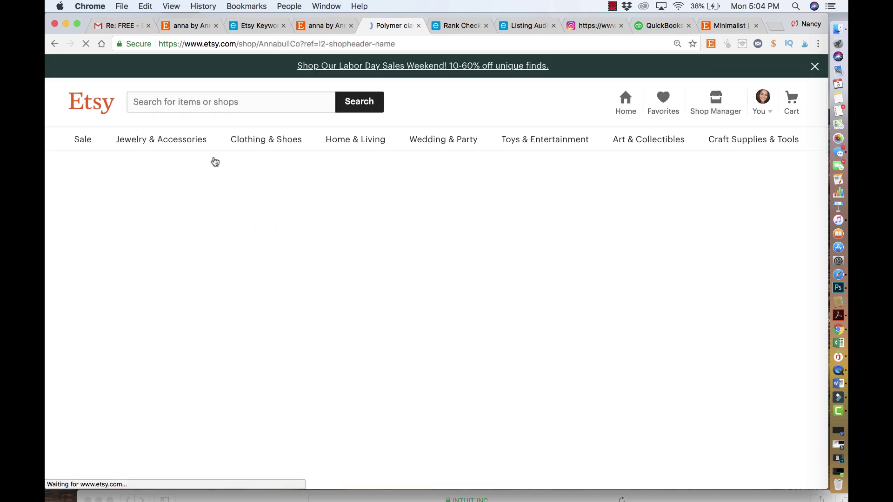
{"action": "scroll", "coordinate": [214, 157], "scroll_direction": "down", "scroll_amount": 2}
{"action": "scroll", "coordinate": [214, 158], "scroll_direction": "up", "scroll_amount": 1}
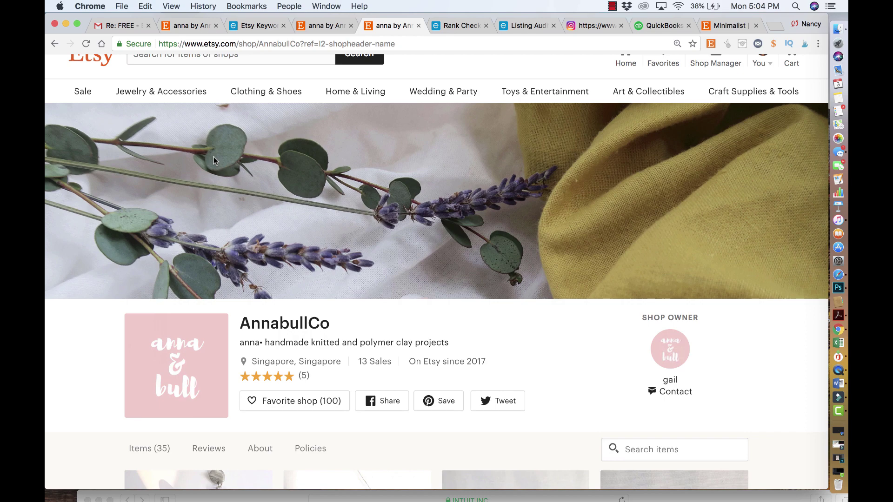
{"action": "scroll", "coordinate": [213, 157], "scroll_direction": "down", "scroll_amount": 7}
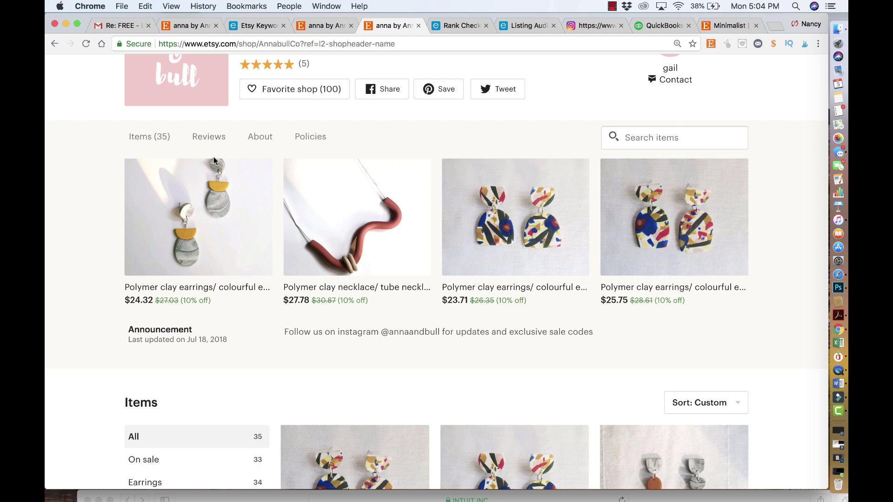
{"action": "scroll", "coordinate": [214, 157], "scroll_direction": "down", "scroll_amount": 6}
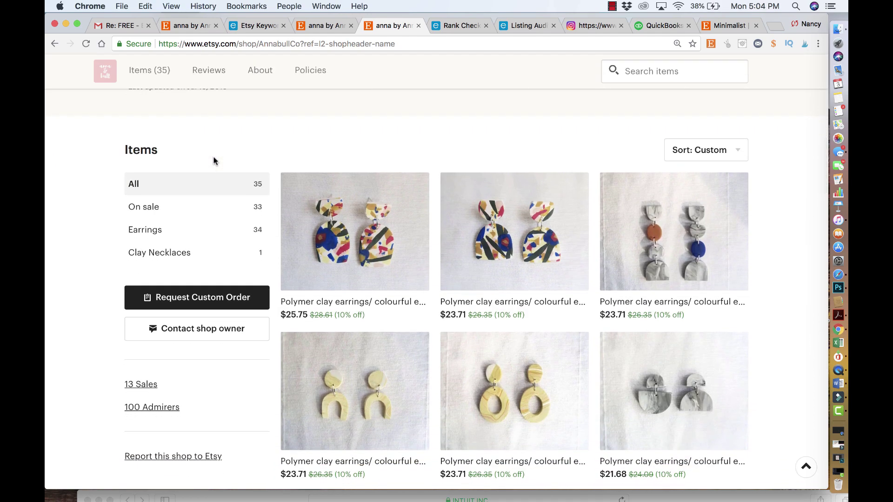
{"action": "scroll", "coordinate": [214, 160], "scroll_direction": "down", "scroll_amount": 6}
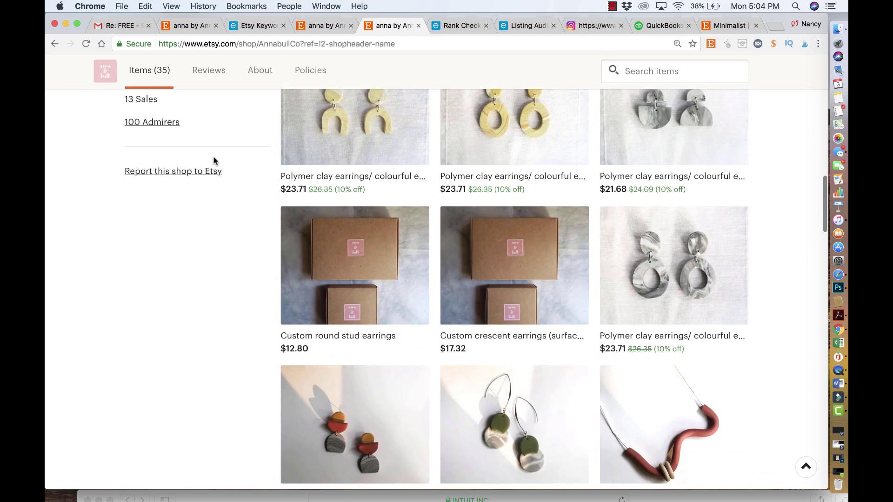
{"action": "scroll", "coordinate": [213, 160], "scroll_direction": "down", "scroll_amount": 8}
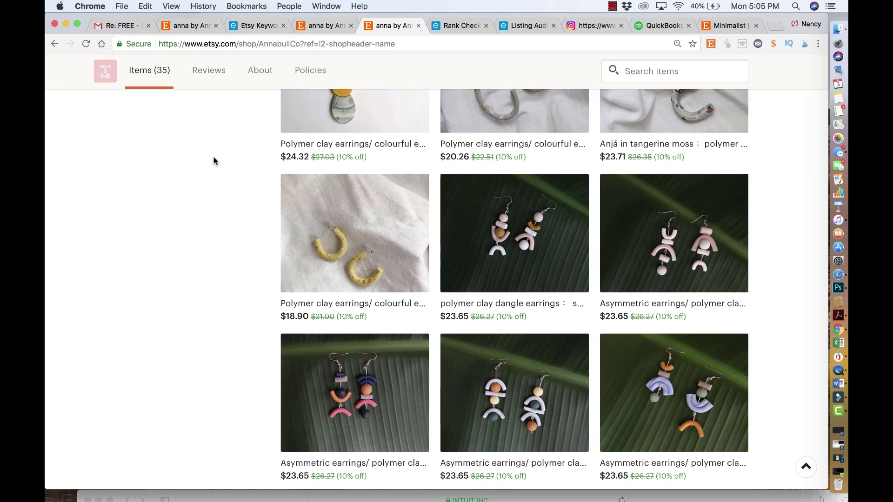
{"action": "scroll", "coordinate": [214, 161], "scroll_direction": "up", "scroll_amount": 20}
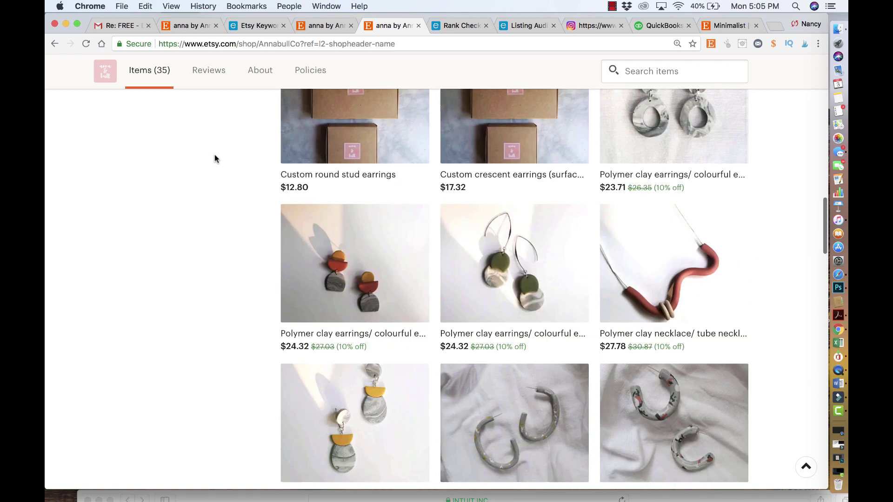
{"action": "scroll", "coordinate": [214, 158], "scroll_direction": "down", "scroll_amount": 15}
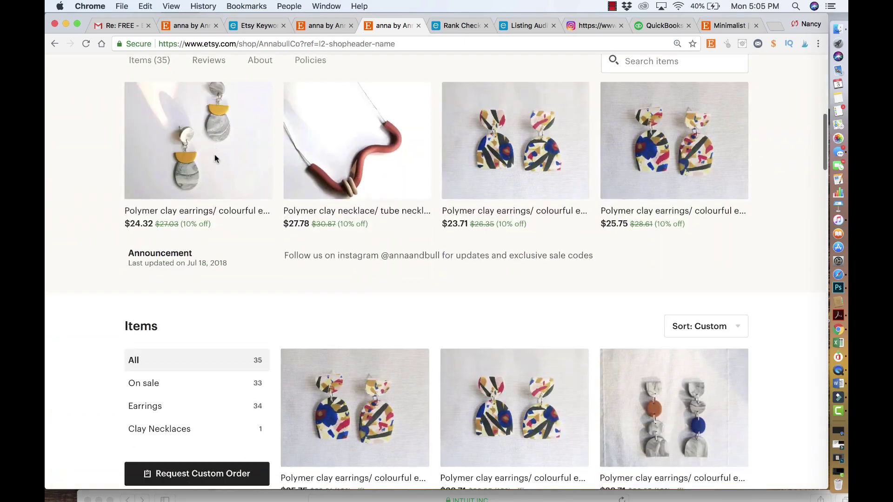
{"action": "scroll", "coordinate": [214, 155], "scroll_direction": "down", "scroll_amount": 7}
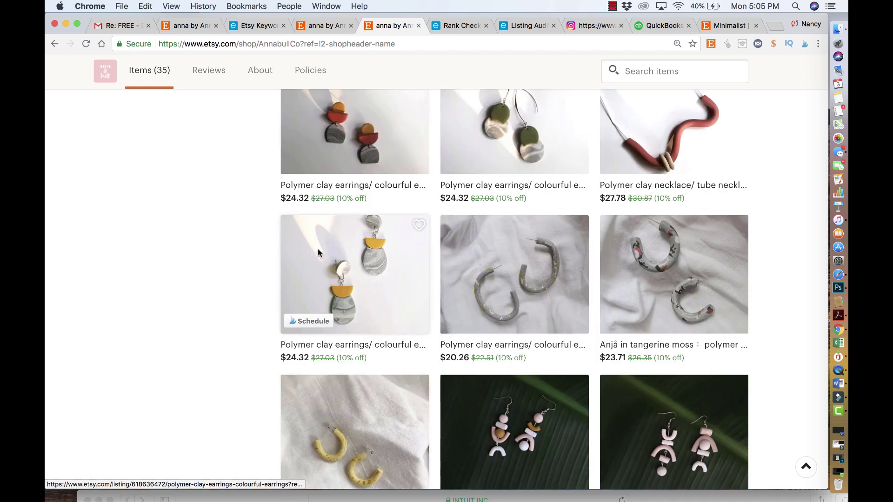
{"action": "scroll", "coordinate": [320, 254], "scroll_direction": "down", "scroll_amount": 3}
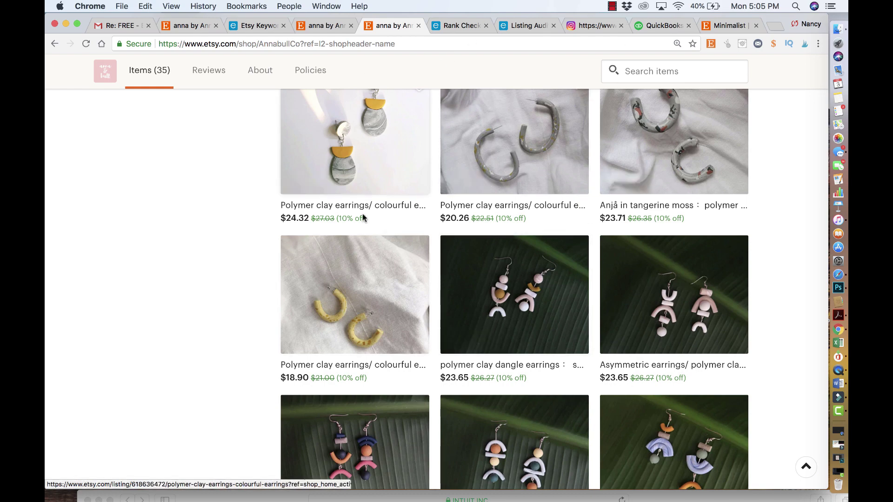
Step: Compare the photo backgrounds and styles across the AnnabullCo item grid, finishing back at the shop banner
{"action": "scroll", "coordinate": [363, 217], "scroll_direction": "up", "scroll_amount": 10}
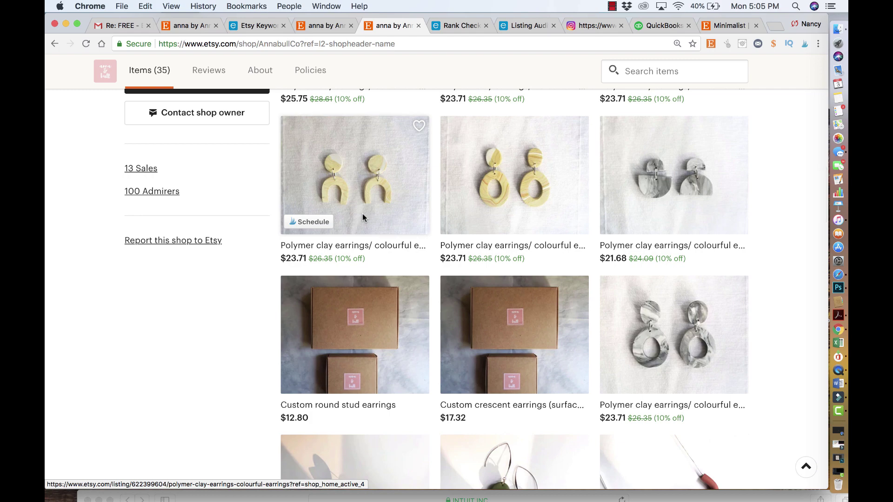
{"action": "scroll", "coordinate": [362, 214], "scroll_direction": "up", "scroll_amount": 6}
{"action": "scroll", "coordinate": [362, 211], "scroll_direction": "down", "scroll_amount": 3}
{"action": "scroll", "coordinate": [362, 211], "scroll_direction": "down", "scroll_amount": 12}
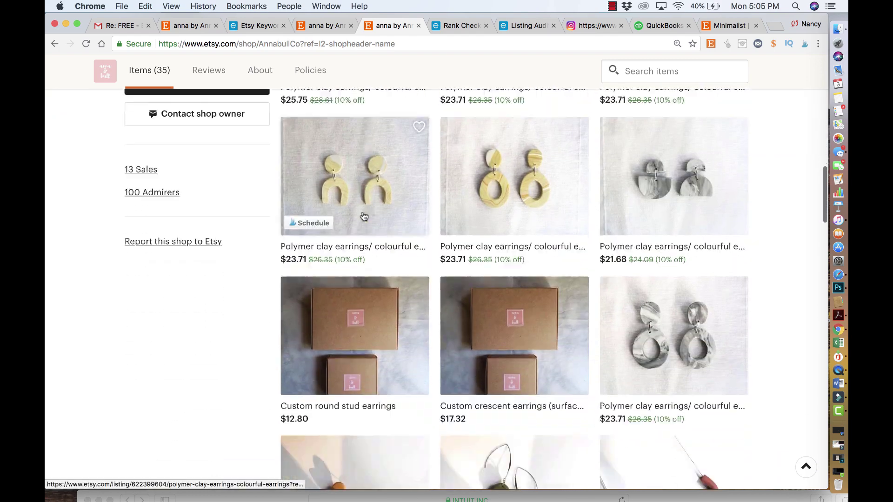
{"action": "scroll", "coordinate": [362, 211], "scroll_direction": "down", "scroll_amount": 8}
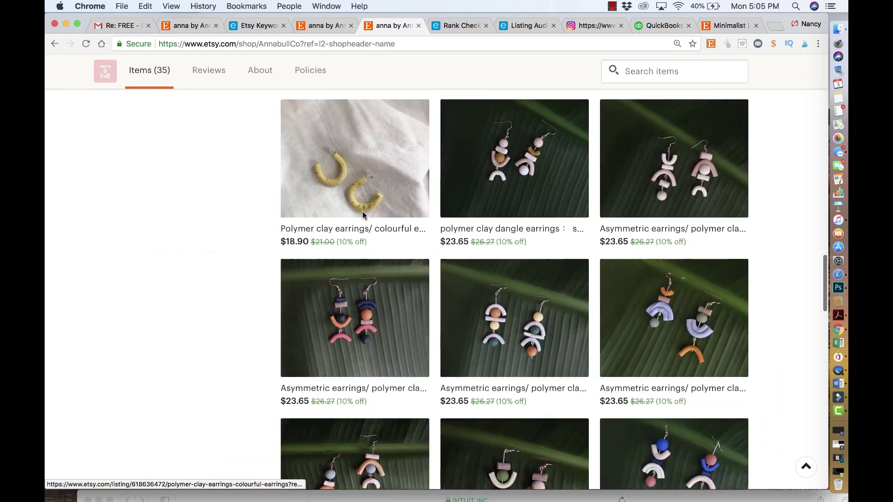
{"action": "scroll", "coordinate": [362, 211], "scroll_direction": "up", "scroll_amount": 4}
{"action": "scroll", "coordinate": [362, 213], "scroll_direction": "up", "scroll_amount": 15}
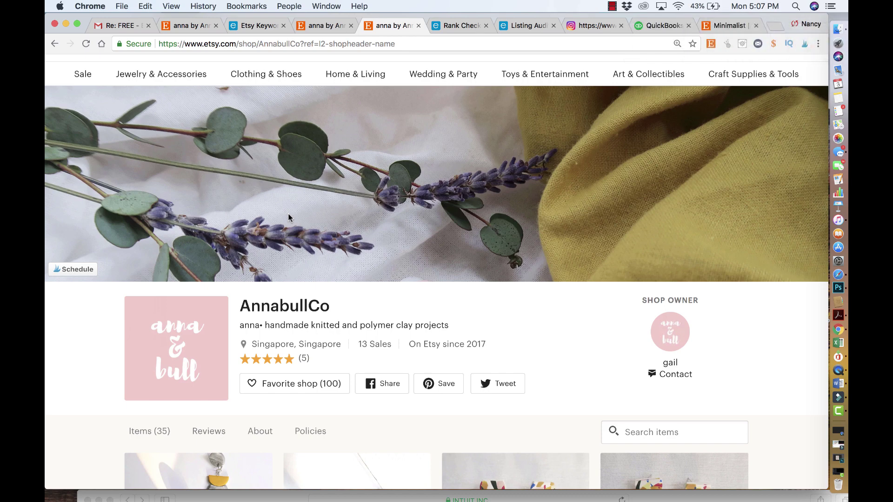
Step: View the shop owner's Etsy profile from the shop header and return to the AnnabullCo shop page
{"action": "scroll", "coordinate": [289, 217], "scroll_direction": "down", "scroll_amount": 4}
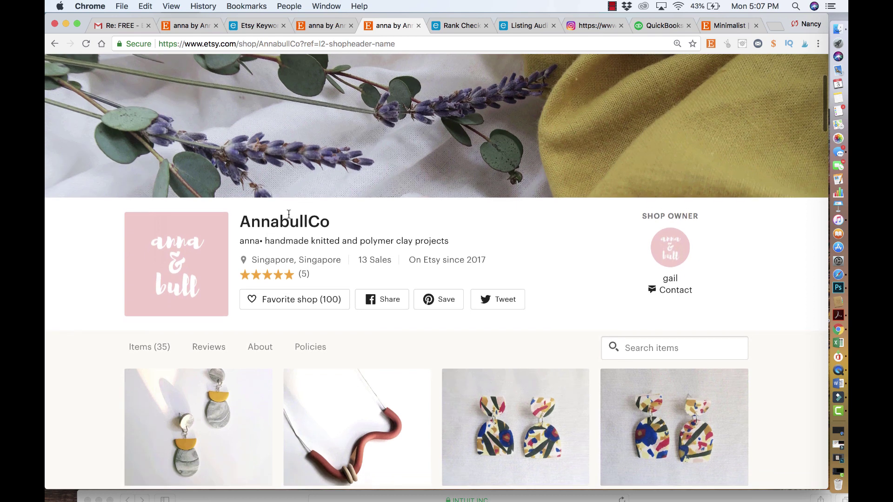
{"action": "left_click", "coordinate": [668, 243]}
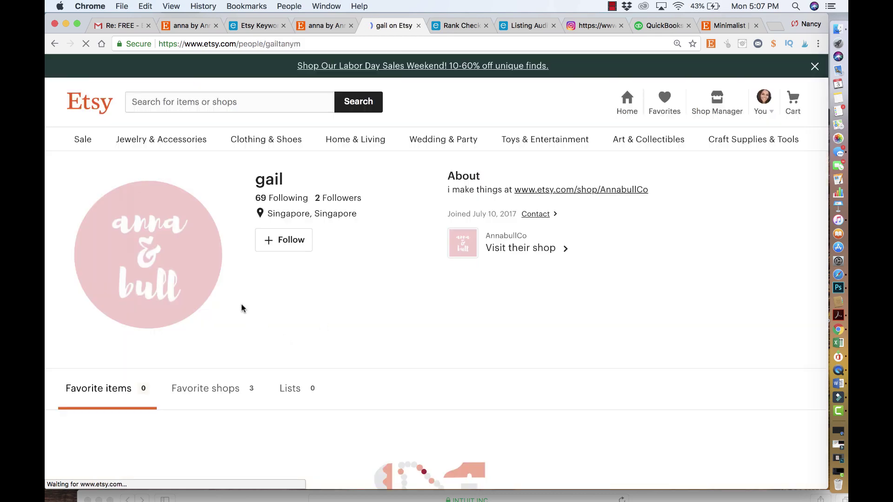
{"action": "left_click", "coordinate": [54, 43]}
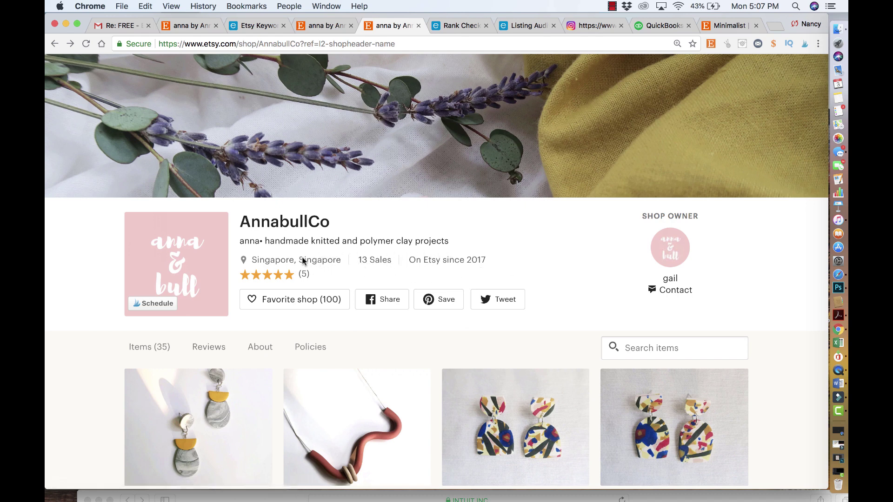
Step: Go to the shop's About section and examine its text along with the customer reviews and shop policies
{"action": "scroll", "coordinate": [328, 267], "scroll_direction": "down", "scroll_amount": 5}
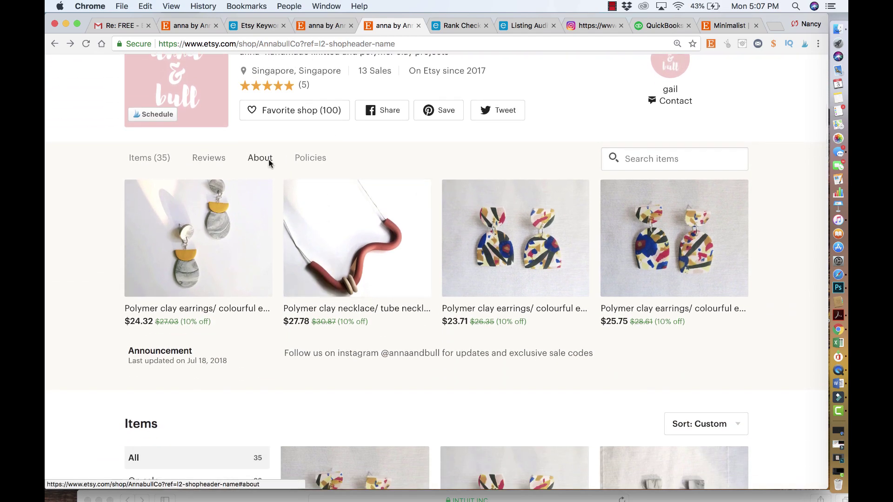
{"action": "left_click", "coordinate": [269, 161]}
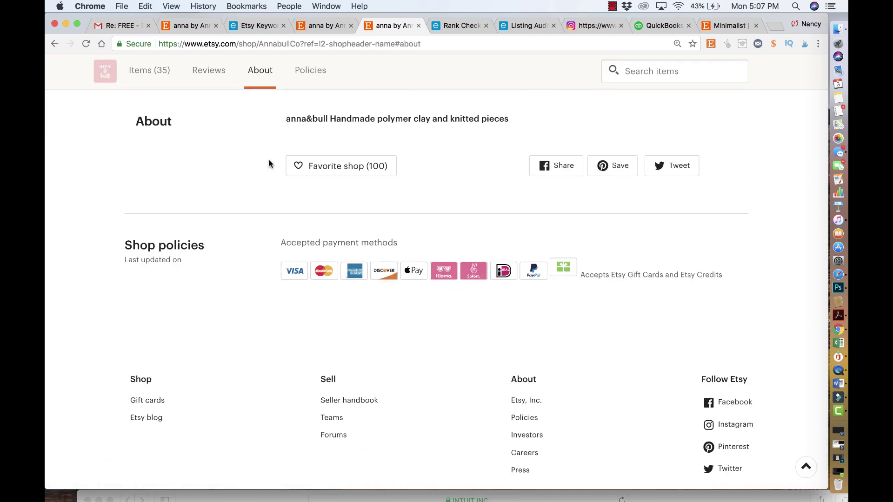
{"action": "scroll", "coordinate": [270, 164], "scroll_direction": "up", "scroll_amount": 1}
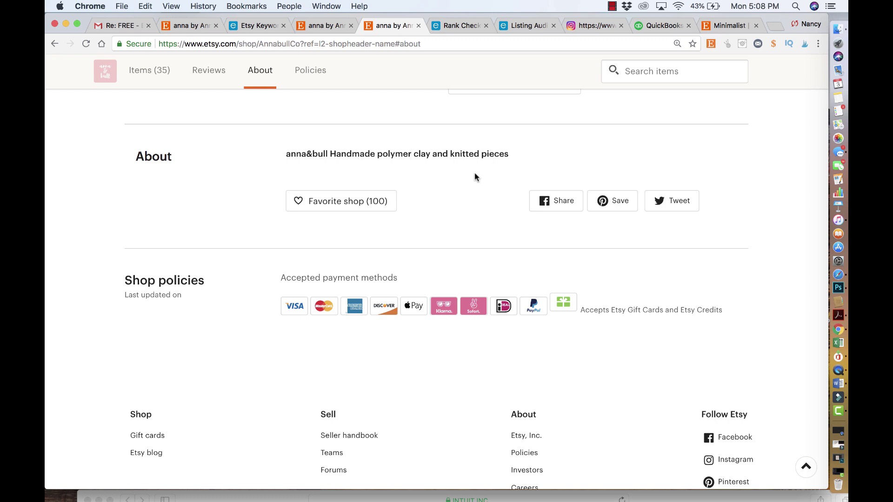
{"action": "scroll", "coordinate": [475, 176], "scroll_direction": "up", "scroll_amount": 5}
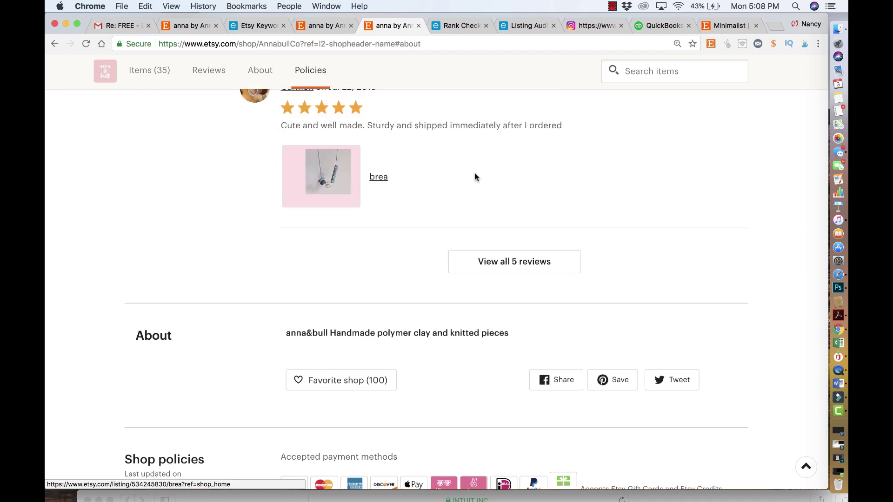
{"action": "scroll", "coordinate": [474, 177], "scroll_direction": "up", "scroll_amount": 7}
{"action": "scroll", "coordinate": [474, 176], "scroll_direction": "down", "scroll_amount": 15}
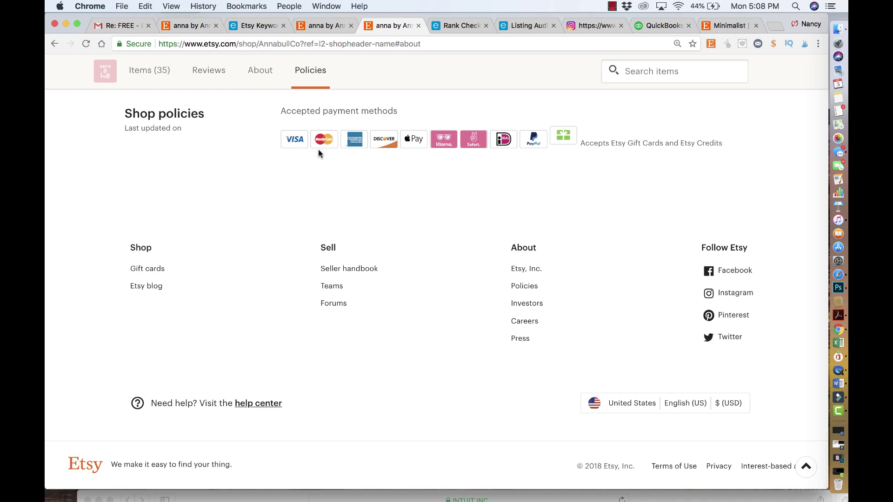
Step: Look back over the item grid, featured items and shop header, including the banner and logo
{"action": "scroll", "coordinate": [357, 168], "scroll_direction": "up", "scroll_amount": 10}
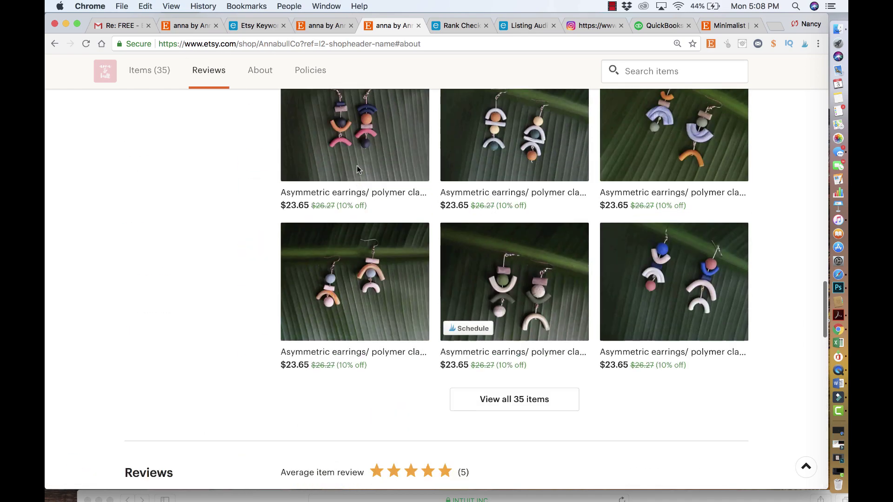
{"action": "scroll", "coordinate": [357, 168], "scroll_direction": "up", "scroll_amount": 8}
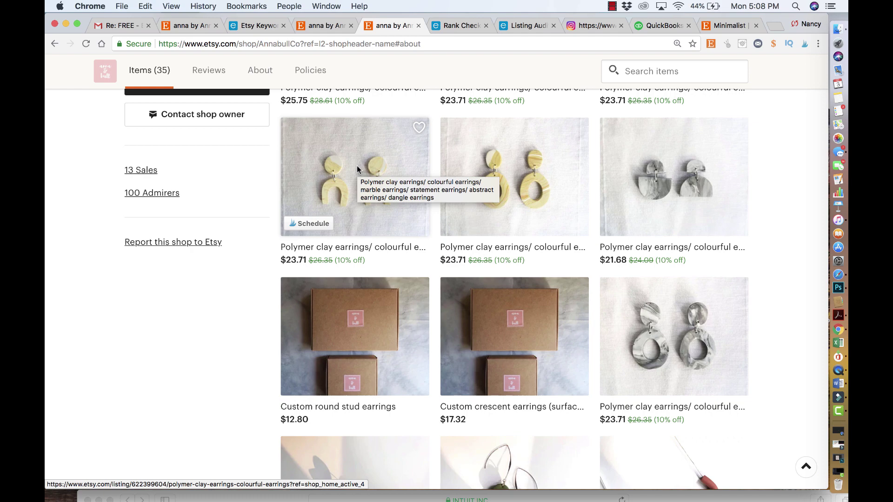
{"action": "scroll", "coordinate": [357, 165], "scroll_direction": "up", "scroll_amount": 10}
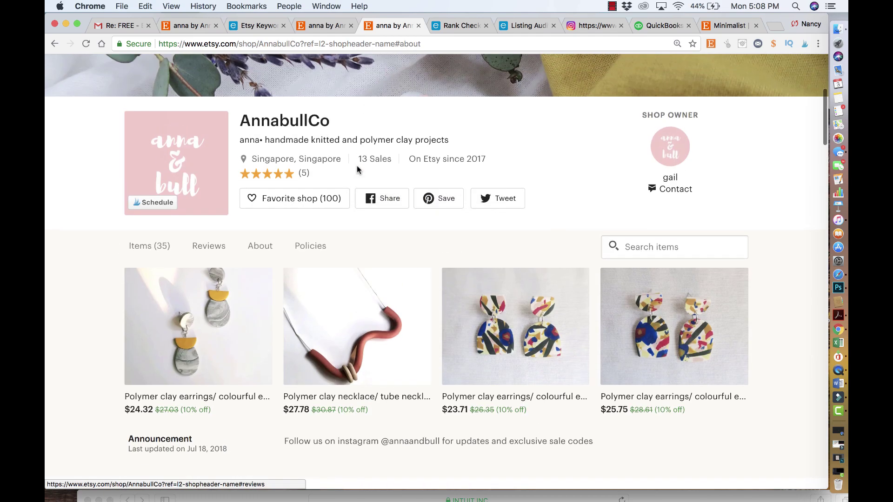
{"action": "scroll", "coordinate": [356, 166], "scroll_direction": "up", "scroll_amount": 2}
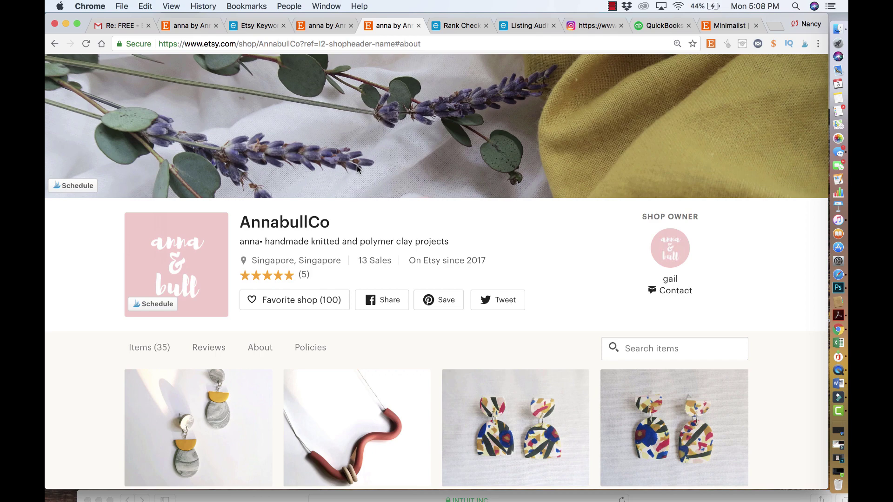
{"action": "scroll", "coordinate": [357, 166], "scroll_direction": "down", "scroll_amount": 10}
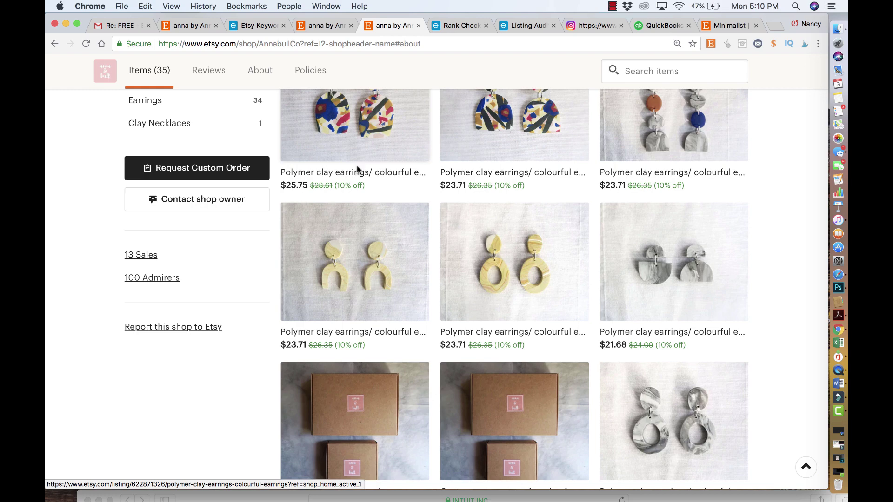
{"action": "scroll", "coordinate": [357, 166], "scroll_direction": "up", "scroll_amount": 15}
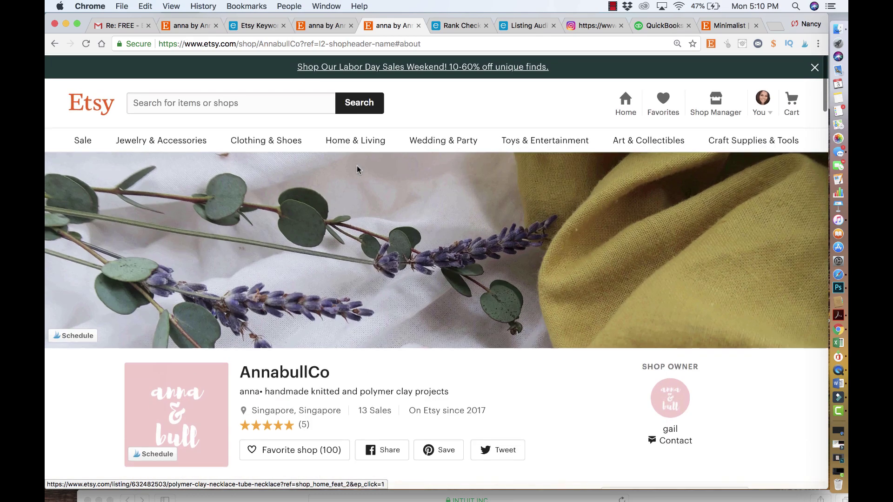
{"action": "scroll", "coordinate": [357, 165], "scroll_direction": "down", "scroll_amount": 3}
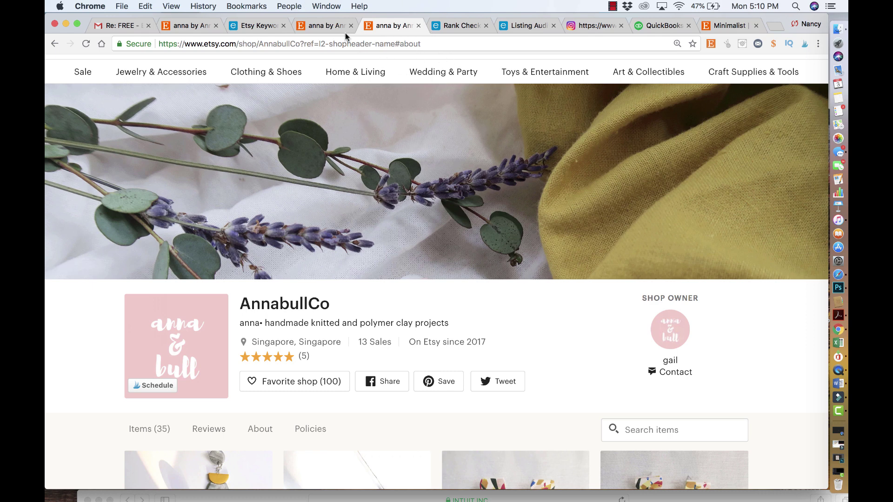
Step: Switch to the annaandbull Instagram page, reload it, and examine the profile's logo, bio and latest posts
{"action": "left_click", "coordinate": [580, 27]}
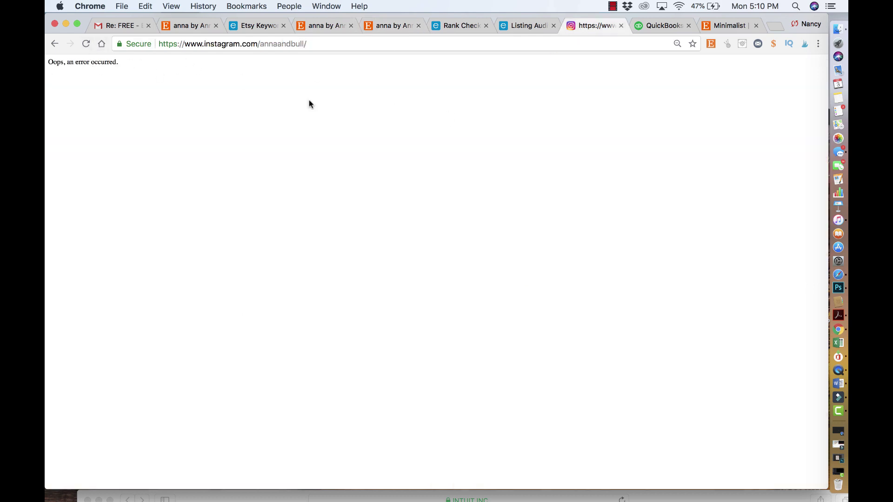
{"action": "left_click", "coordinate": [344, 45]}
{"action": "key", "text": "Return"}
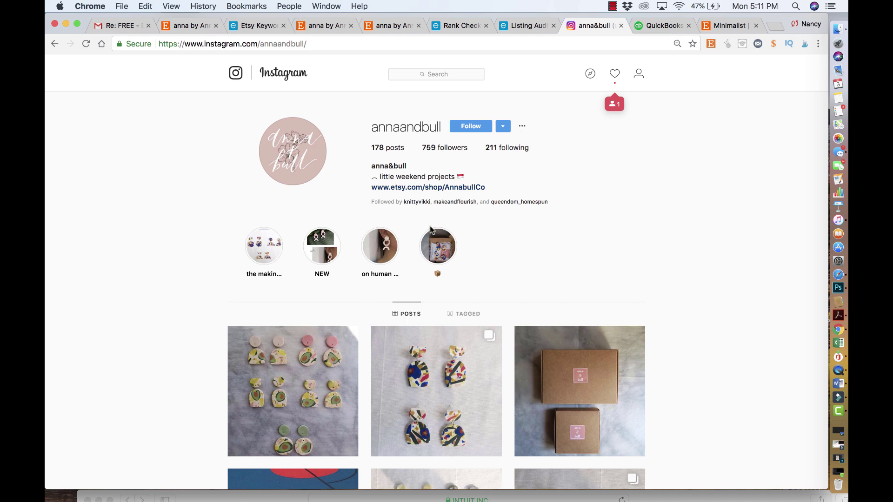
{"action": "scroll", "coordinate": [643, 189], "scroll_direction": "down", "scroll_amount": 6}
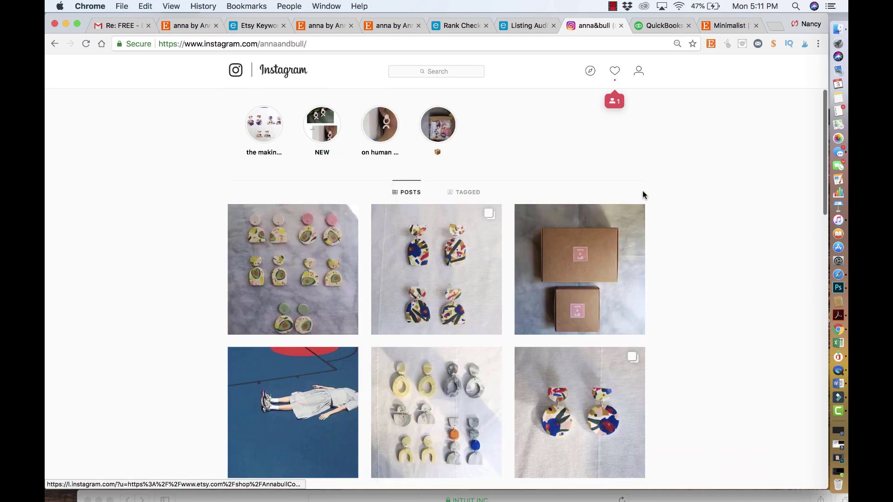
{"action": "scroll", "coordinate": [644, 194], "scroll_direction": "up", "scroll_amount": 6}
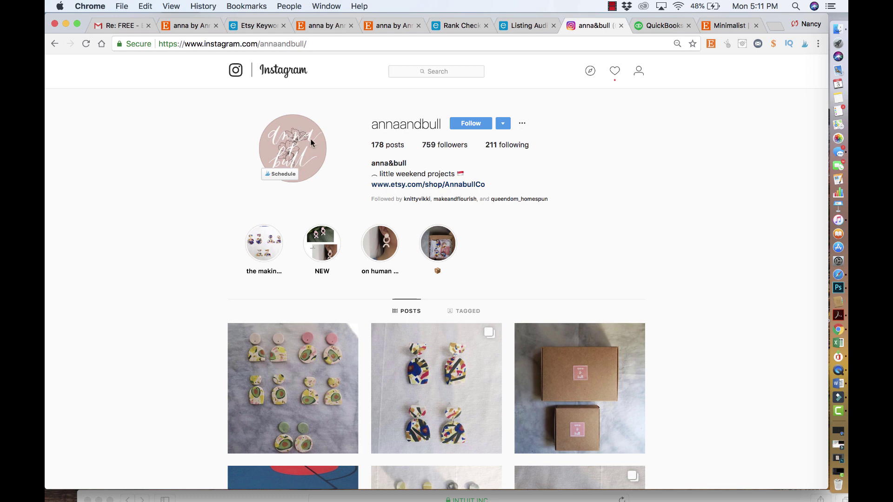
{"action": "mouse_move", "coordinate": [311, 159]}
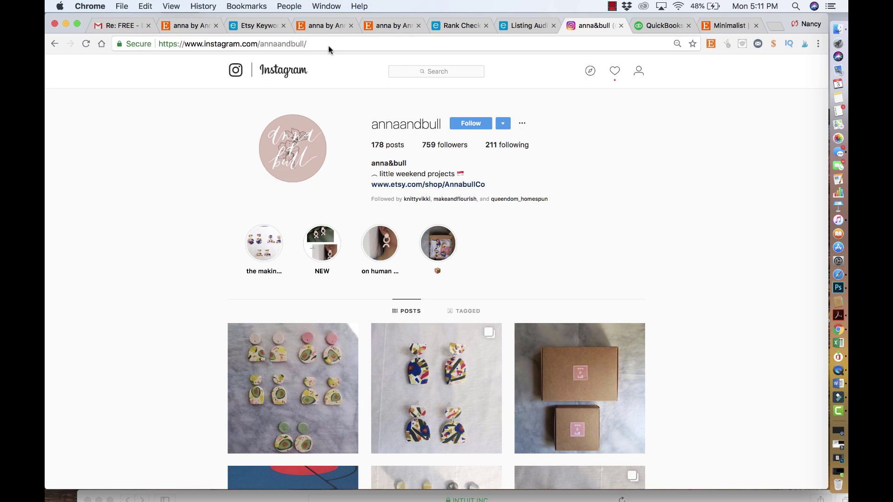
Step: Return to the Etsy shop pages and recheck the About text, shop policies, item photos and header branding
{"action": "left_click", "coordinate": [315, 27]}
{"action": "scroll", "coordinate": [298, 312], "scroll_direction": "down", "scroll_amount": 20}
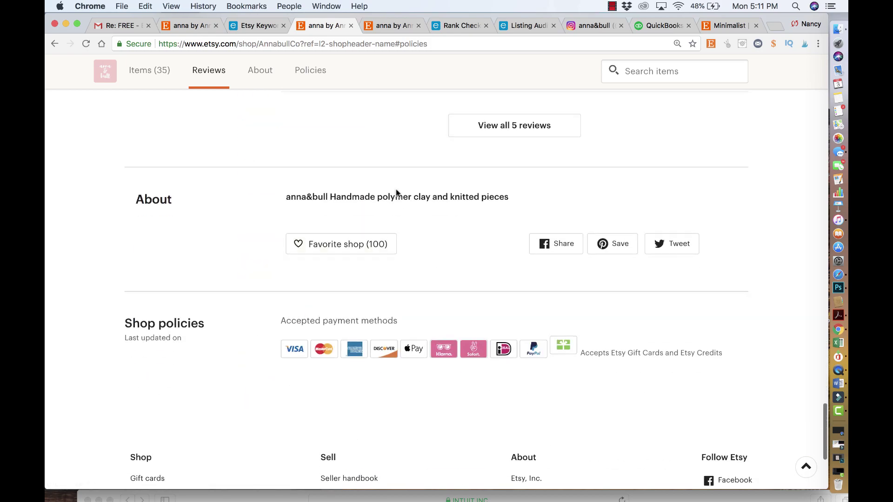
{"action": "scroll", "coordinate": [392, 182], "scroll_direction": "up", "scroll_amount": 8}
{"action": "scroll", "coordinate": [393, 183], "scroll_direction": "down", "scroll_amount": 4}
{"action": "scroll", "coordinate": [393, 183], "scroll_direction": "down", "scroll_amount": 3}
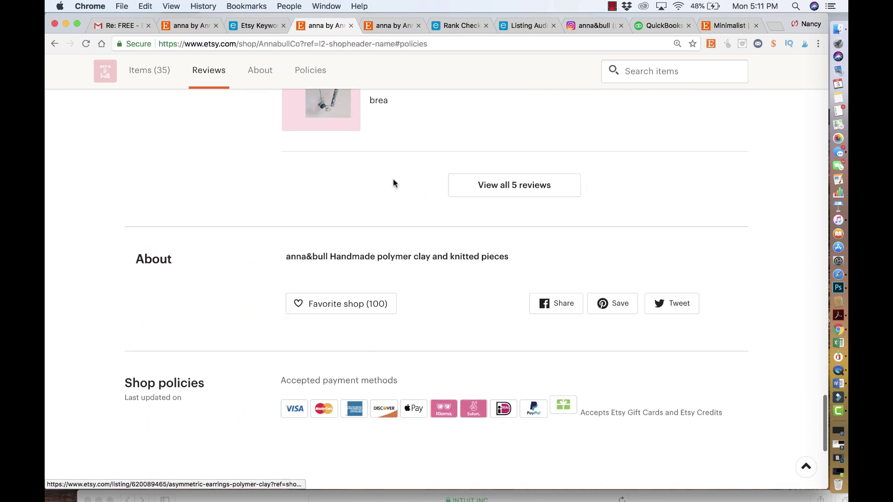
{"action": "scroll", "coordinate": [393, 184], "scroll_direction": "up", "scroll_amount": 10}
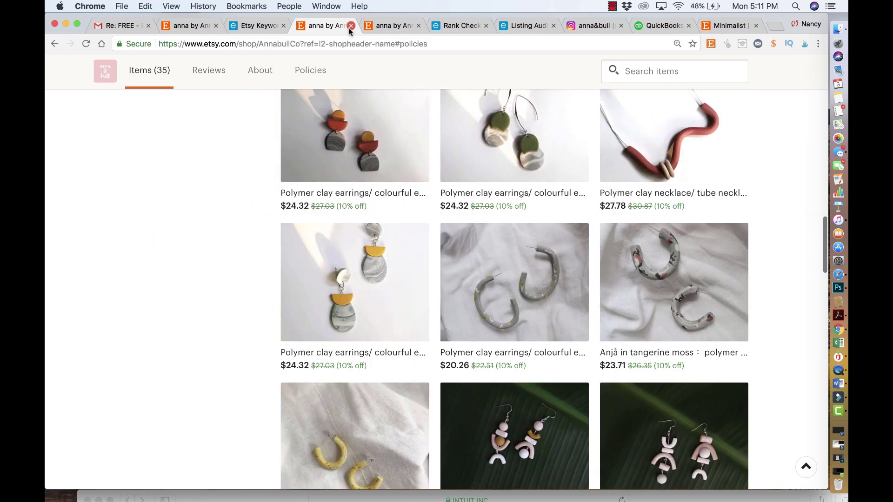
{"action": "left_click", "coordinate": [387, 29]}
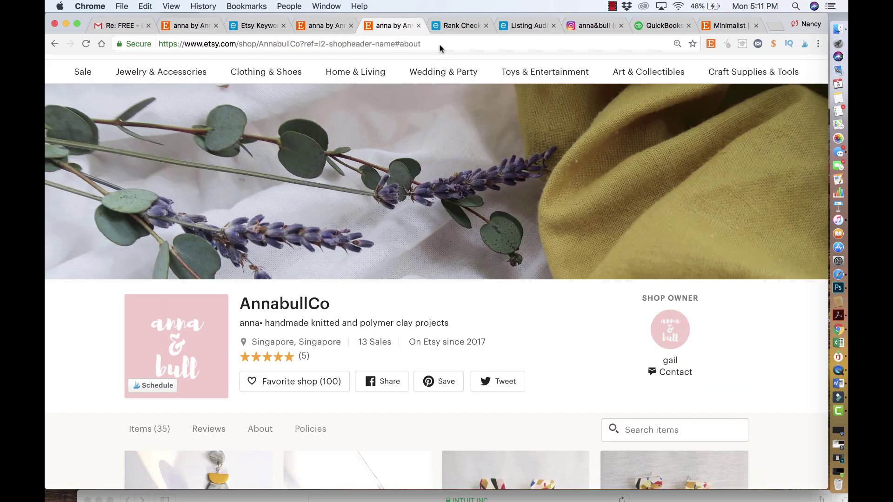
{"action": "left_click", "coordinate": [341, 24]}
Step: Return to the annaandbull Instagram profile, view the post of loose clay earring parts with its hashtags, and close it
{"action": "left_click", "coordinate": [591, 26]}
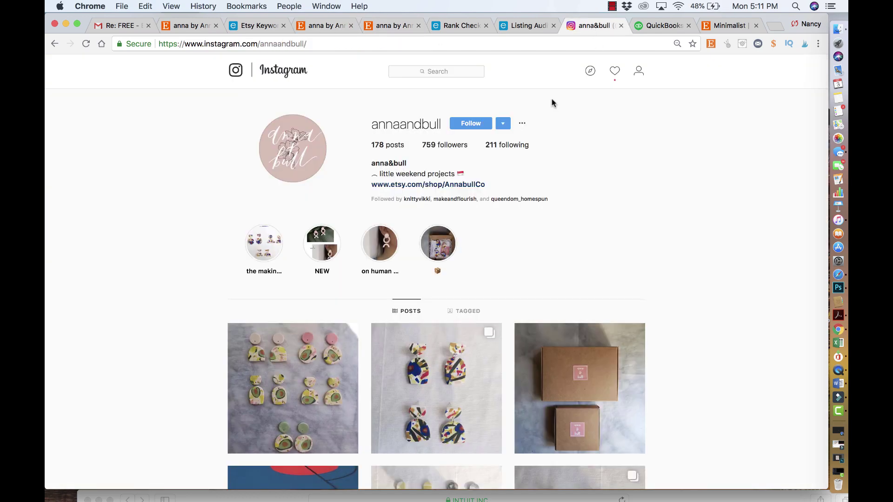
{"action": "scroll", "coordinate": [537, 227], "scroll_direction": "down", "scroll_amount": 7}
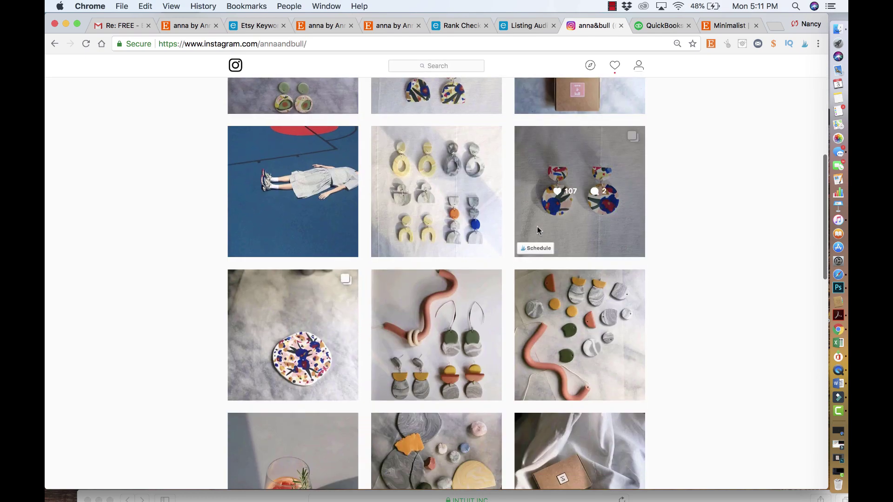
{"action": "left_click", "coordinate": [598, 290]}
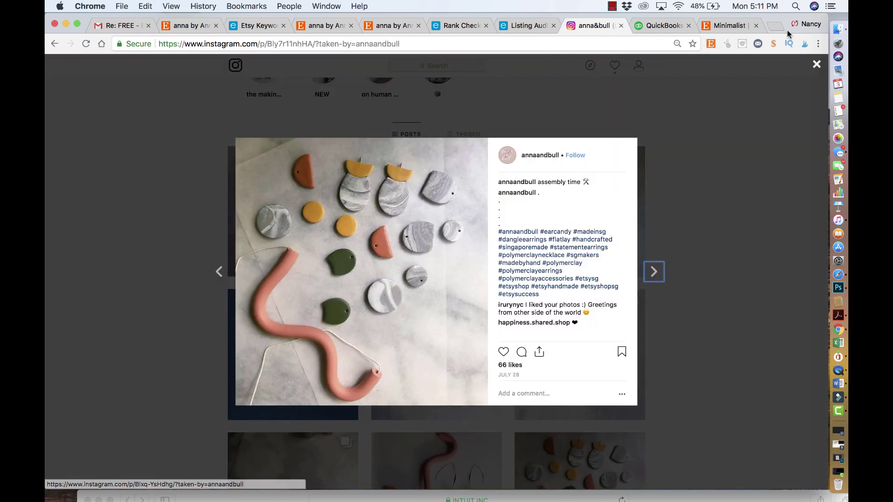
{"action": "left_click", "coordinate": [817, 64]}
Step: Browse the older annaandbull Instagram posts to examine the product, packaging and lifestyle photo styles
{"action": "scroll", "coordinate": [549, 230], "scroll_direction": "down", "scroll_amount": 2}
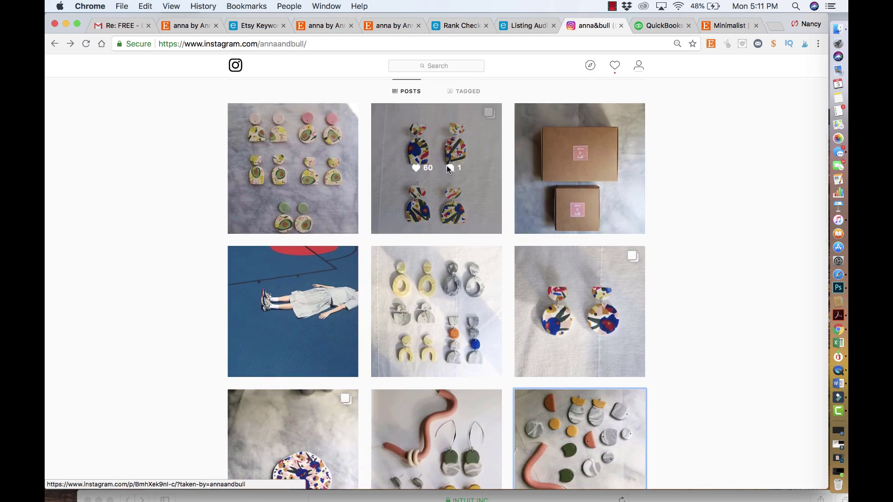
{"action": "scroll", "coordinate": [460, 231], "scroll_direction": "down", "scroll_amount": 5}
{"action": "scroll", "coordinate": [459, 230], "scroll_direction": "down", "scroll_amount": 2}
{"action": "scroll", "coordinate": [474, 344], "scroll_direction": "down", "scroll_amount": 10}
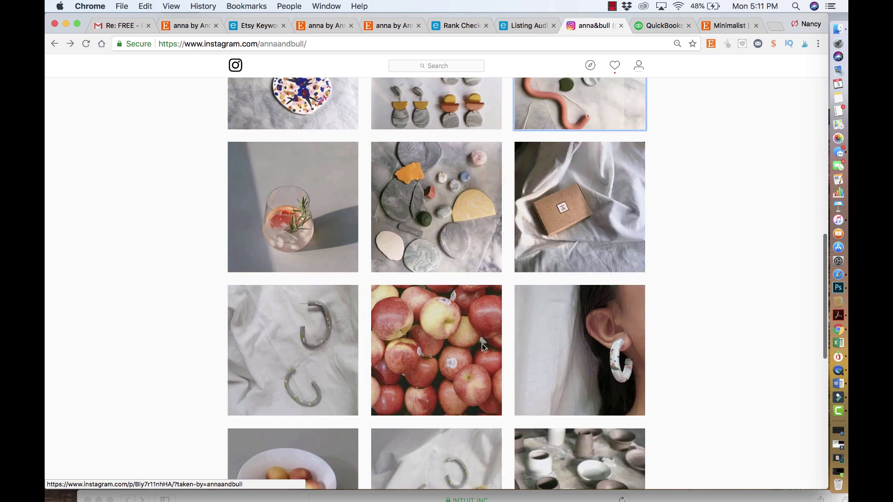
{"action": "scroll", "coordinate": [484, 349], "scroll_direction": "down", "scroll_amount": 13}
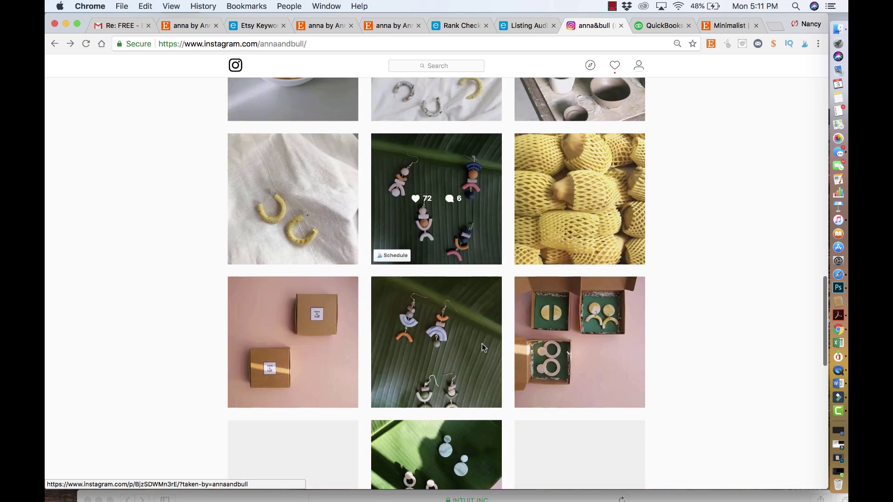
{"action": "scroll", "coordinate": [482, 345], "scroll_direction": "down", "scroll_amount": 14}
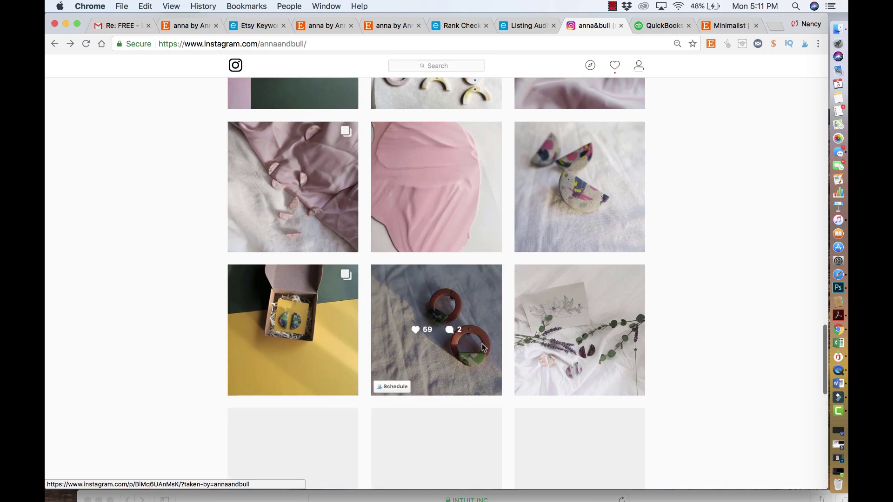